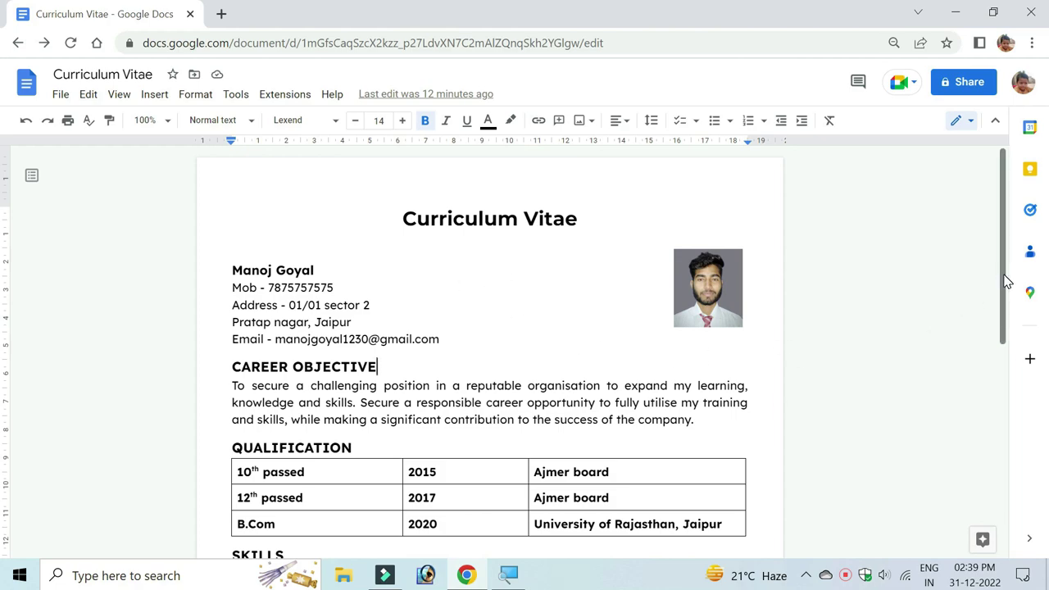
Step: Scroll the CV down to the Declaration section and close the document window
mouse_move(1006, 281)
left_mouse_down()
mouse_move(994, 489)
mouse_move(980, 260)
left_mouse_up()
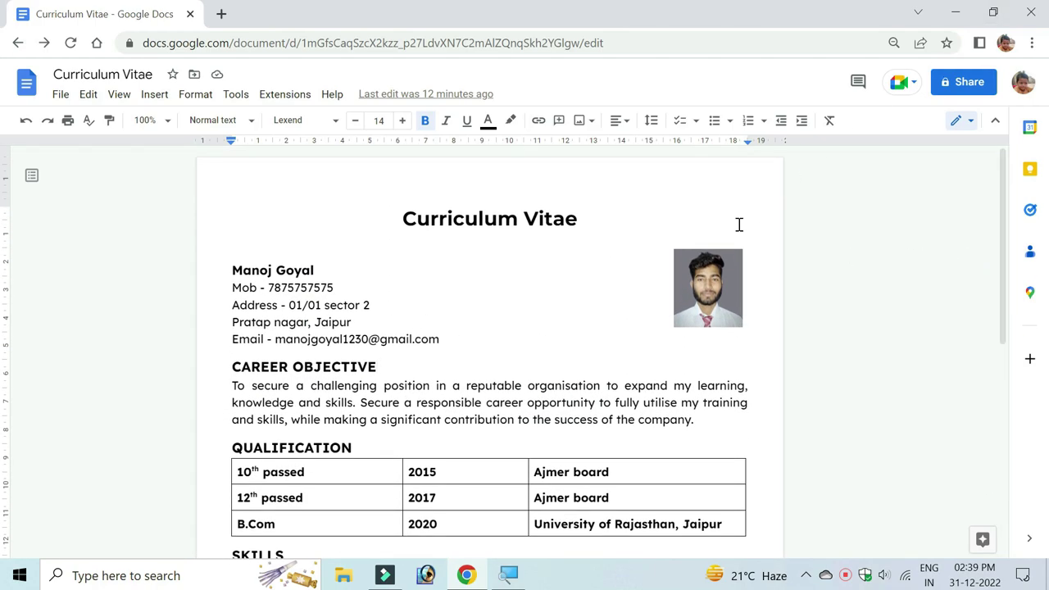
left_click(1031, 13)
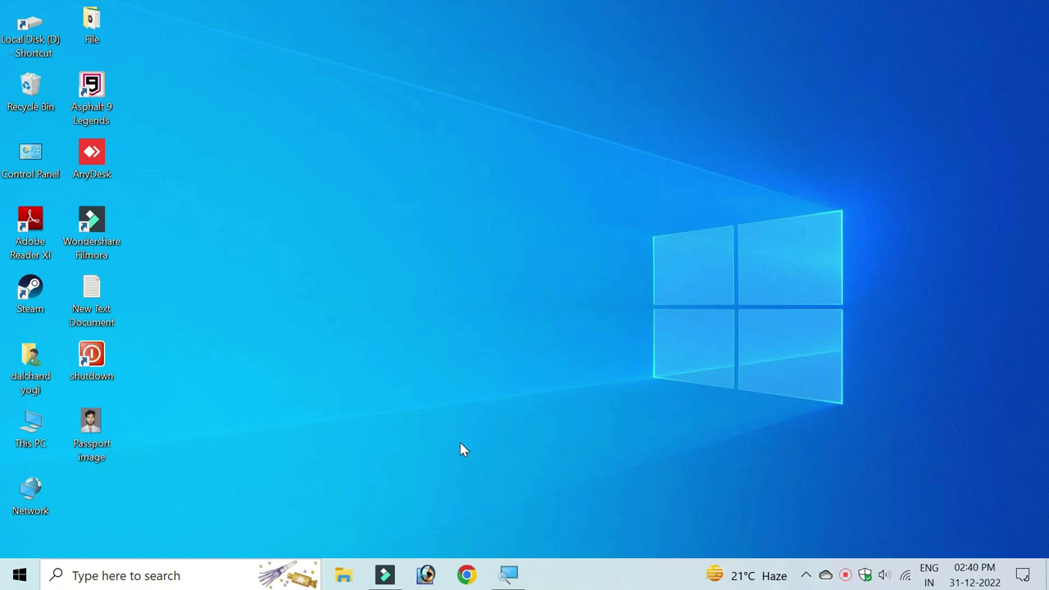
Step: Launch Chrome and go to Google Docs through the Google apps grid
left_click(466, 575)
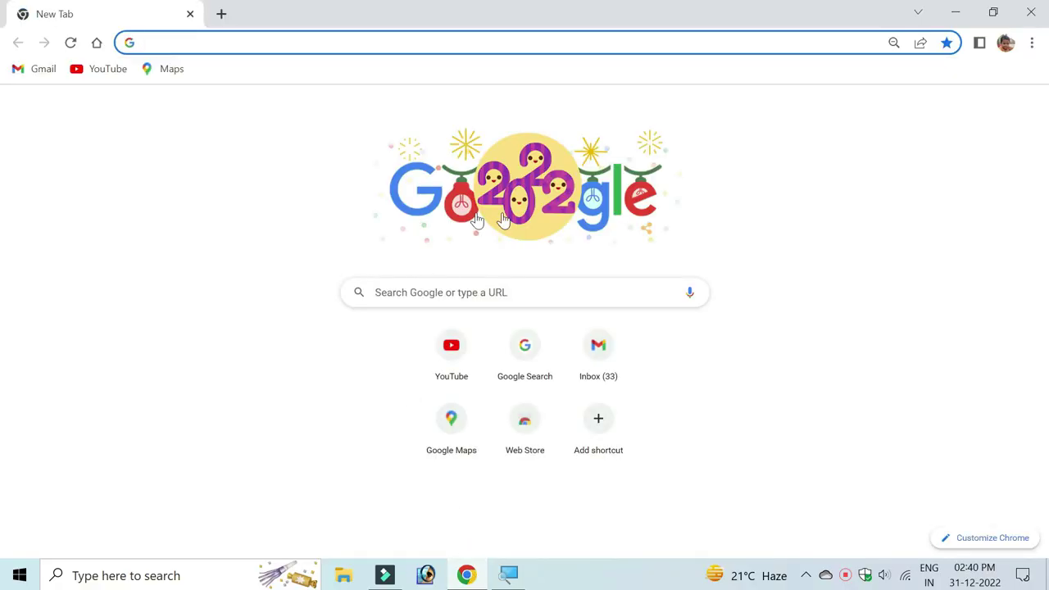
left_click(1018, 147)
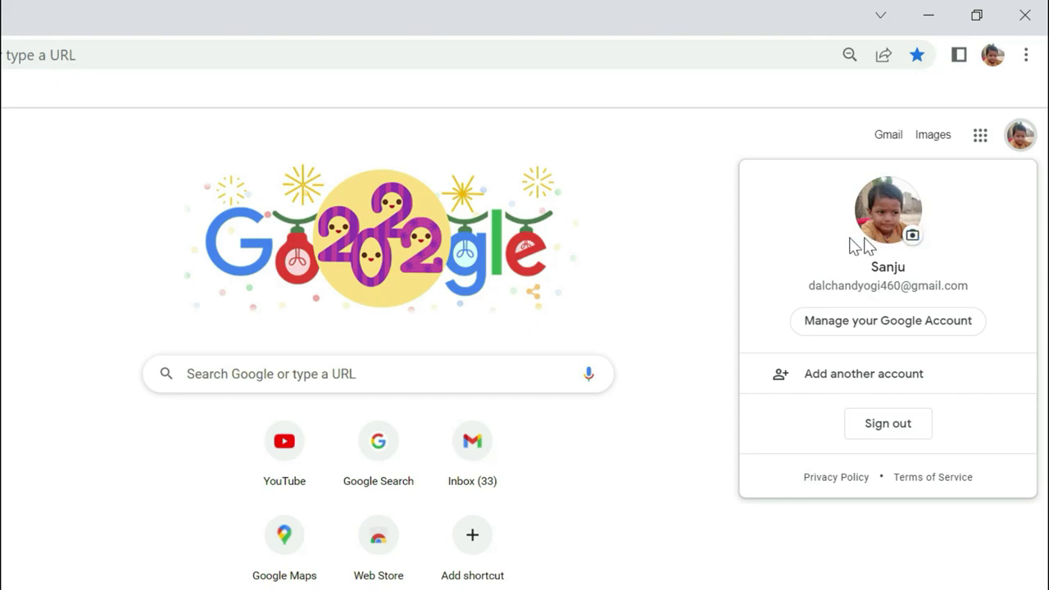
left_click(713, 237)
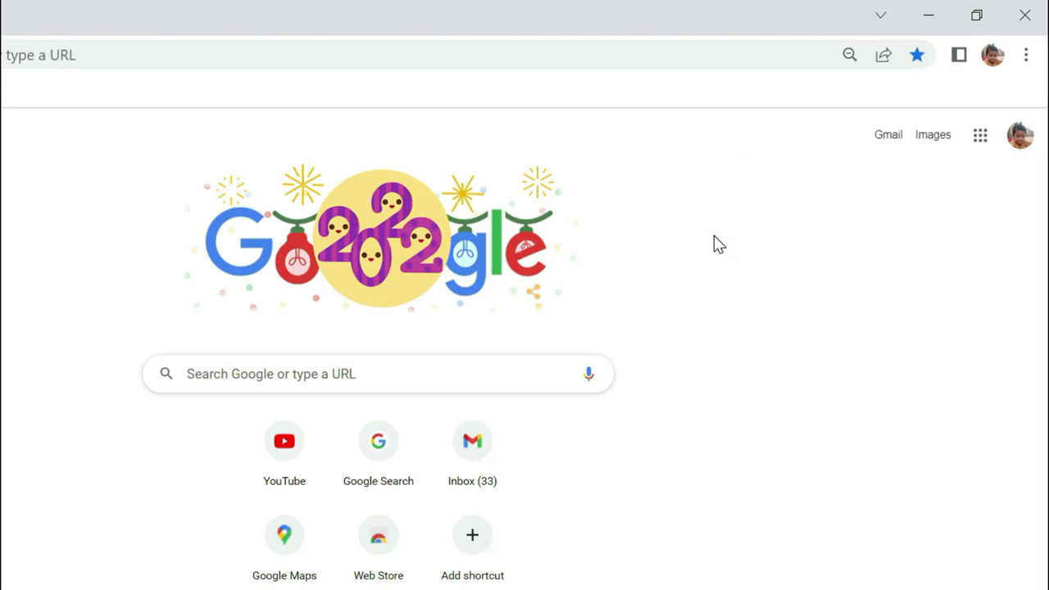
left_click(980, 136)
scroll(911, 344, "down", 3)
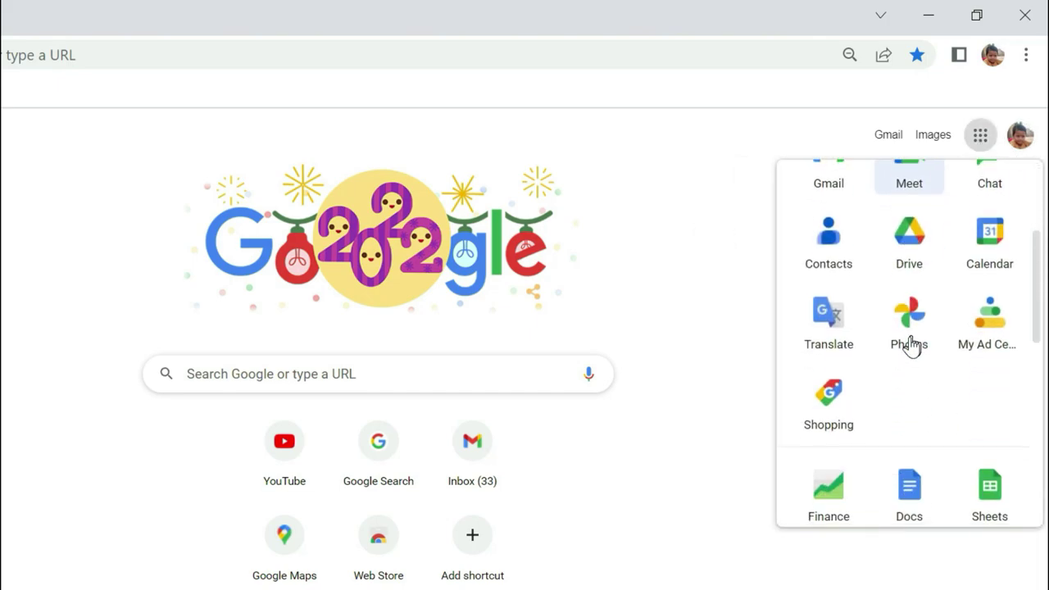
scroll(910, 408, "down", 1)
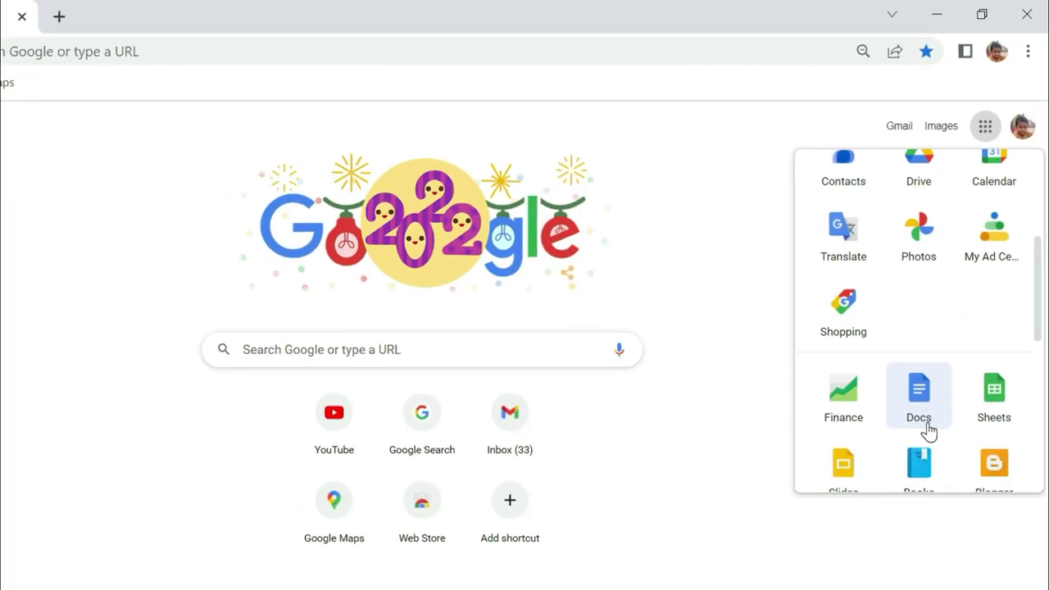
left_click(924, 458)
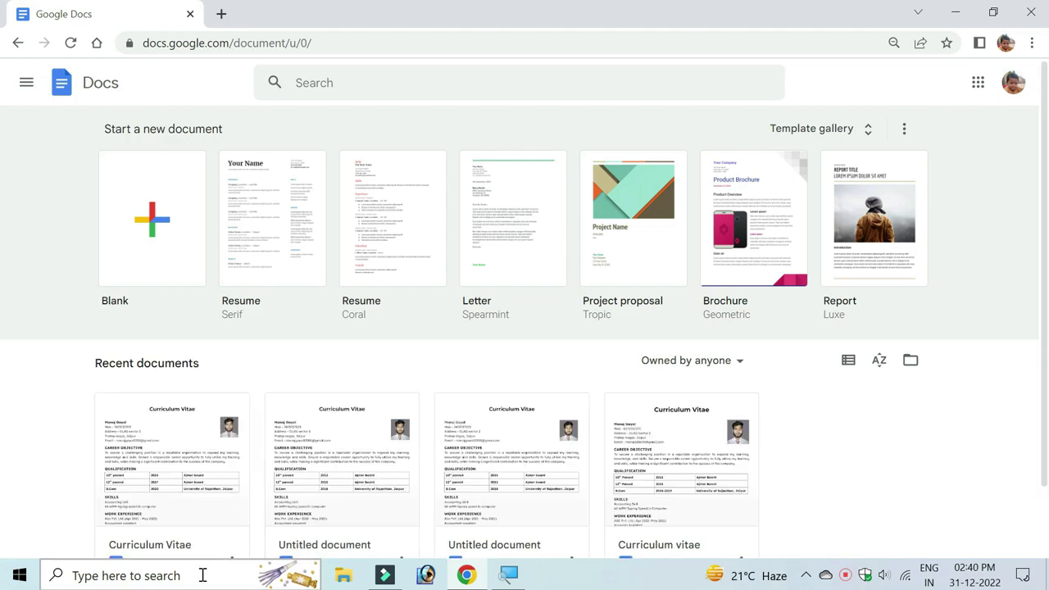
left_click(154, 576)
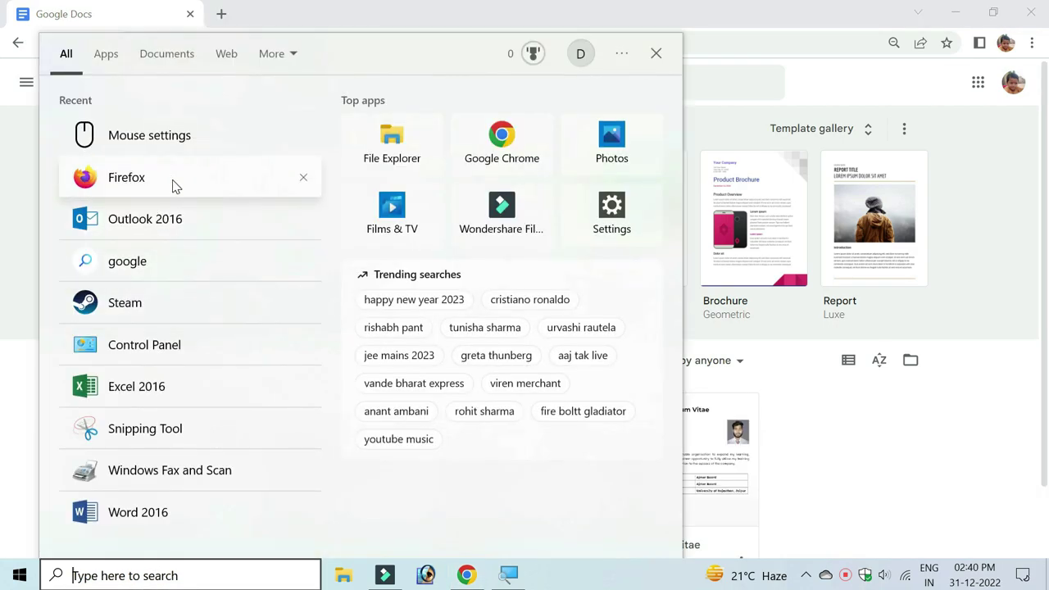
left_click(126, 177)
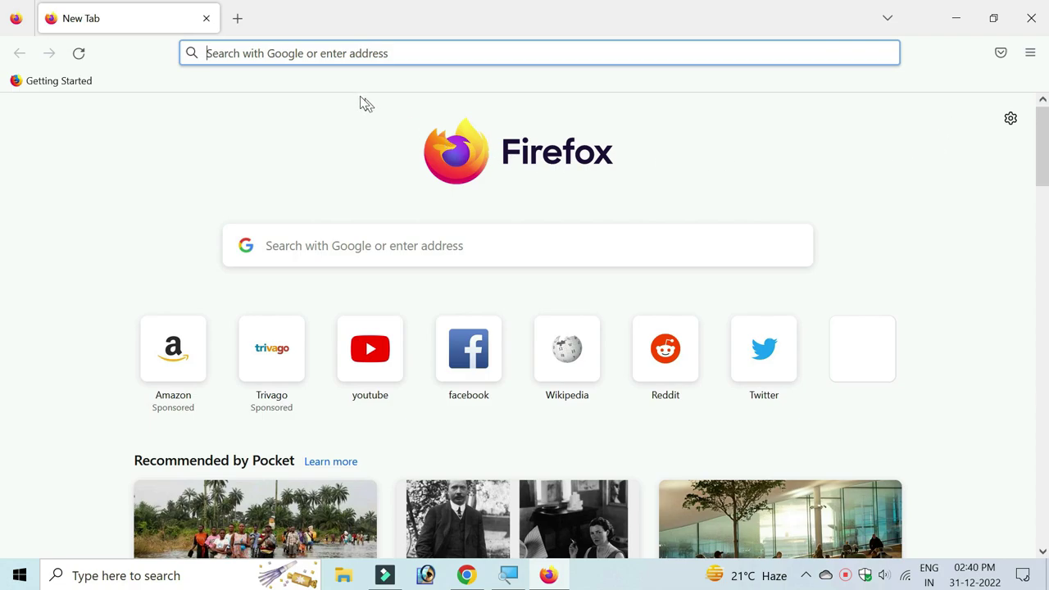
type("google.com/")
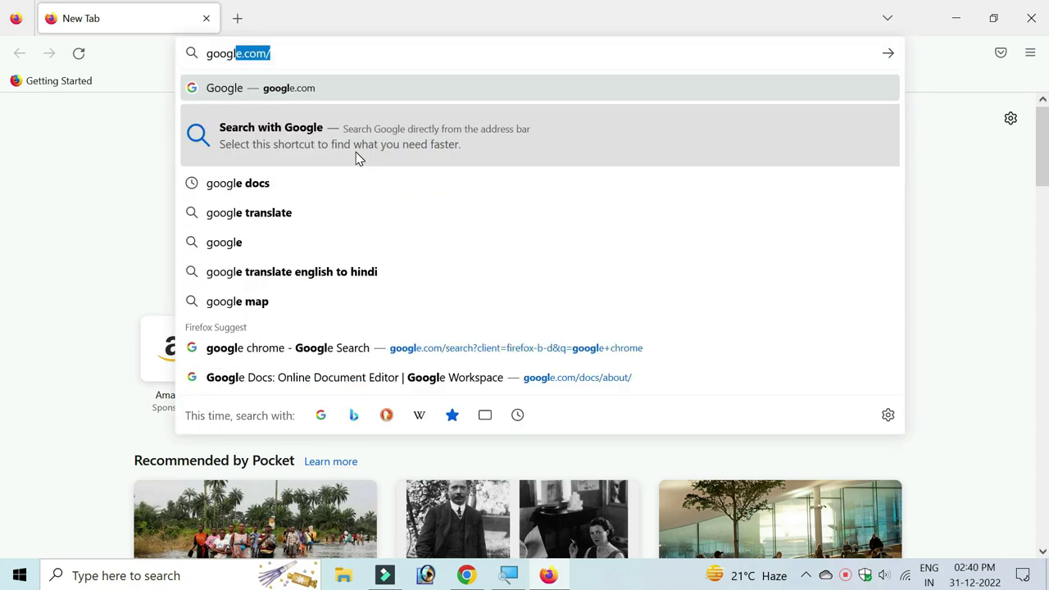
key("Return")
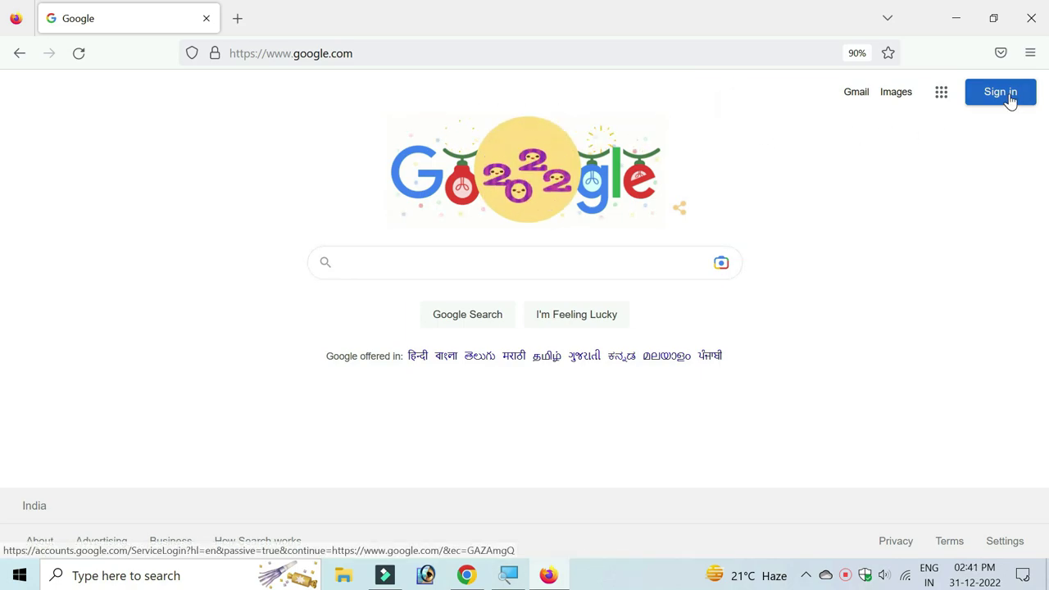
left_click(942, 93)
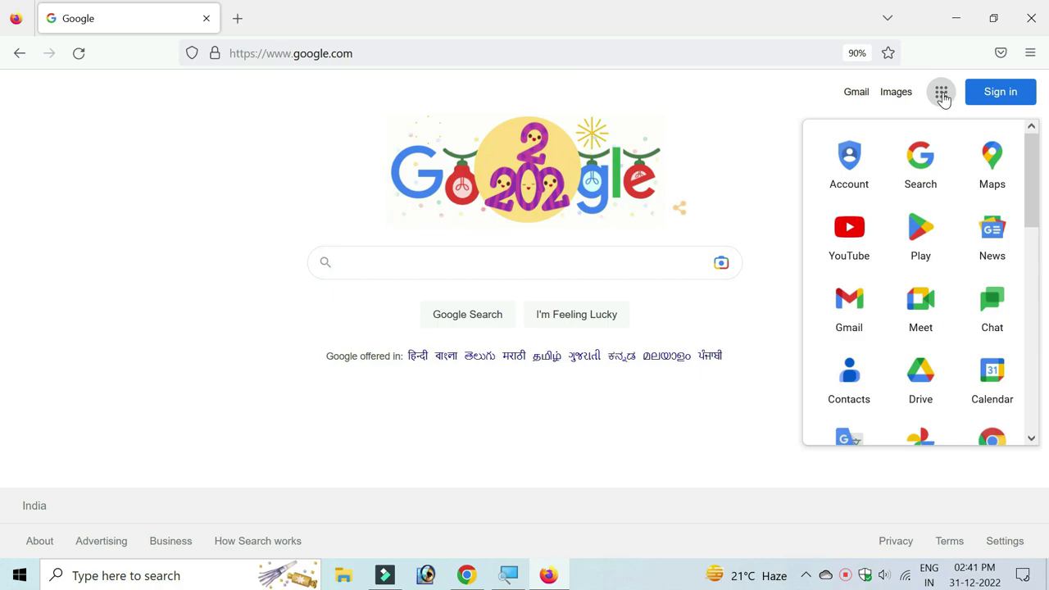
scroll(924, 373, "down", 1)
scroll(924, 385, "down", 2)
scroll(918, 398, "down", 1)
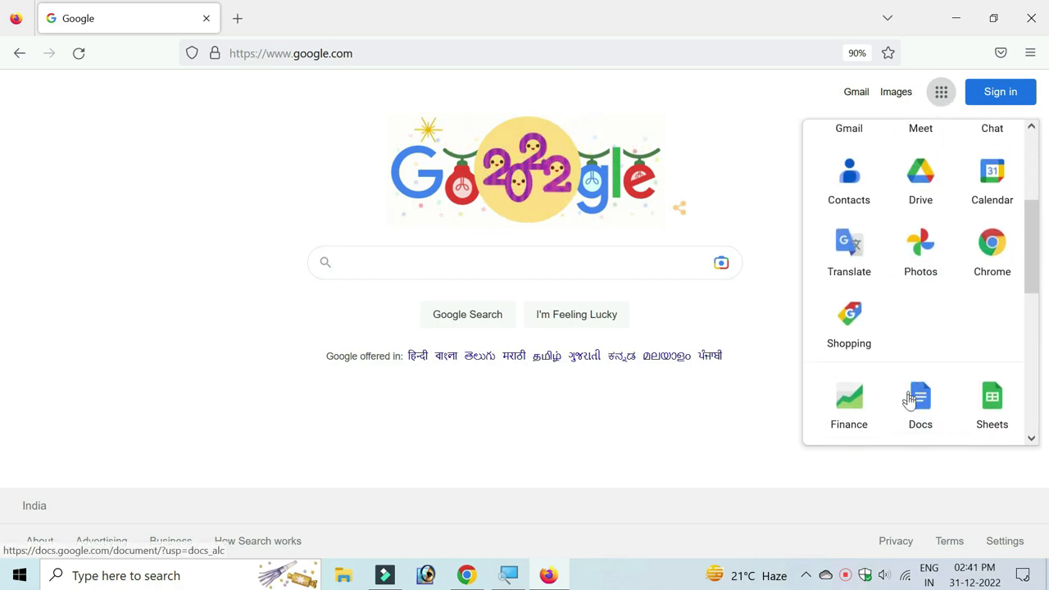
scroll(928, 393, "down", 1)
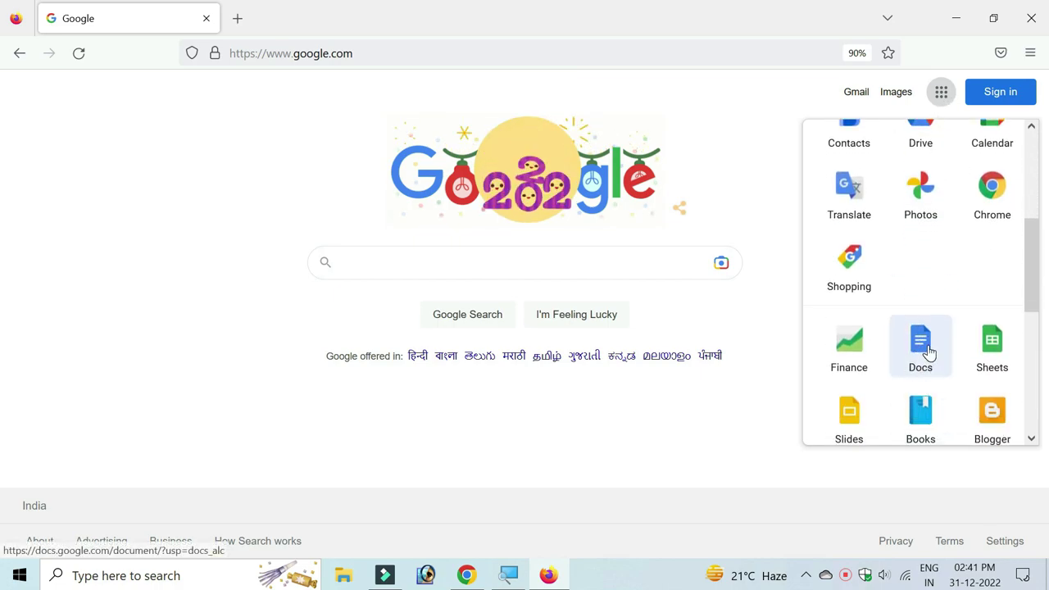
left_click(1031, 18)
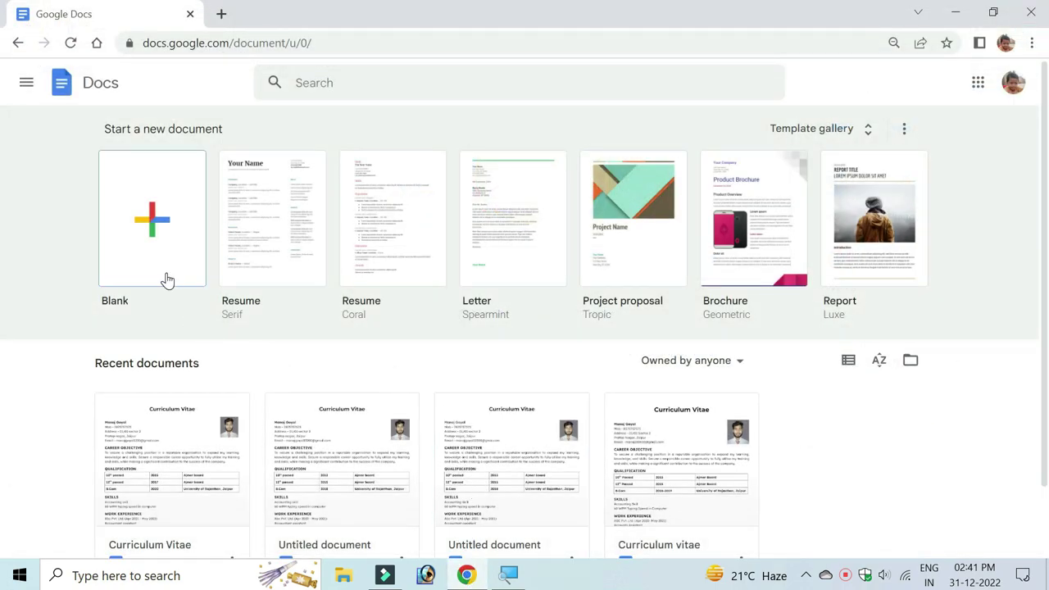
Step: Create a blank document with margins of 1.75 cm top and 1.25 cm bottom, left and right
left_click(156, 223)
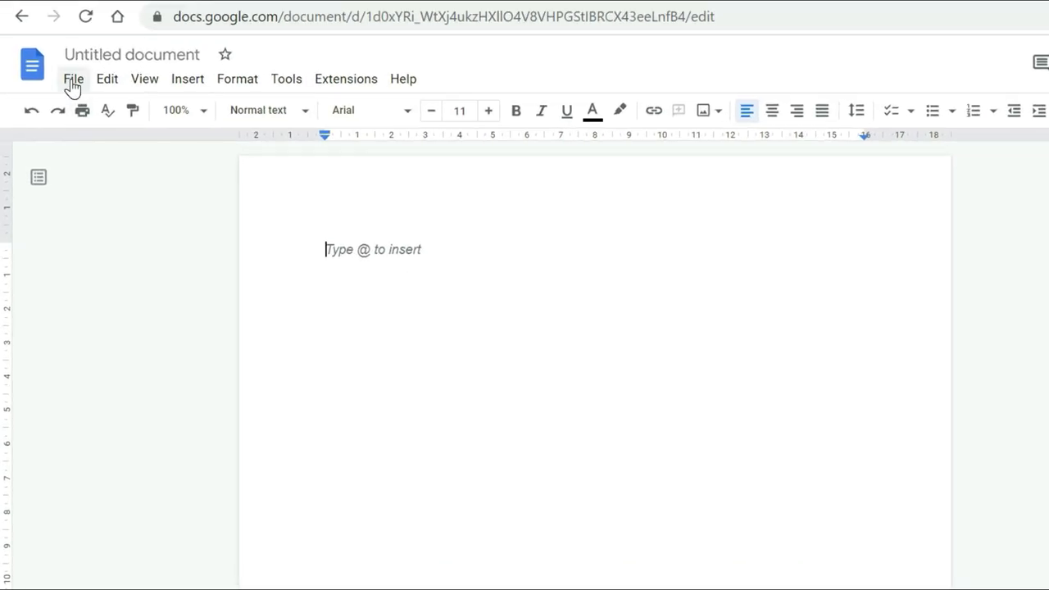
left_click(73, 82)
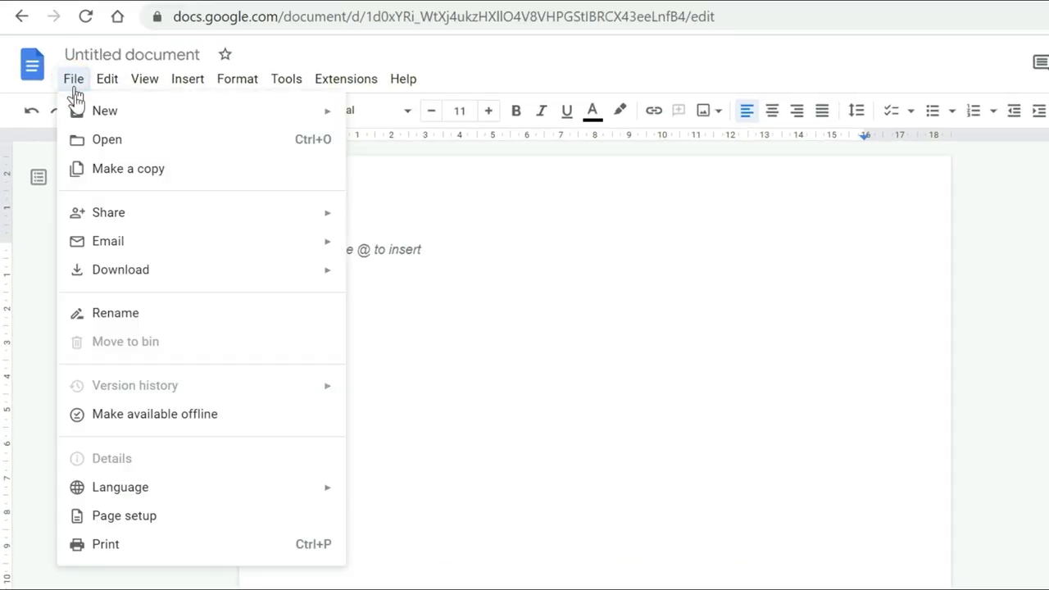
left_click(122, 517)
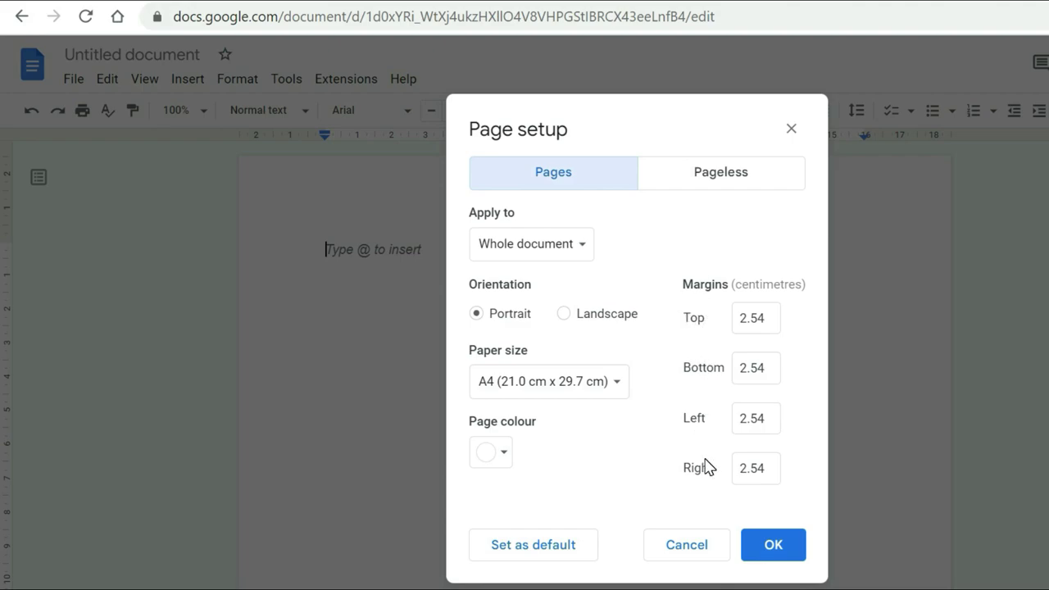
double_click(766, 318)
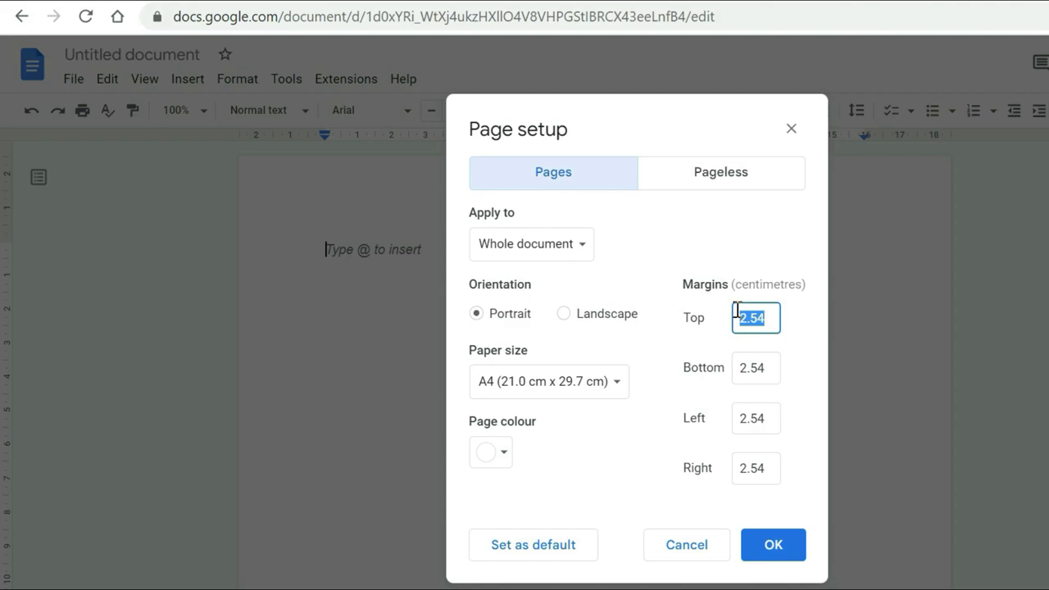
type("1")
double_click(748, 370)
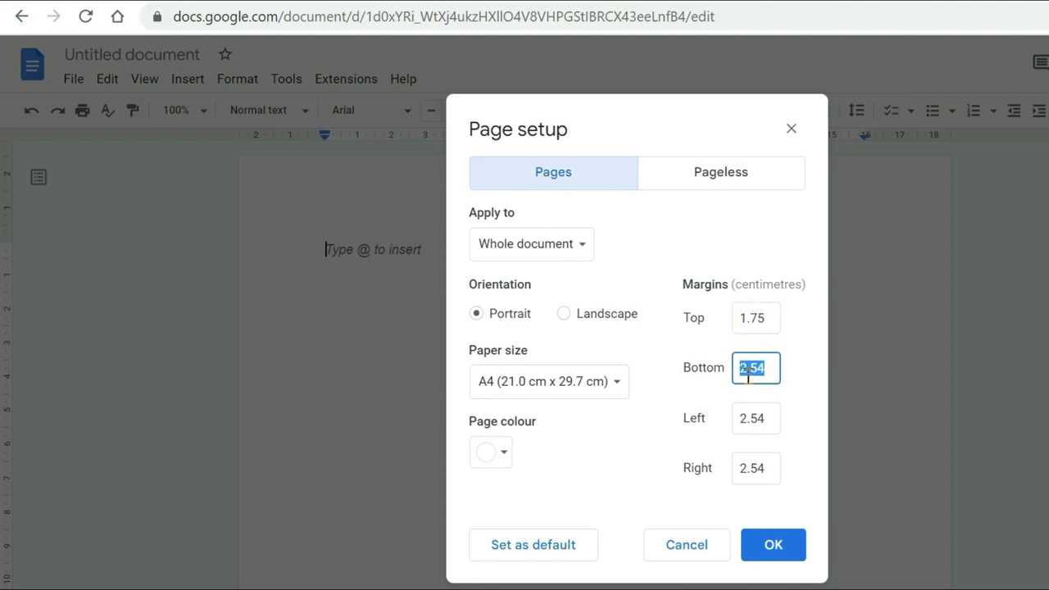
type("1.25")
key("Tab")
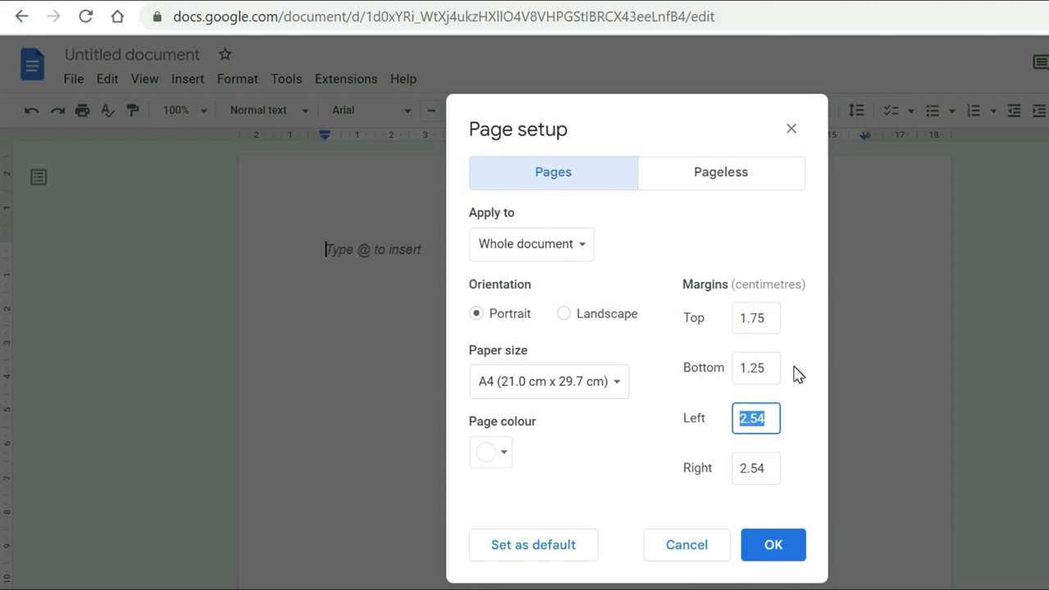
type("1.25")
key("Tab")
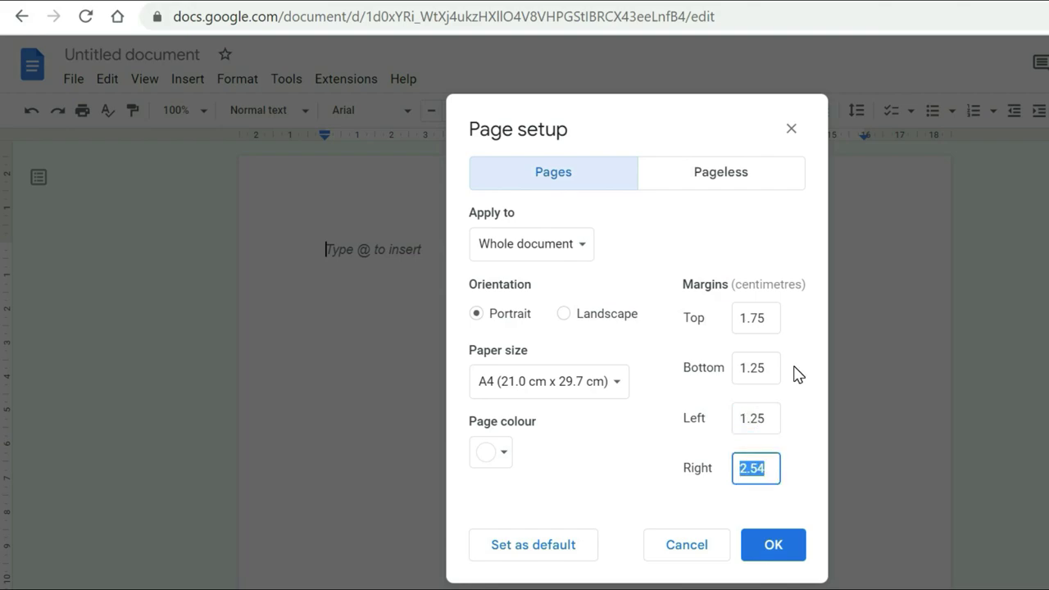
type("1.")
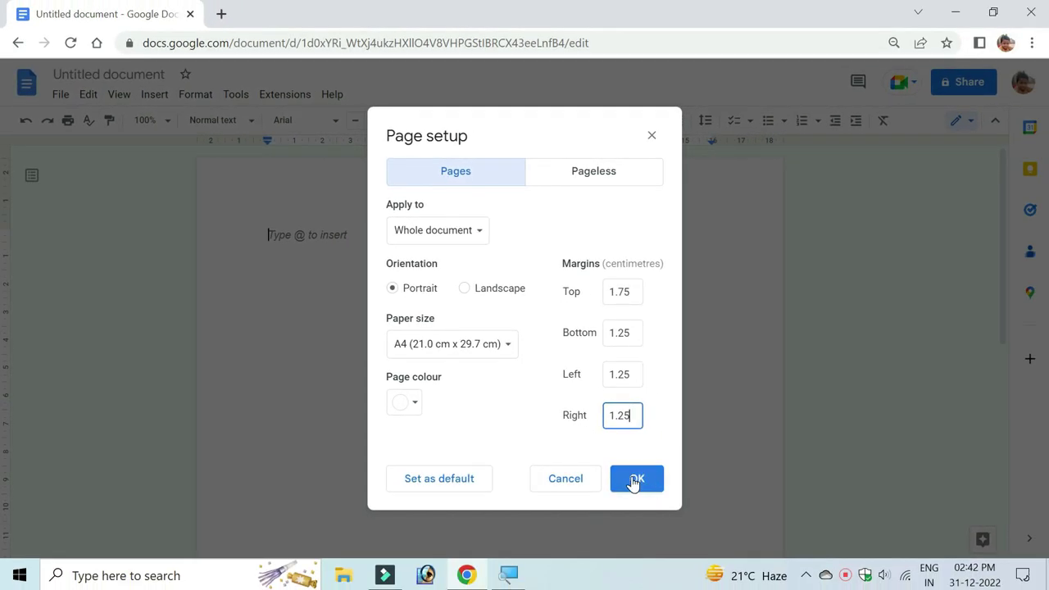
left_click(639, 483)
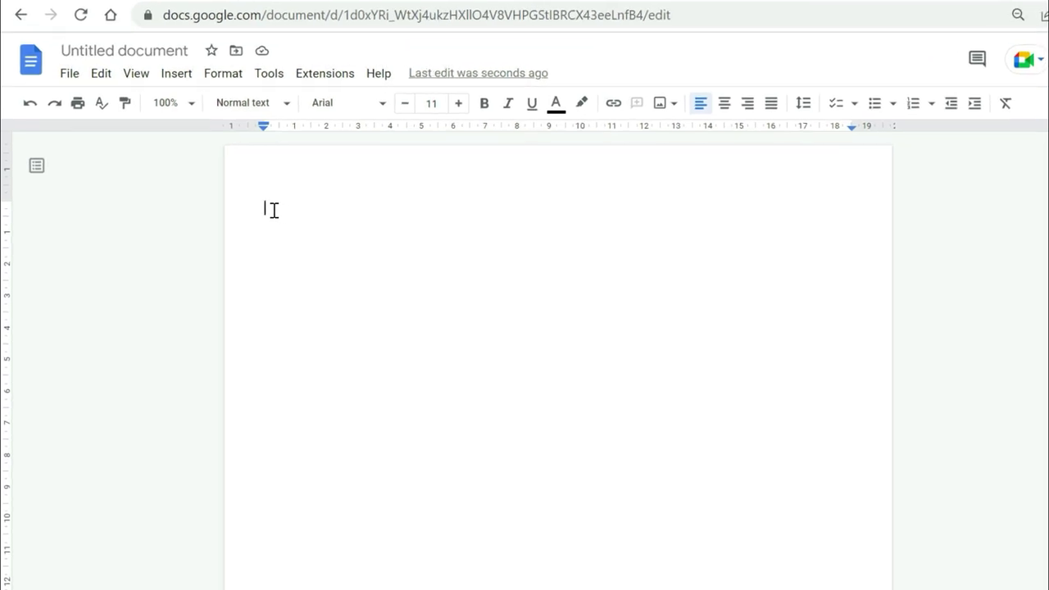
Step: Type the title 'Curriculum Vitae' and centre it on the page
type("C")
type("urriculum Vitae")
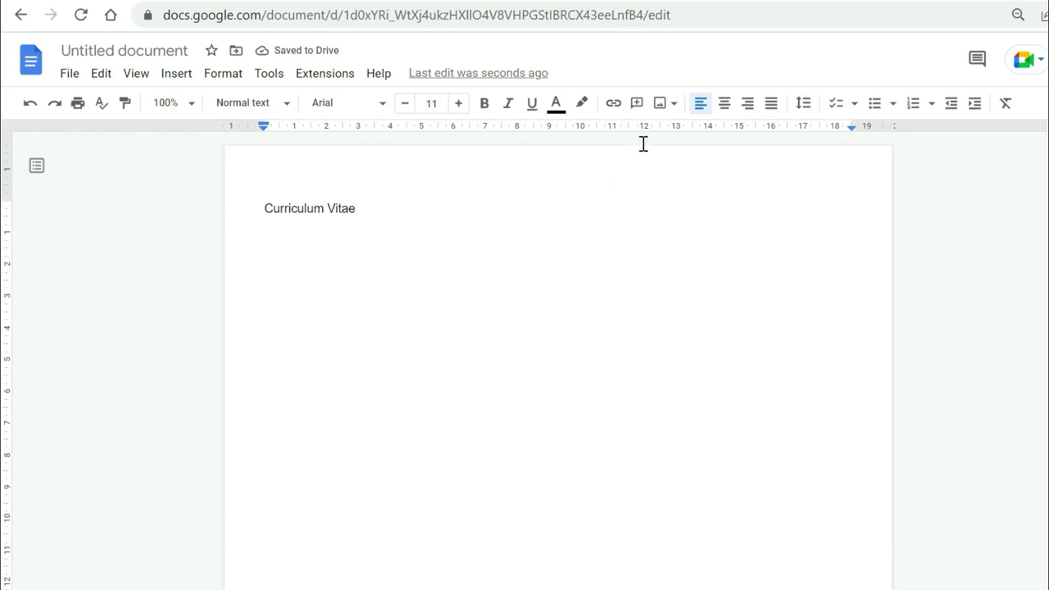
left_click(724, 102)
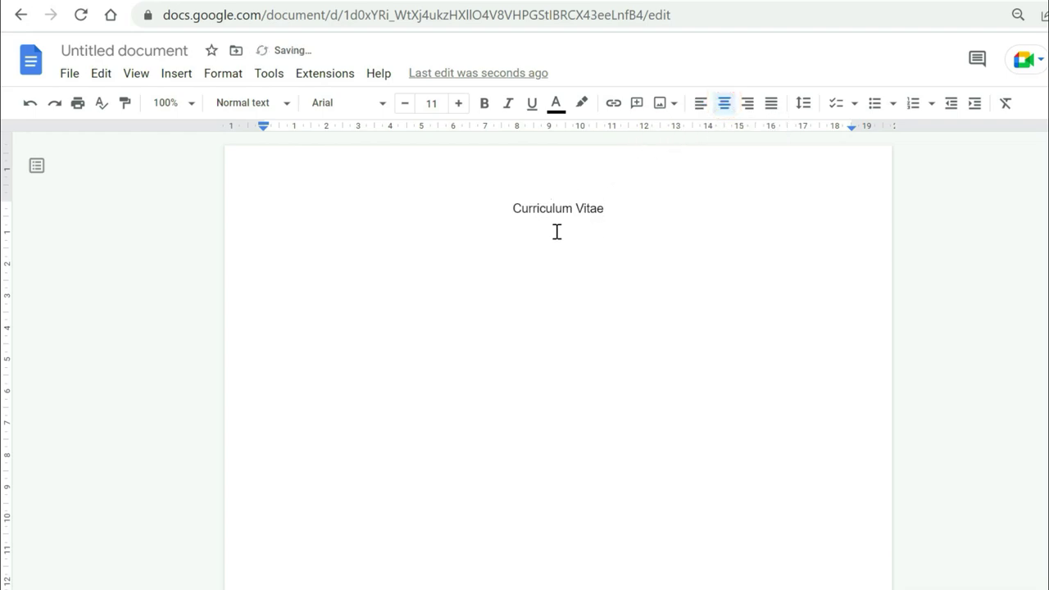
left_click_drag(614, 209, 512, 208)
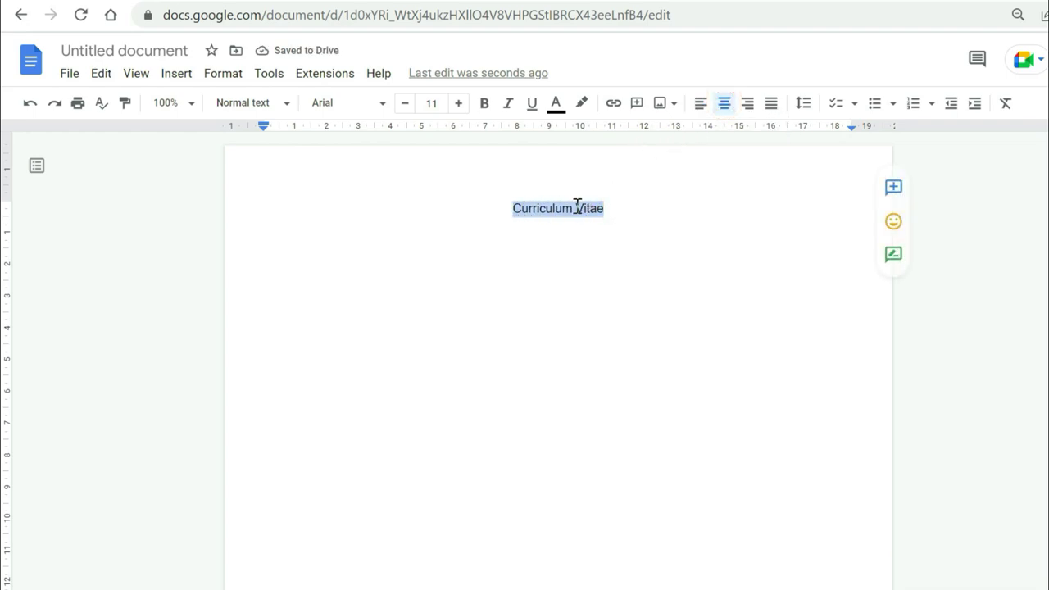
Step: Format the title in Montserrat Bold at size 20
left_click(381, 102)
mouse_move(369, 225)
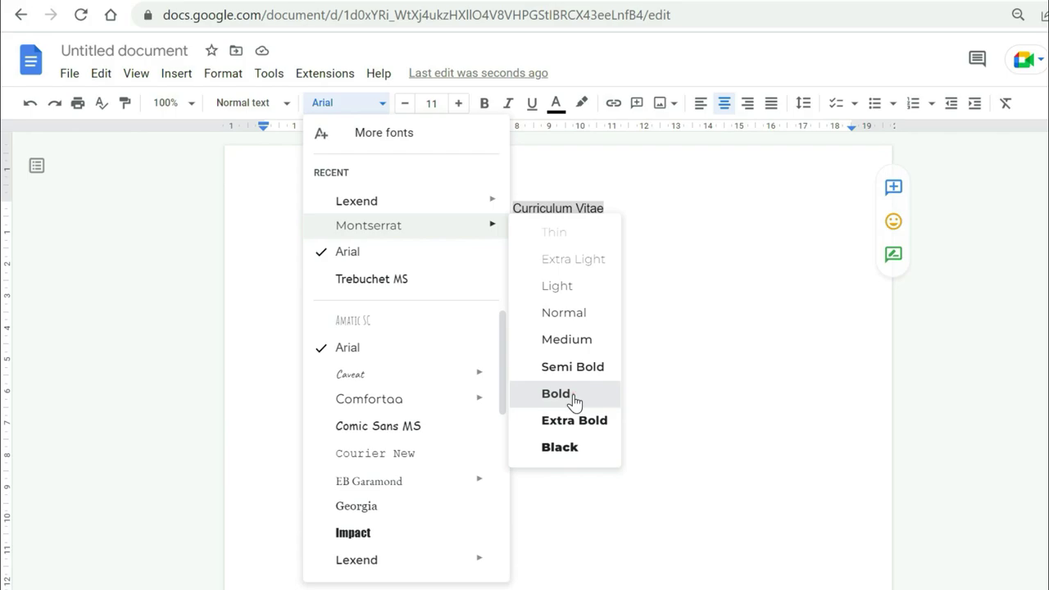
left_click(569, 394)
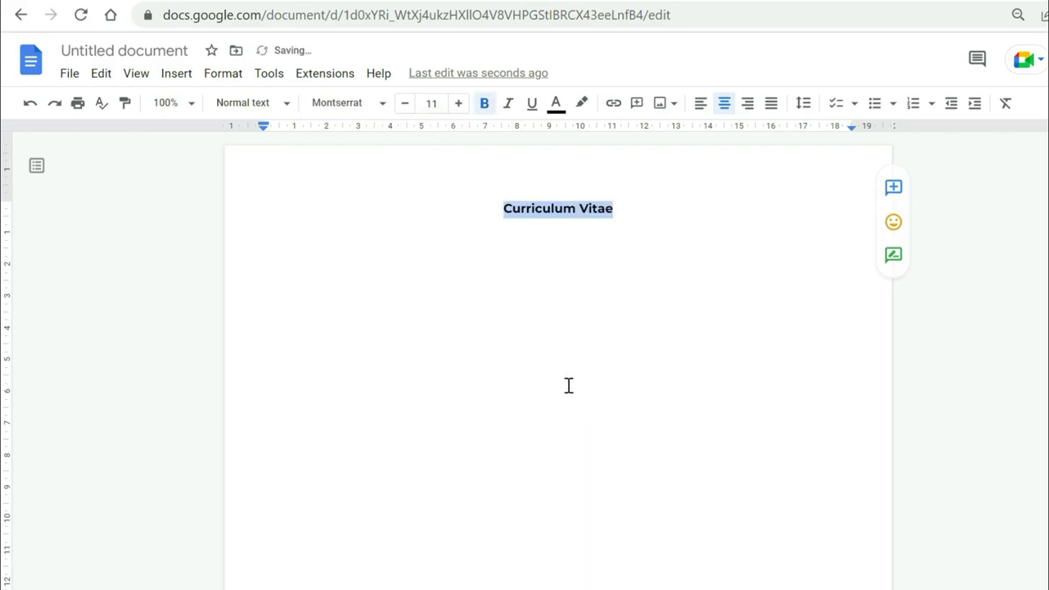
left_click(459, 105)
left_click(458, 104)
left_click(455, 104)
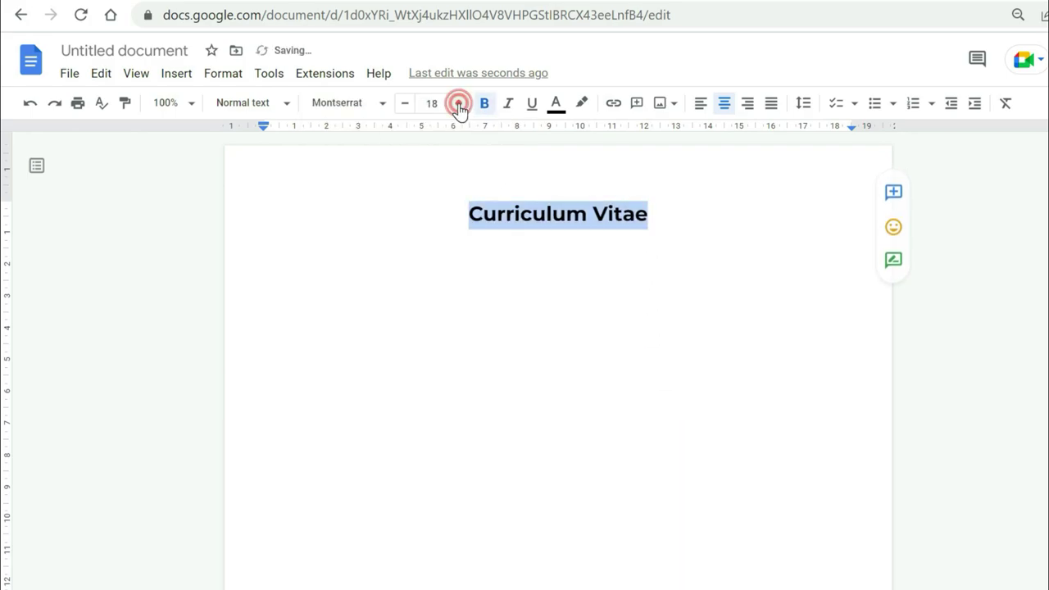
left_click(453, 105)
left_click(452, 105)
left_click(404, 103)
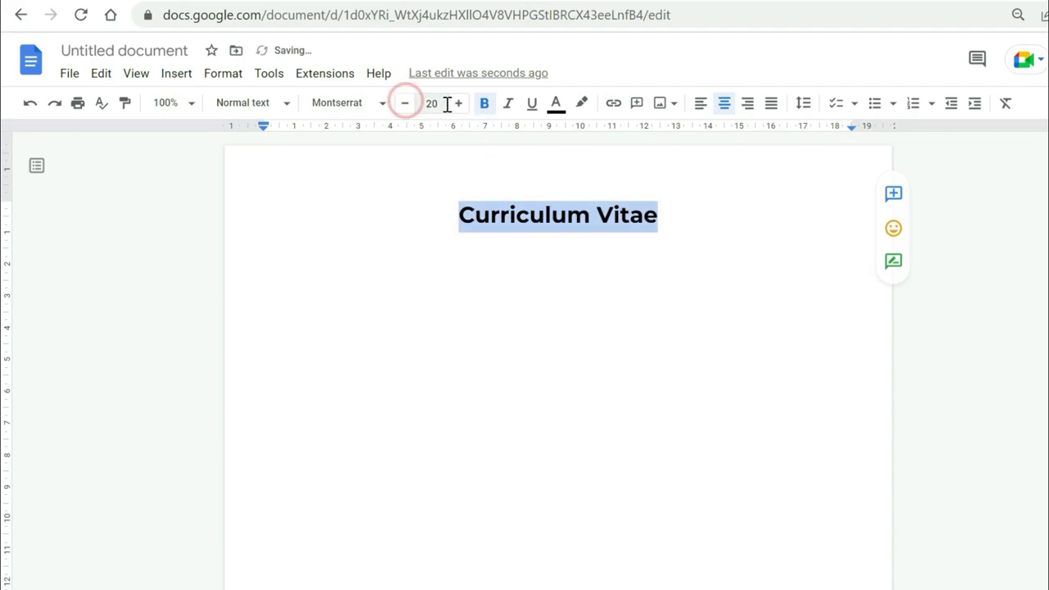
left_click(659, 214)
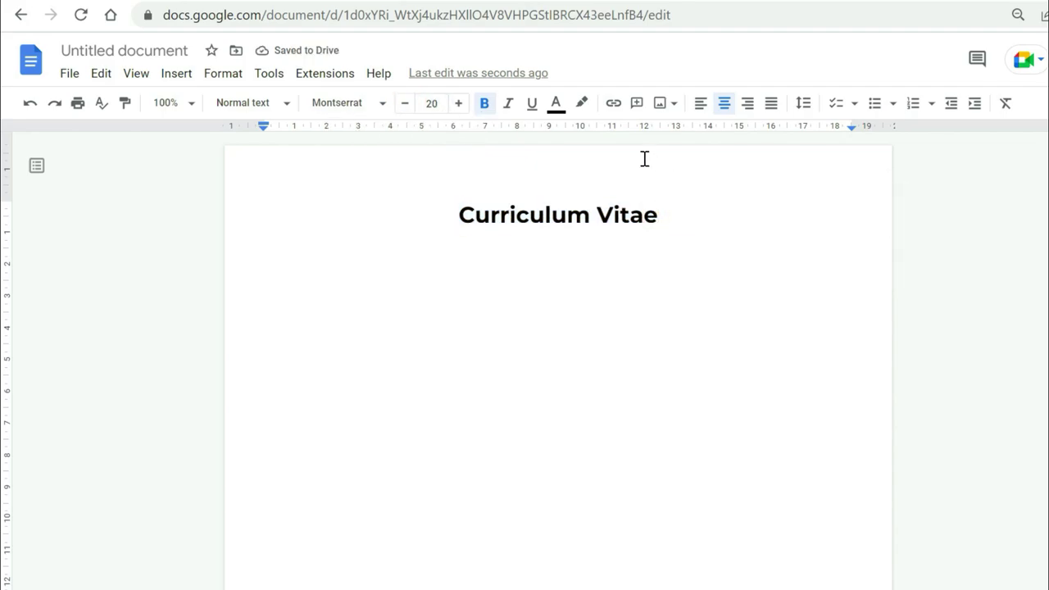
Step: Below the title, start a left-aligned Lexend Bold 13 pt line with the person's name
key("Return")
key("Return")
left_click(700, 103)
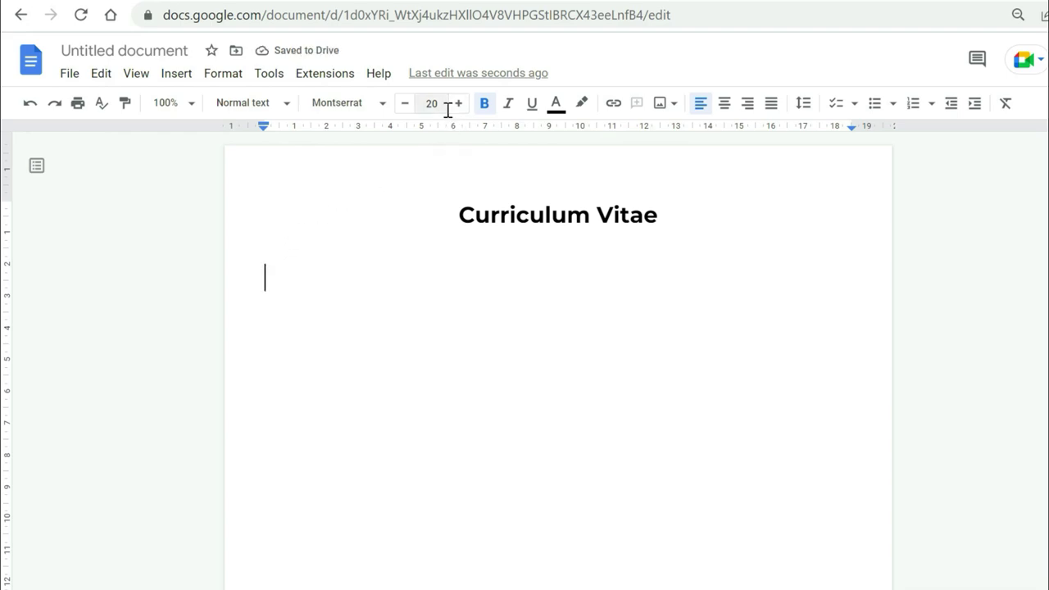
left_click(405, 104)
left_click(405, 103)
left_click(405, 103)
left_click(405, 103)
left_click(405, 103)
left_click(405, 103)
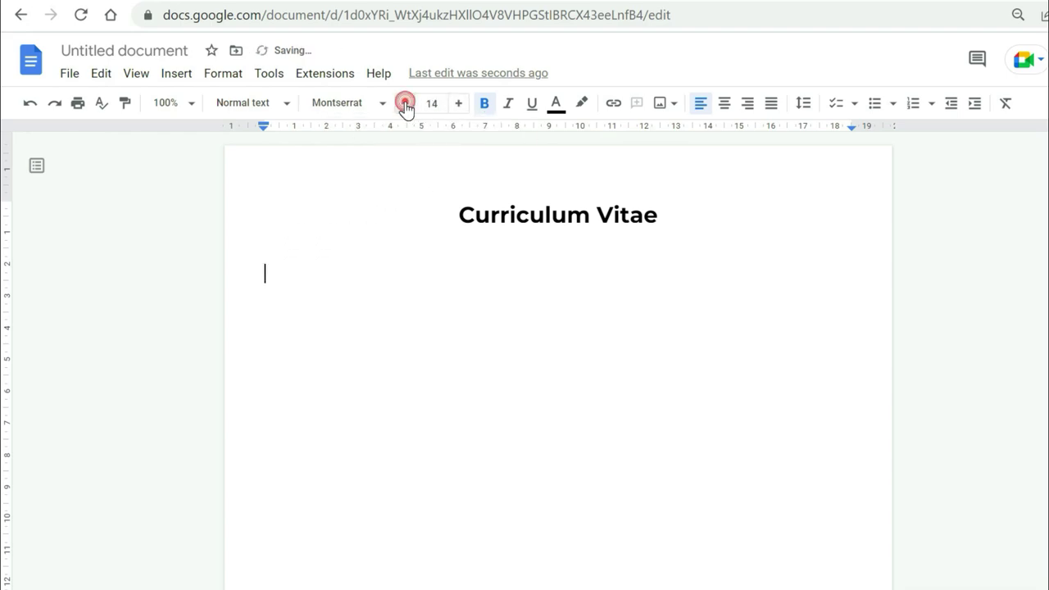
left_click(405, 104)
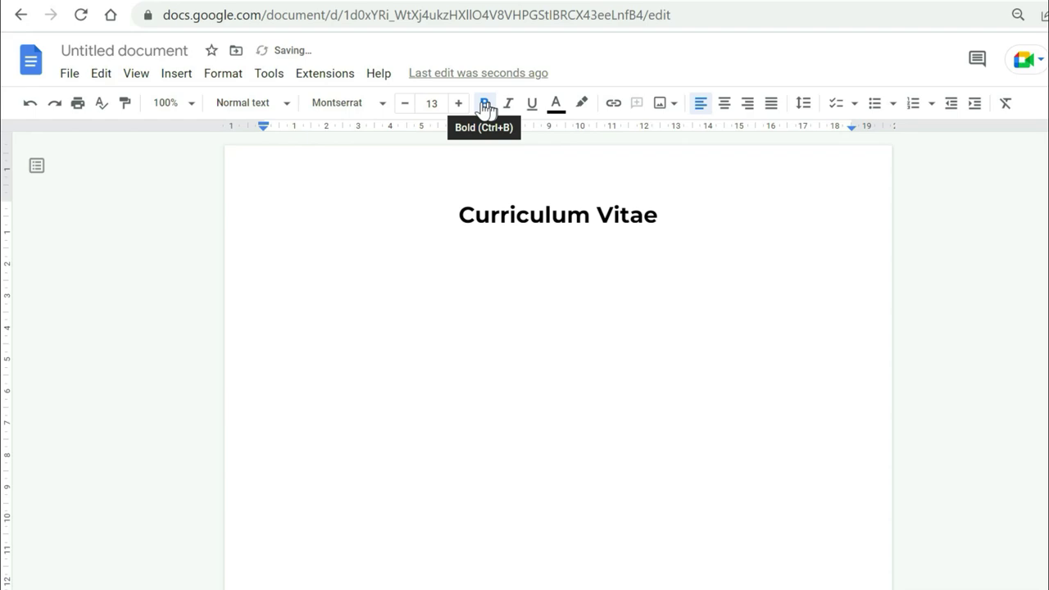
left_click(382, 102)
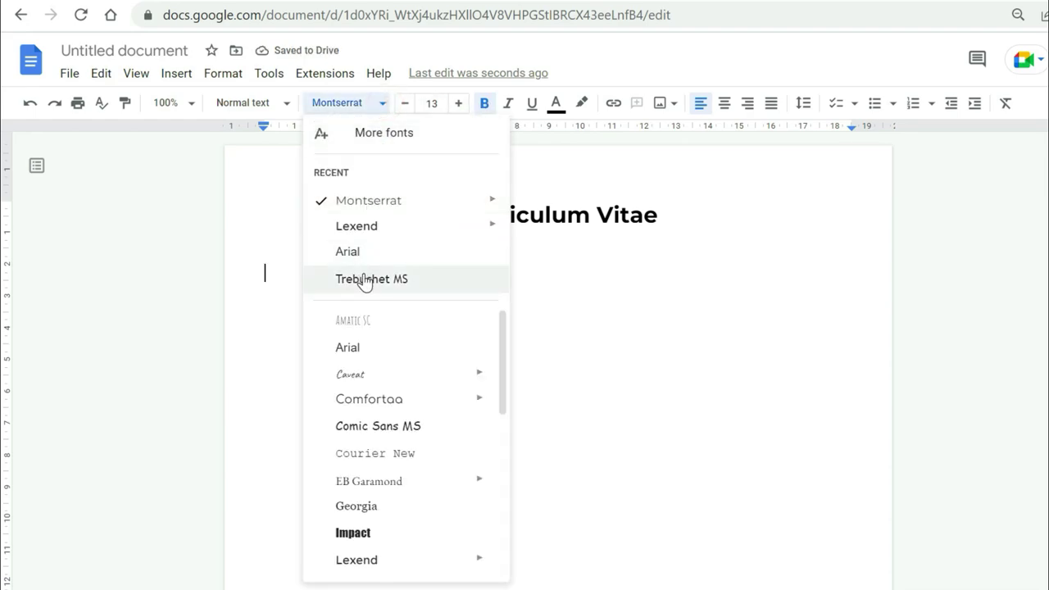
mouse_move(393, 225)
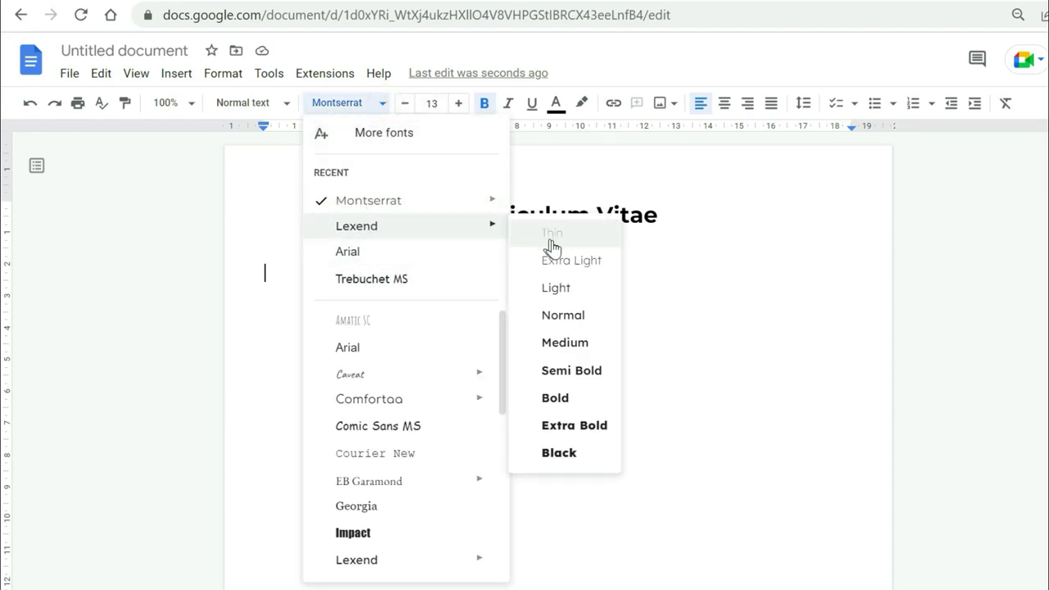
left_click(563, 399)
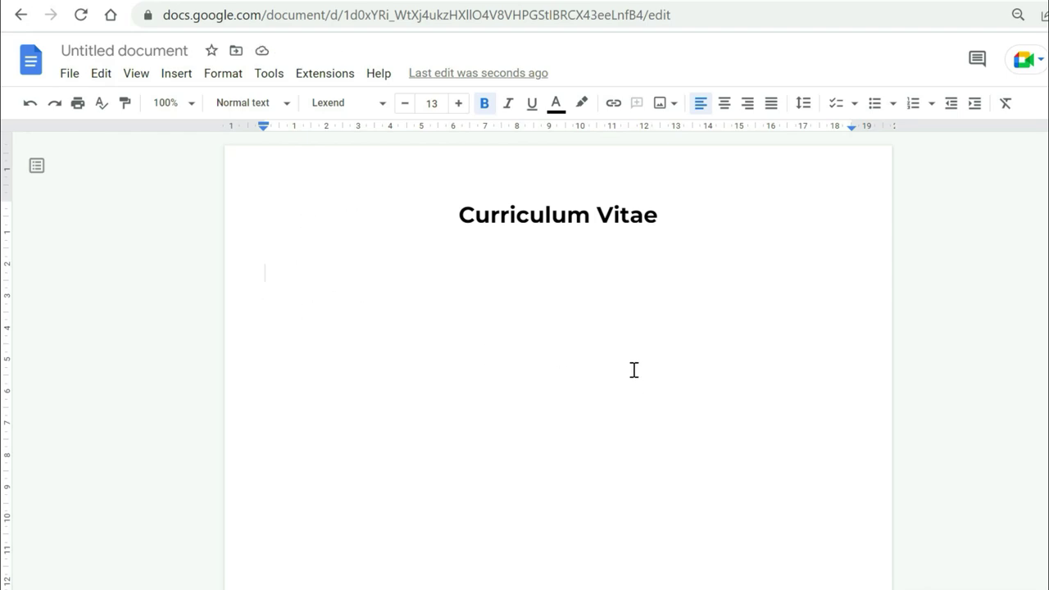
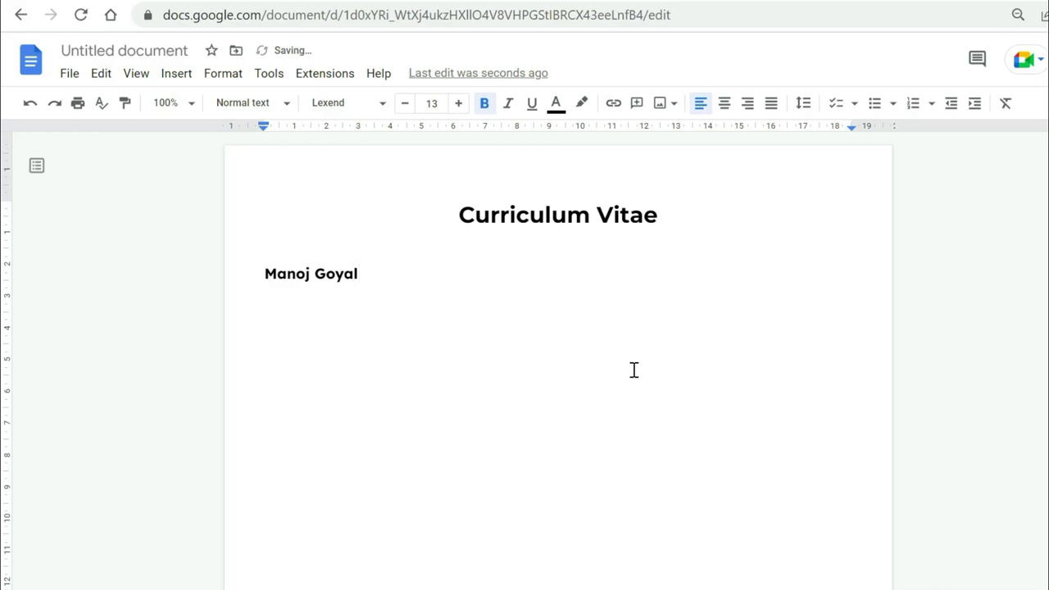
Step: In regular 12 pt text, add the mobile number, two-line postal address and e-mail lines
left_click(484, 104)
left_click(404, 103)
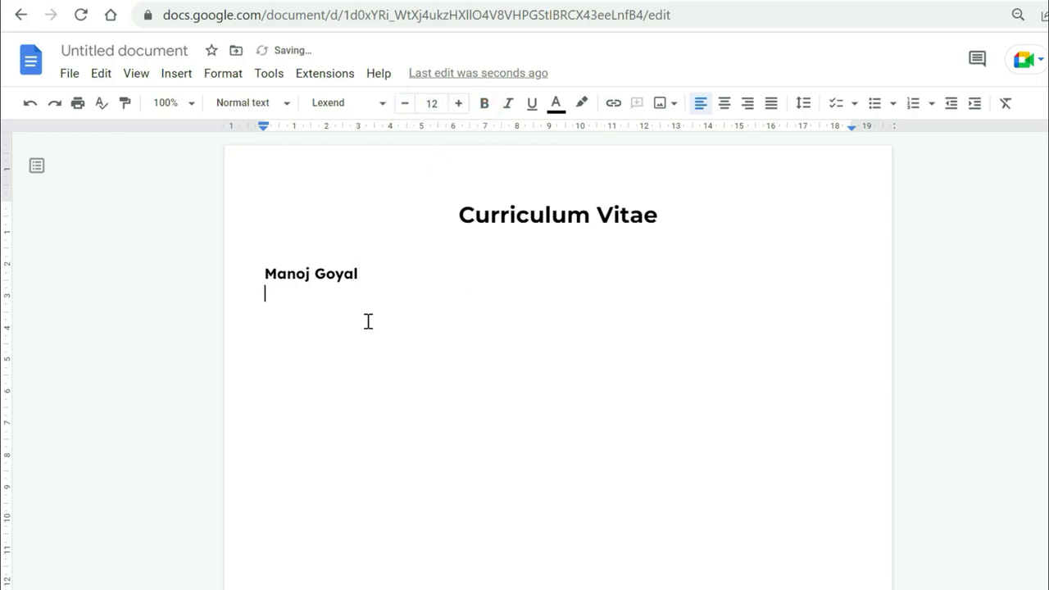
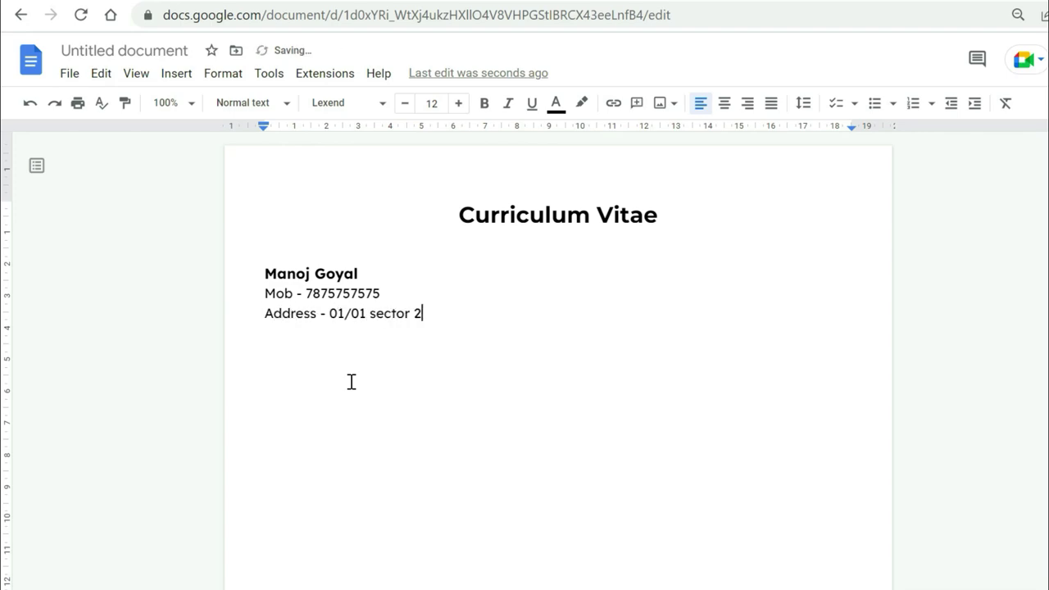
key("Return")
key("Return")
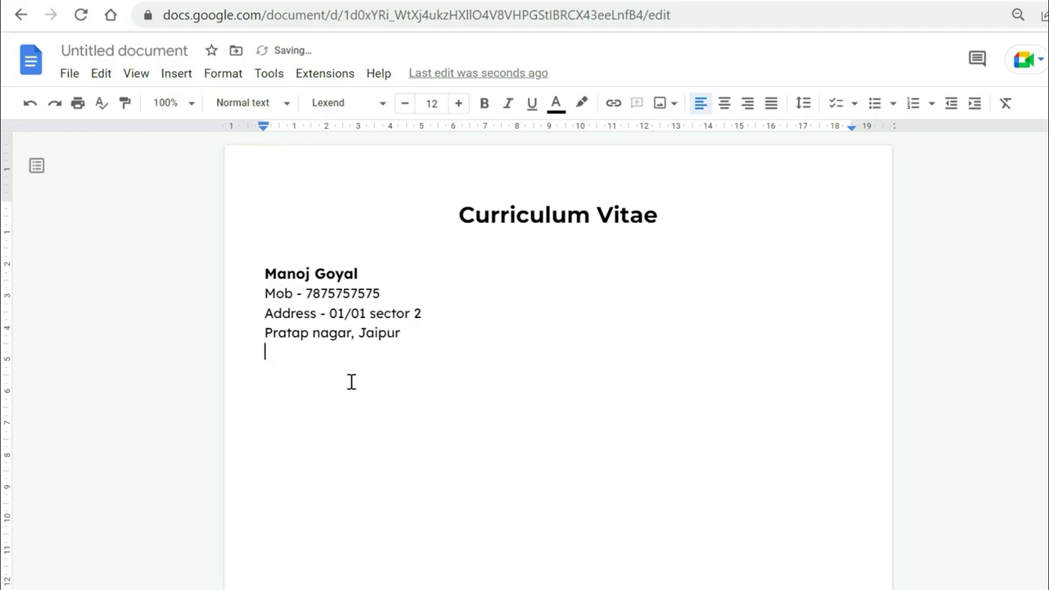
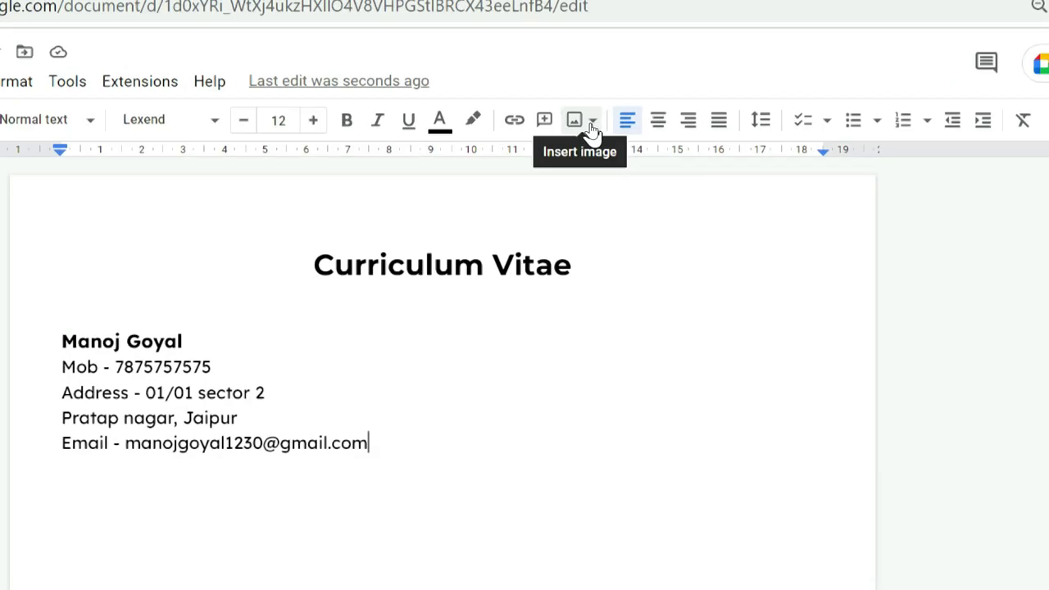
Step: Upload the Passport photo from the computer and set it in front of text
left_click(591, 123)
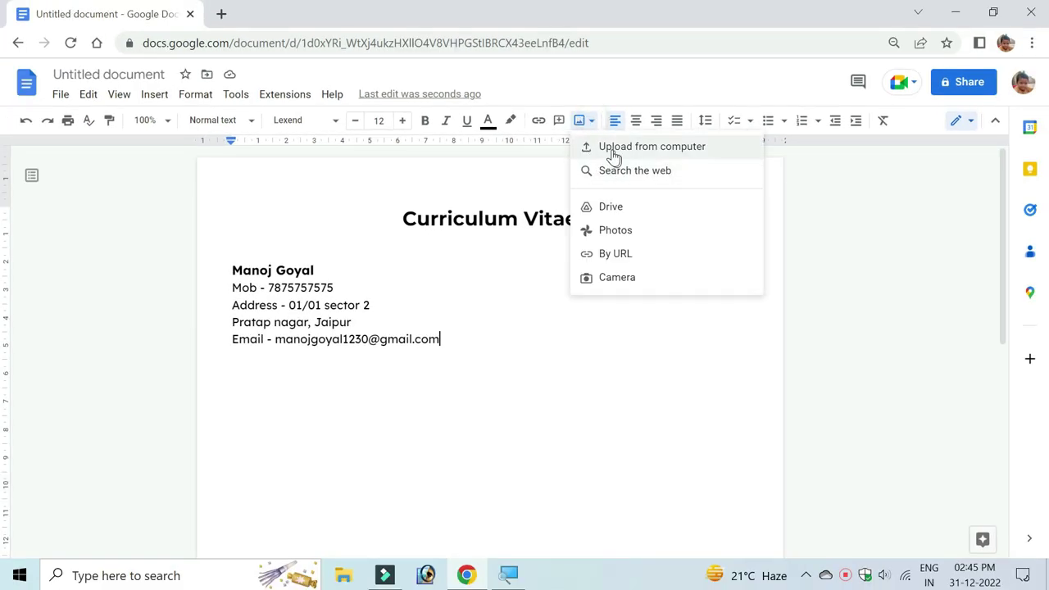
left_click(662, 150)
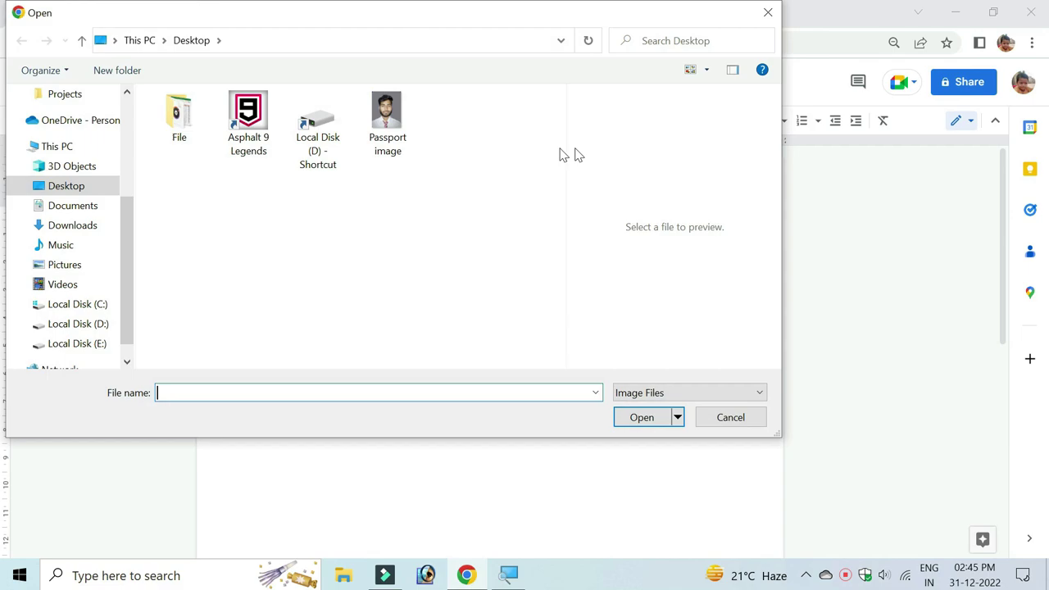
left_click(389, 123)
left_click(643, 417)
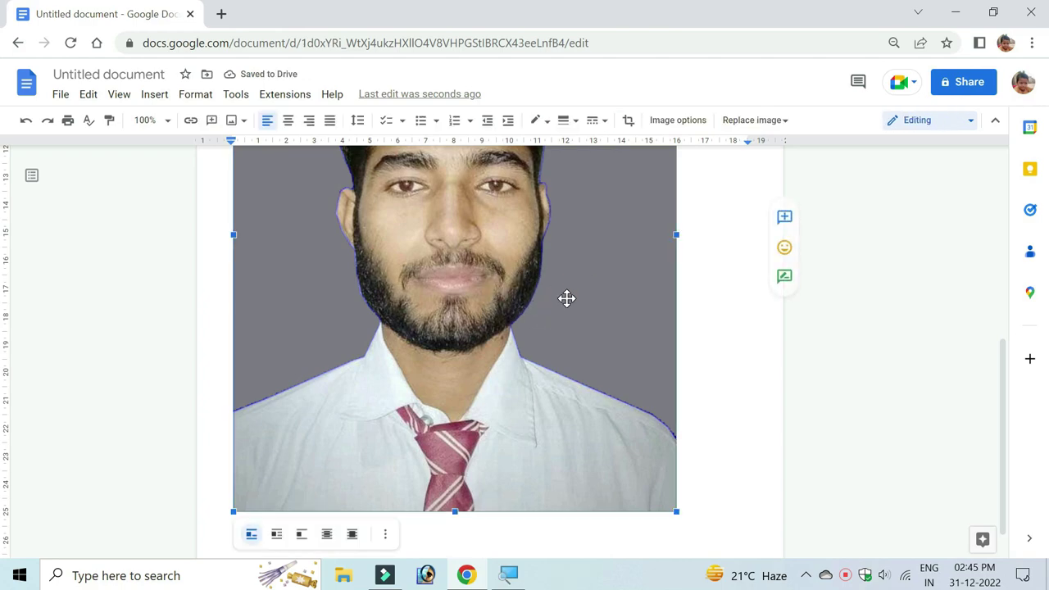
left_click(679, 122)
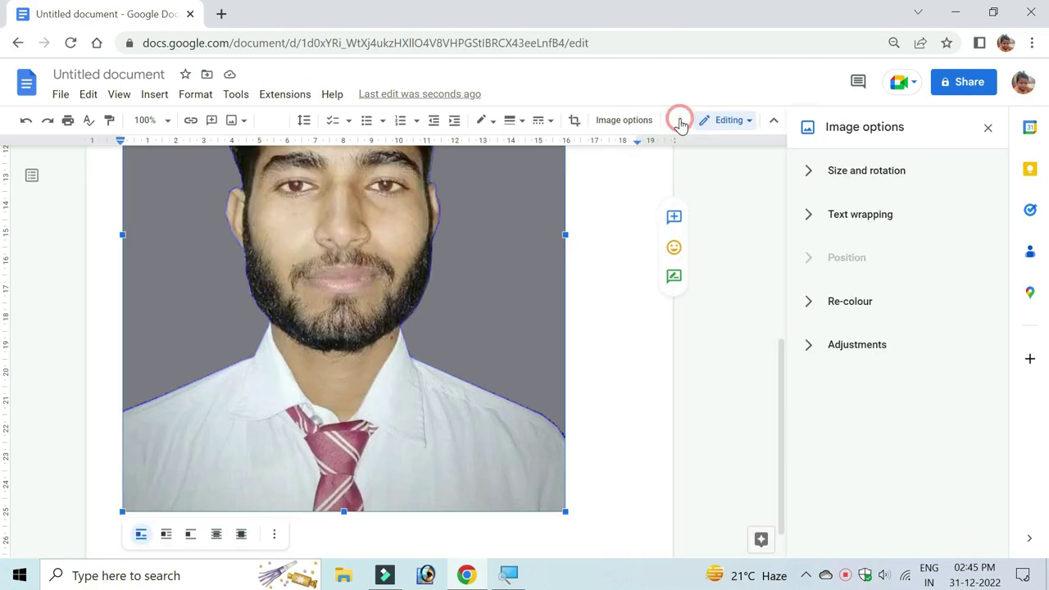
left_click(862, 220)
left_click(893, 388)
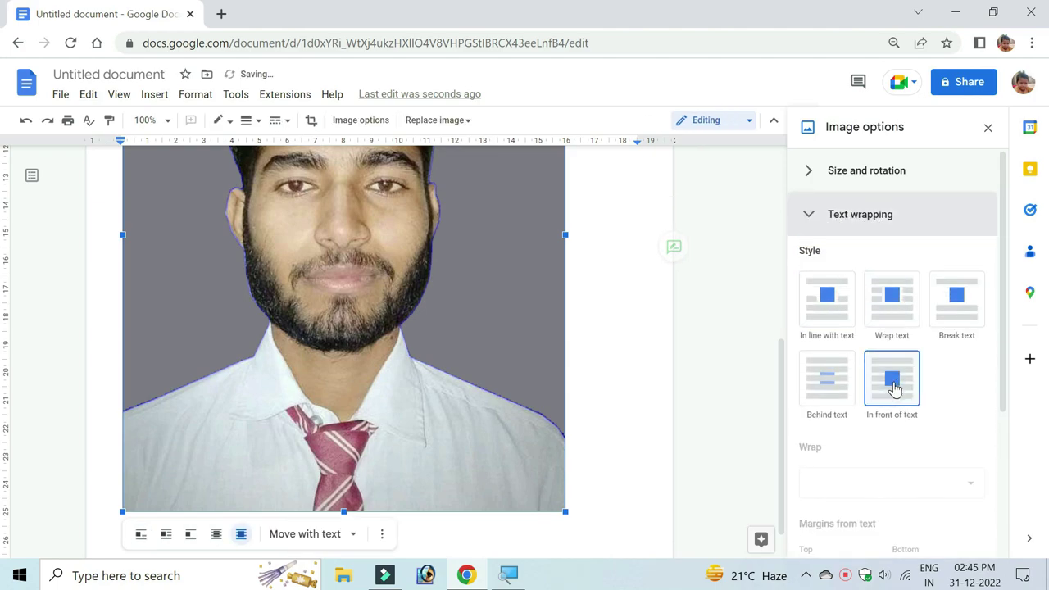
Step: Shrink the photo from its corners and drag it up the page
left_click_drag(564, 511, 347, 304)
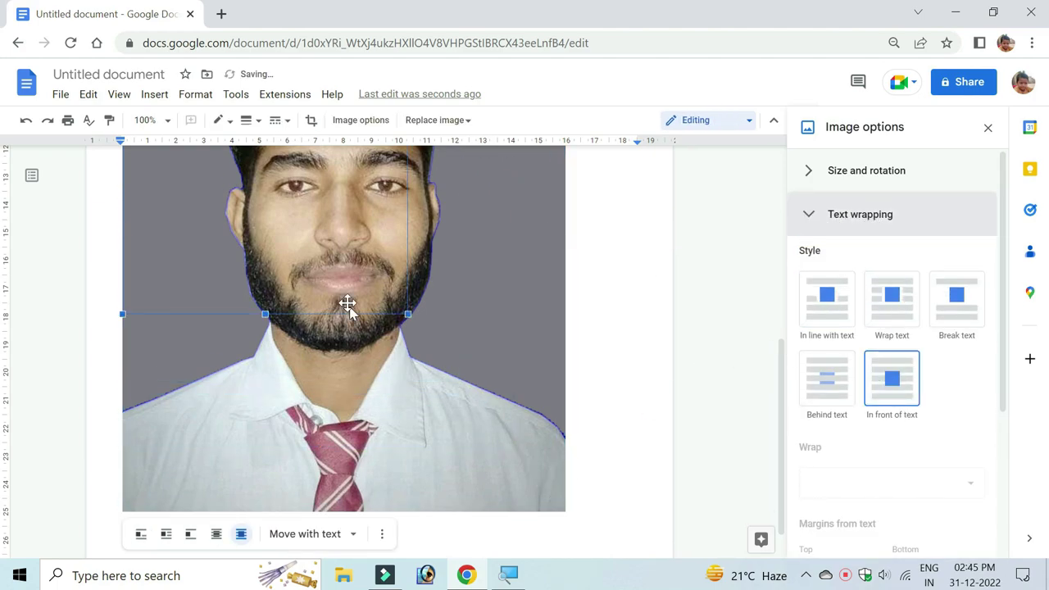
left_click_drag(304, 238, 369, 348)
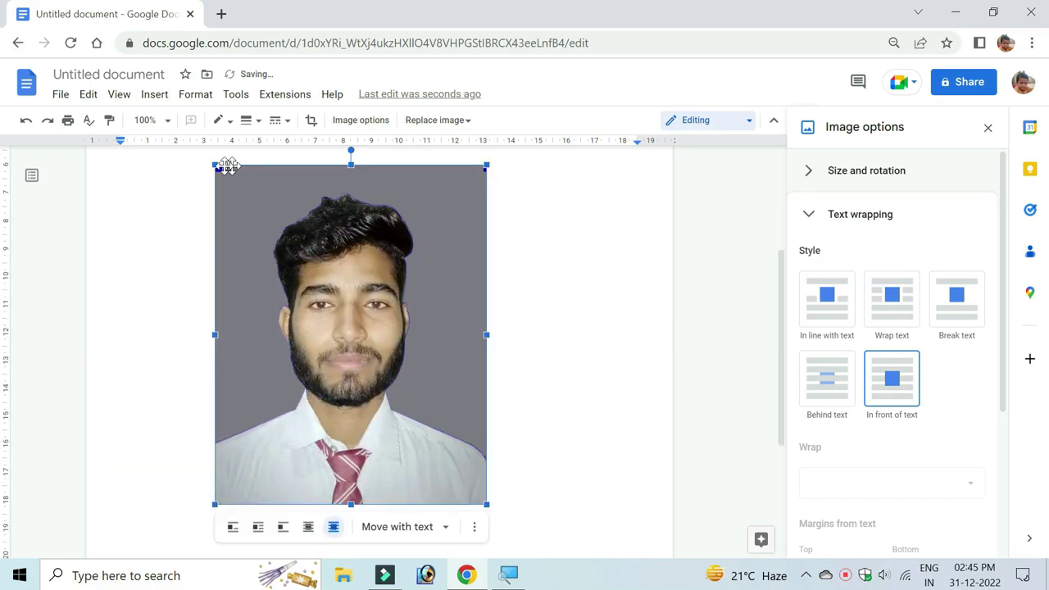
left_click_drag(215, 164, 356, 341)
left_click_drag(407, 369, 533, 276)
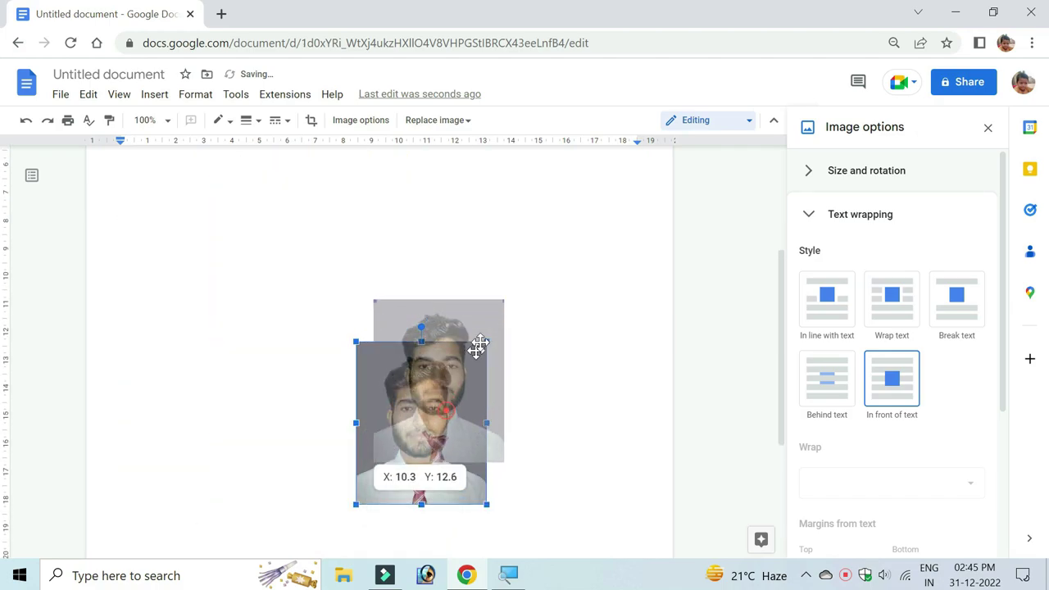
scroll(594, 297, "up", 1)
left_click_drag(494, 334, 495, 293)
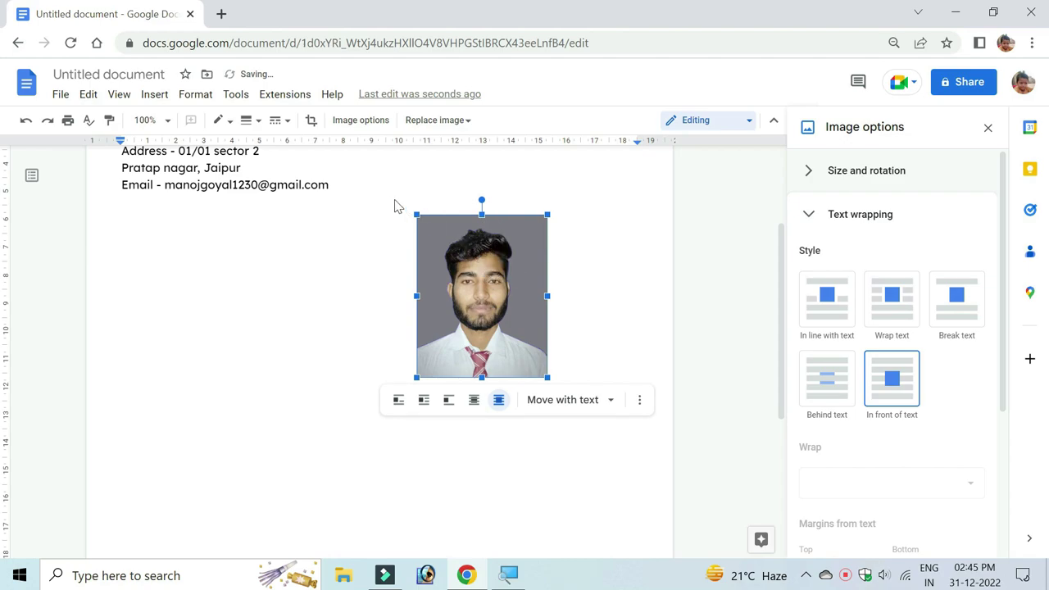
Step: Crop the photo's top and bottom, shrink it, and align it top right at the margin
left_click(309, 122)
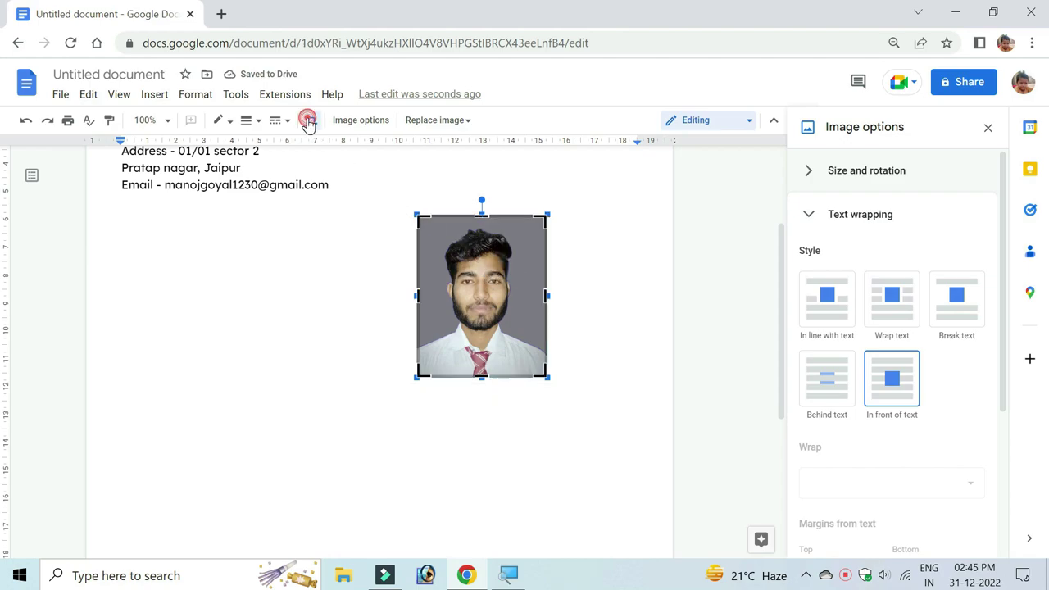
left_click_drag(481, 218, 481, 224)
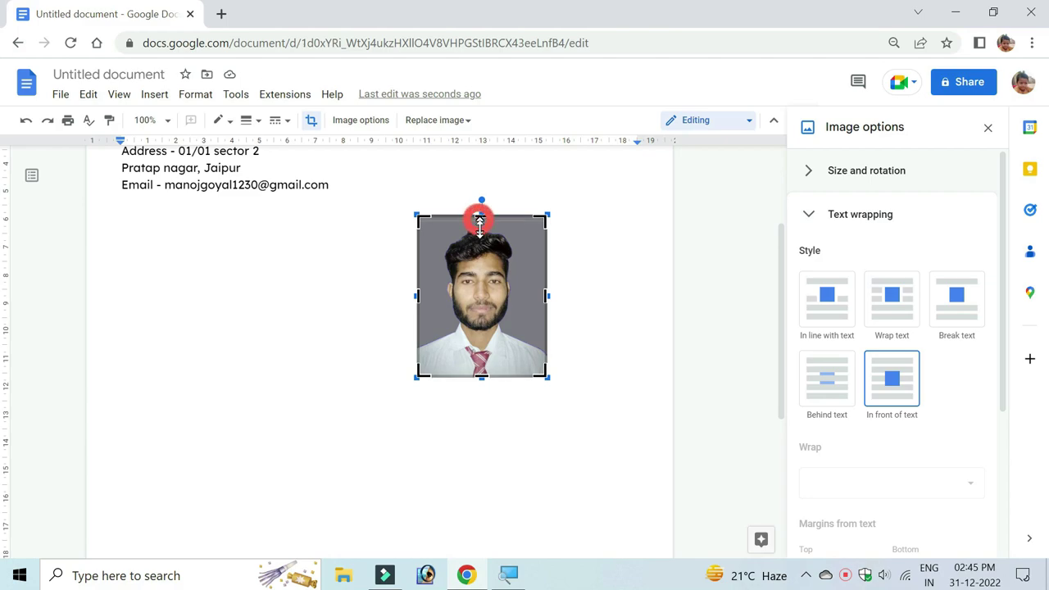
left_click_drag(481, 377, 481, 369)
key("Return")
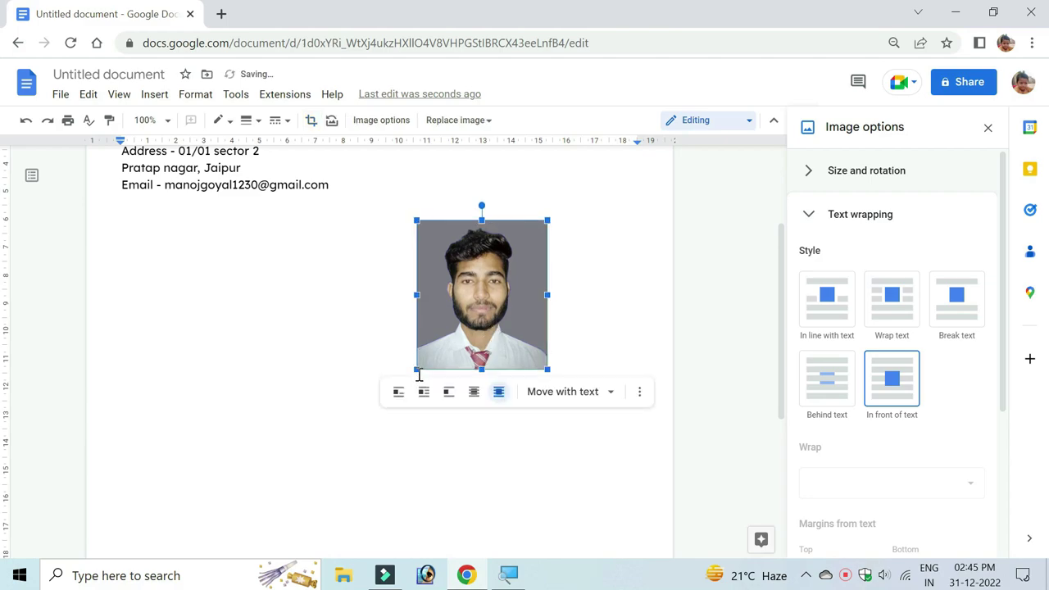
left_click_drag(417, 369, 477, 301)
scroll(574, 340, "up", 1)
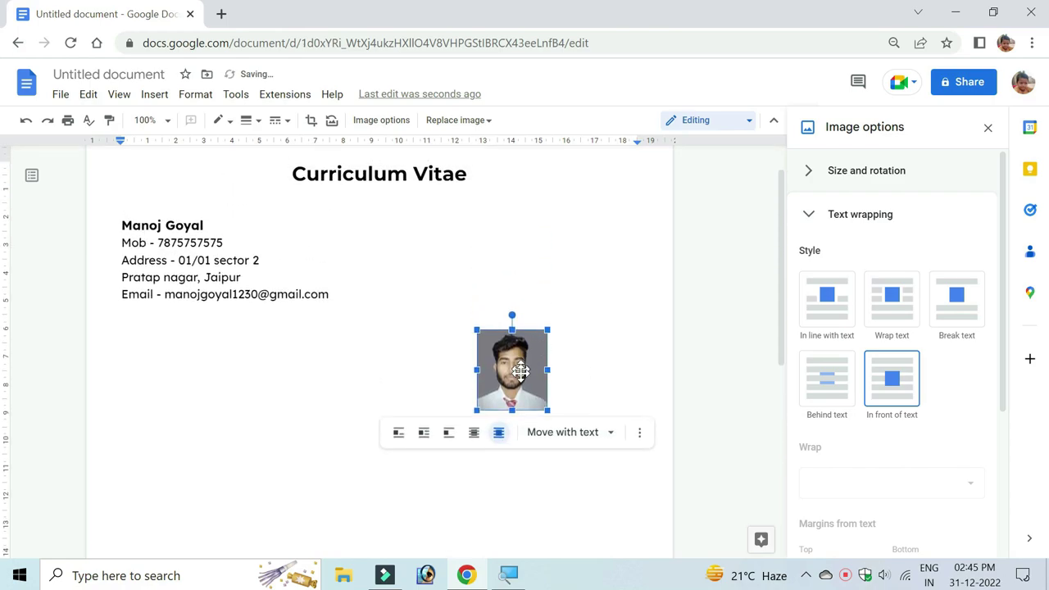
left_click_drag(512, 368, 603, 254)
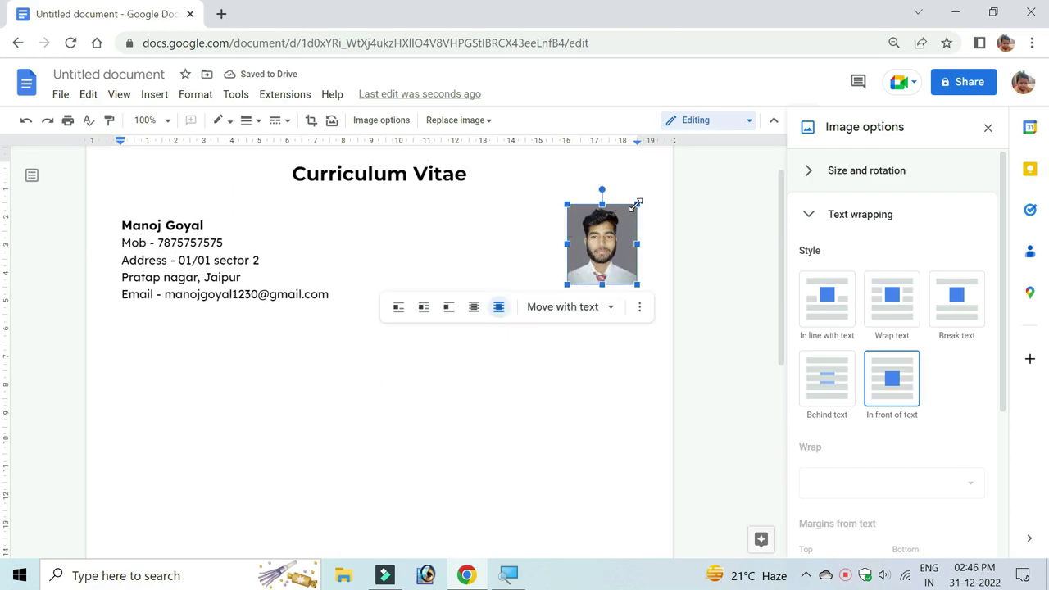
left_click_drag(625, 200, 630, 209)
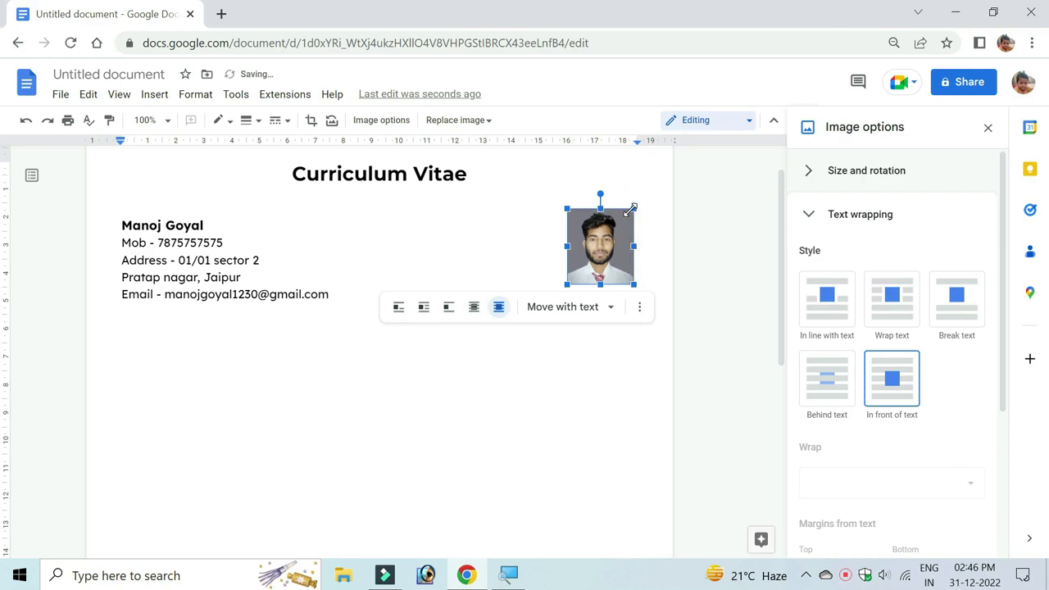
left_click(336, 295)
Step: Remove the e-mail hyperlink and add space before the new empty paragraph below it
left_click(988, 131)
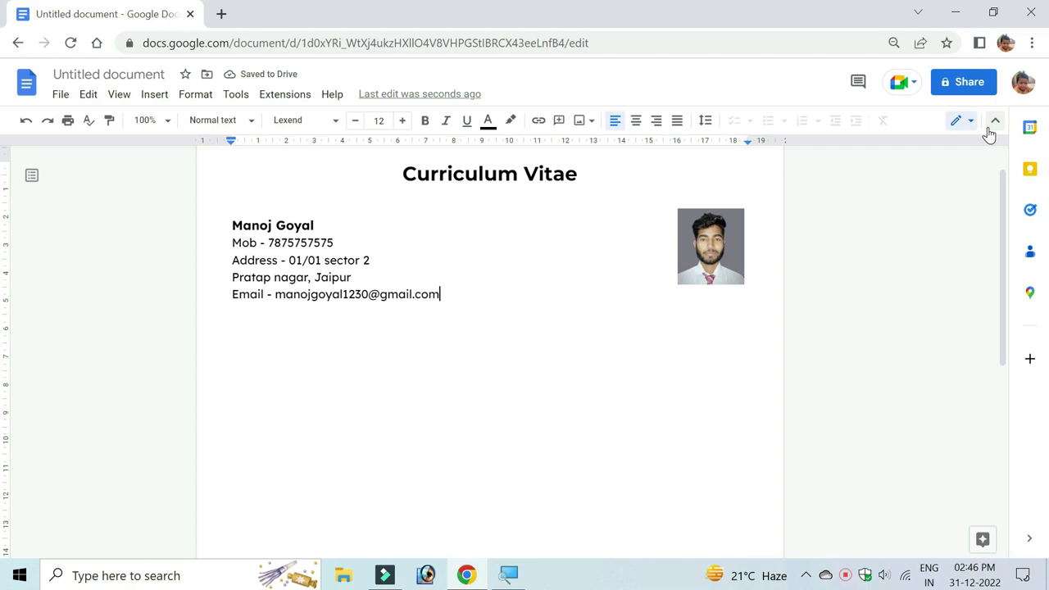
key("Return")
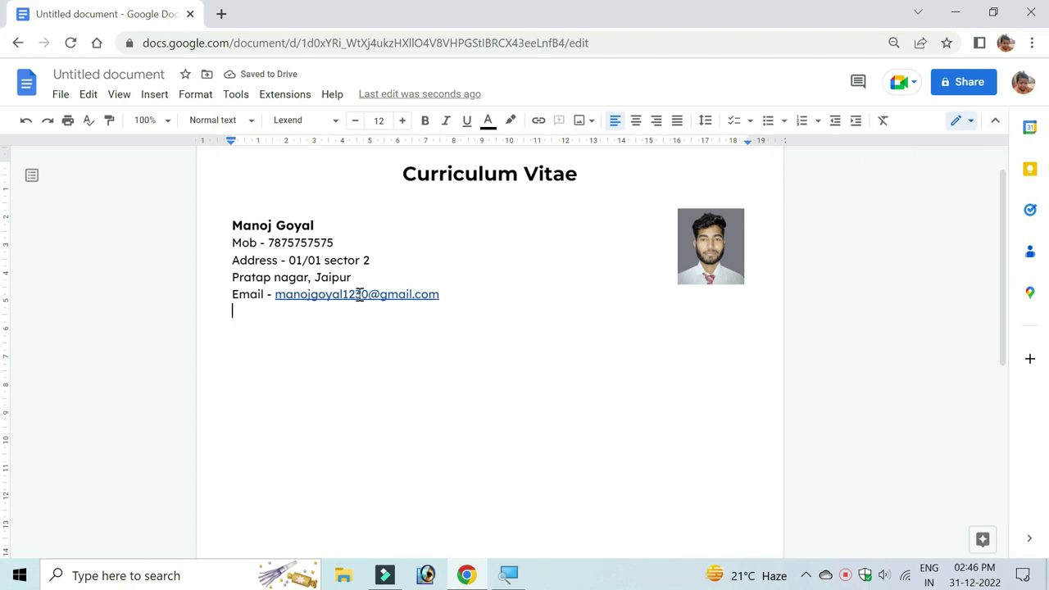
right_click(365, 292)
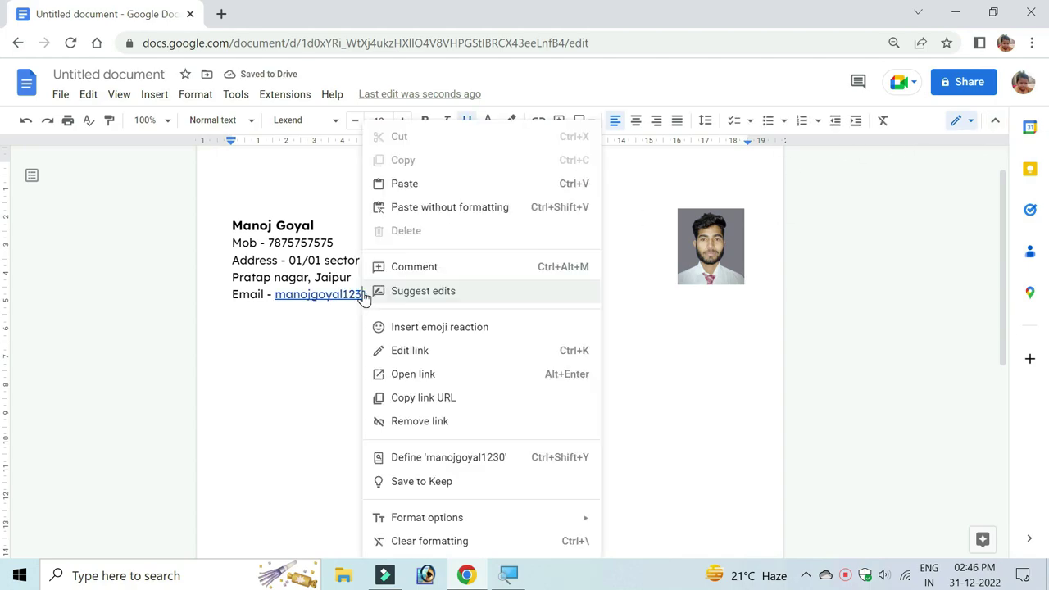
left_click(403, 426)
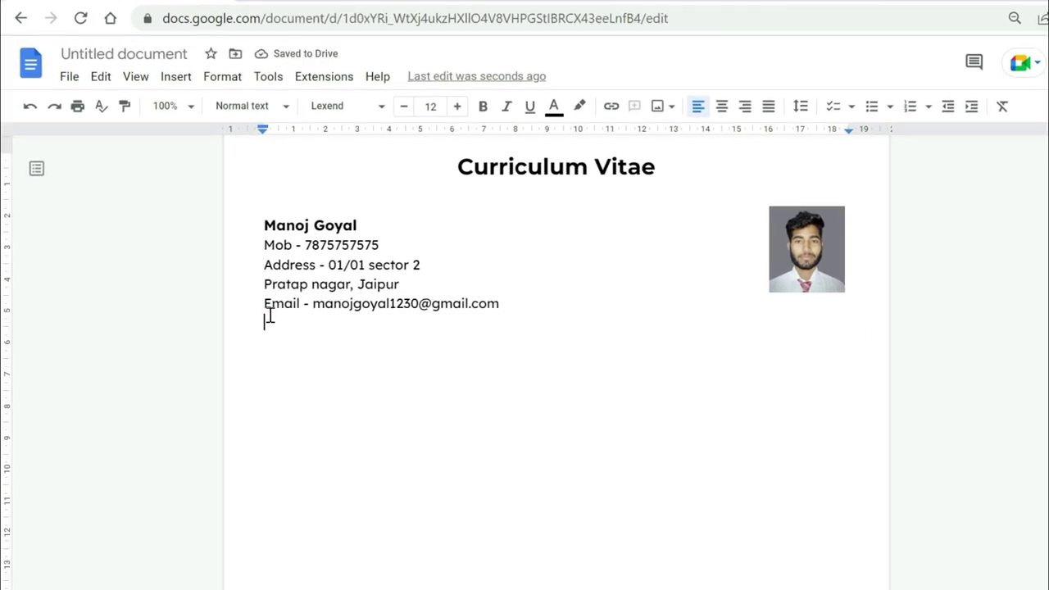
left_click(800, 107)
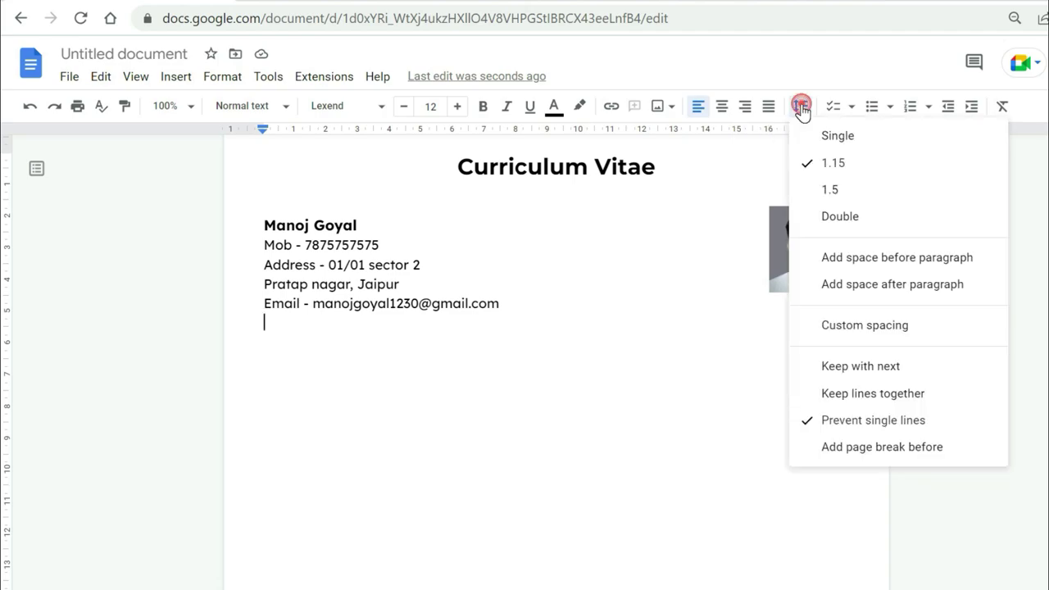
left_click(847, 263)
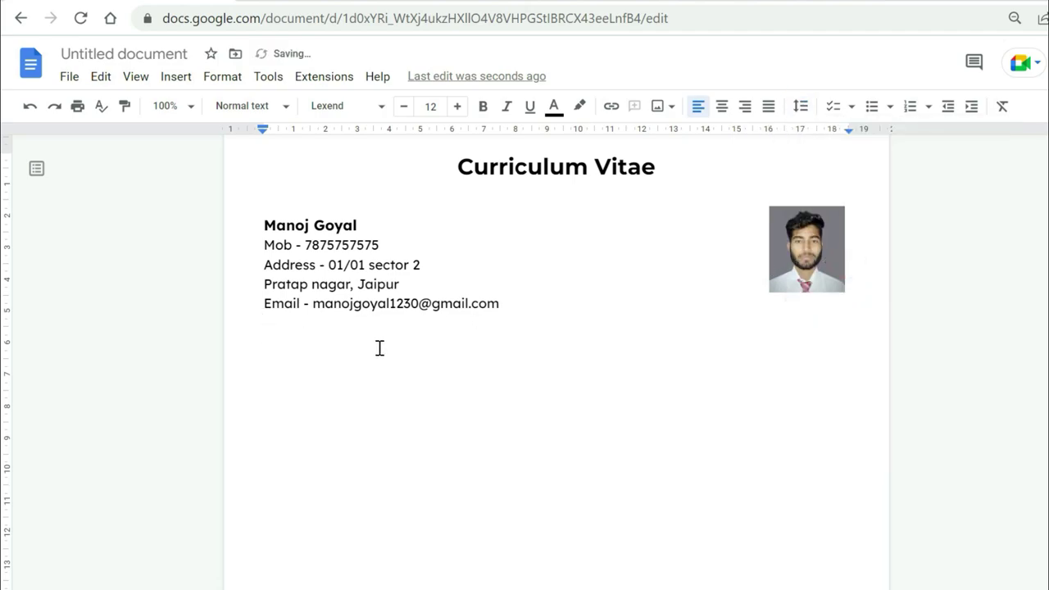
Step: Type the CAREER OBJECTIVE heading and make it bold, 14 pt
type("CAREER OBJE")
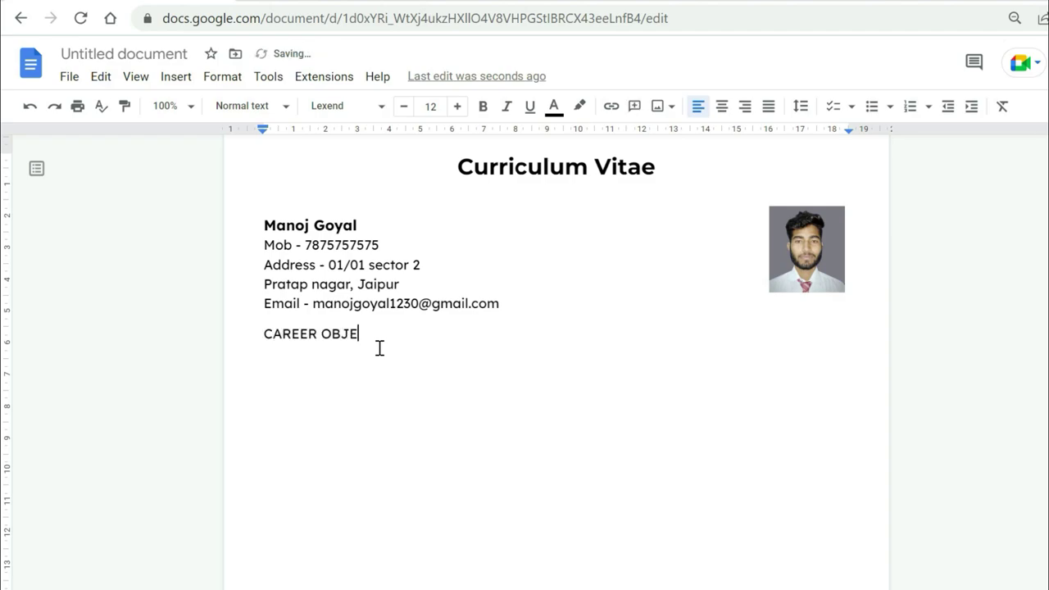
type("CTIVE")
left_click_drag(408, 334, 259, 333)
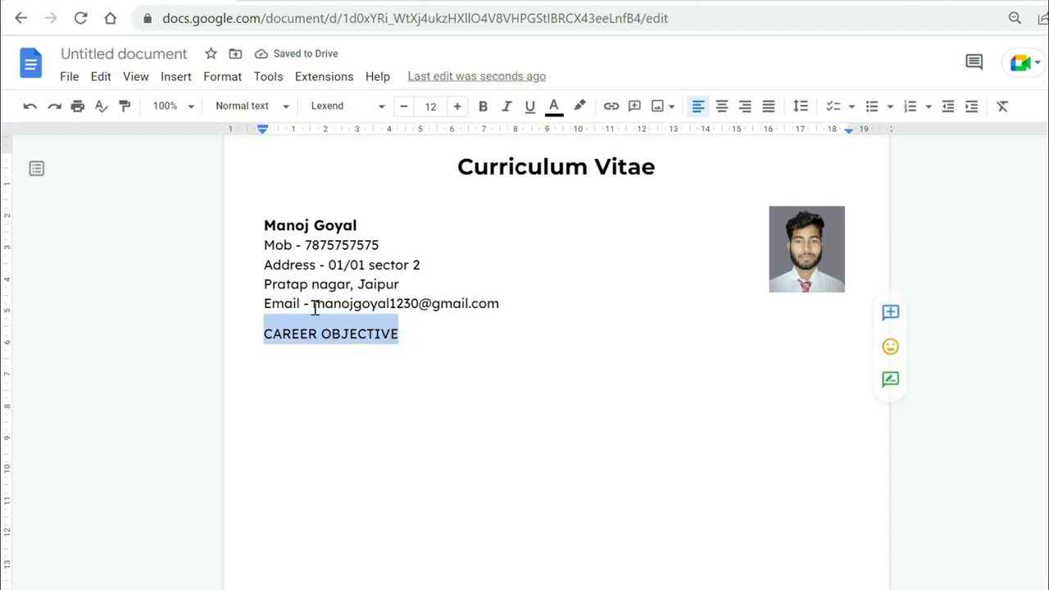
left_click(457, 107)
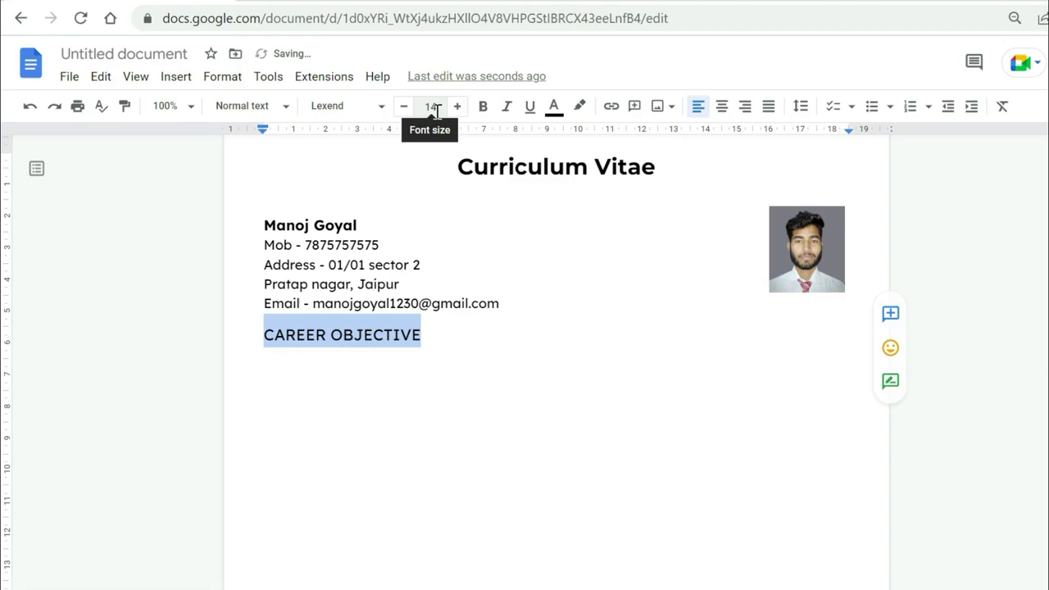
left_click(482, 106)
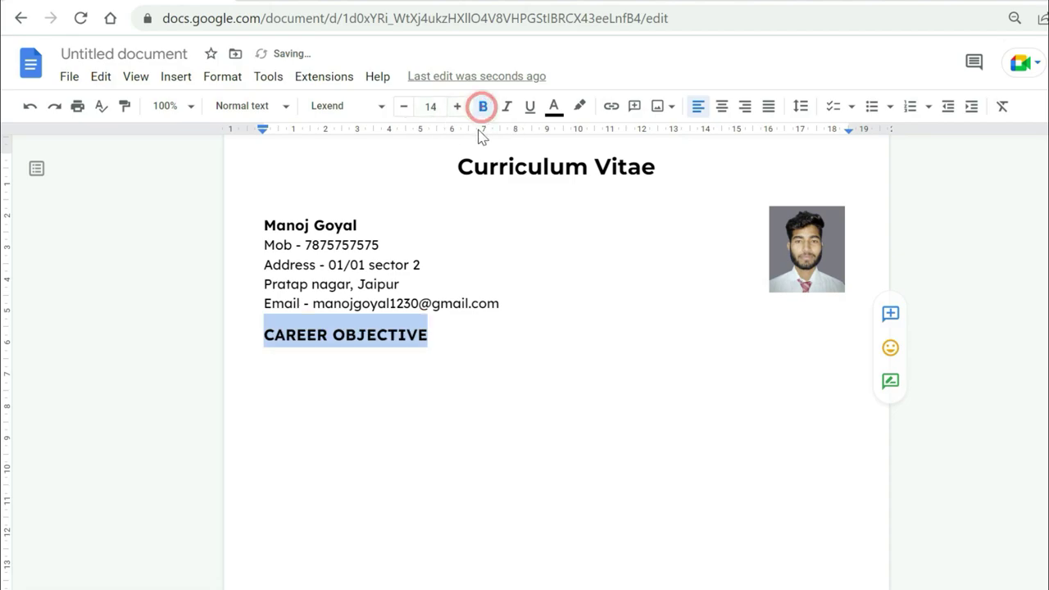
left_click(440, 334)
left_click(437, 332)
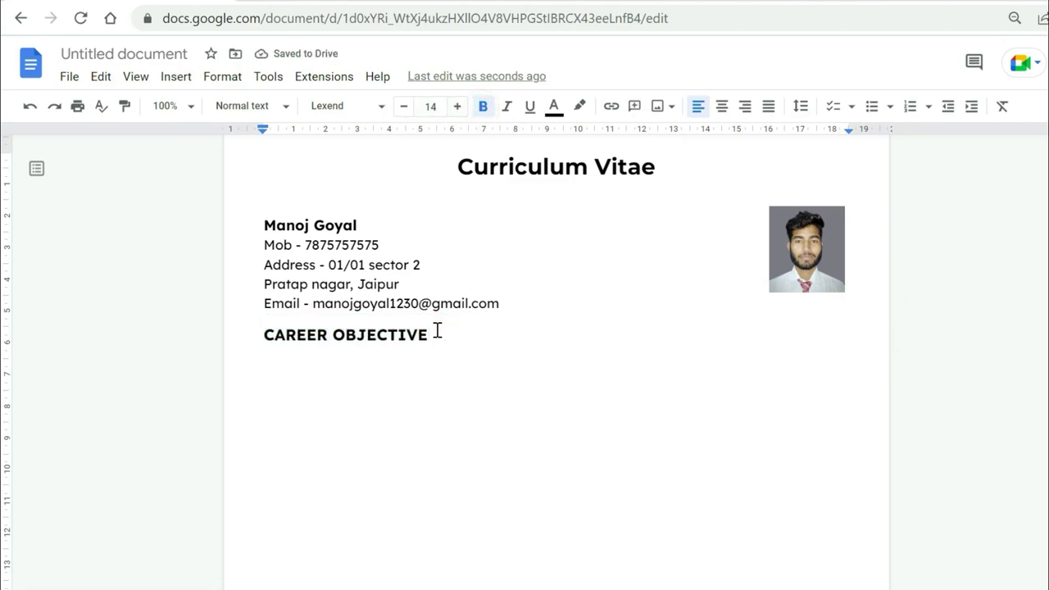
Step: Below it, write the objective paragraph in regular 12 pt with no space before
key("Return")
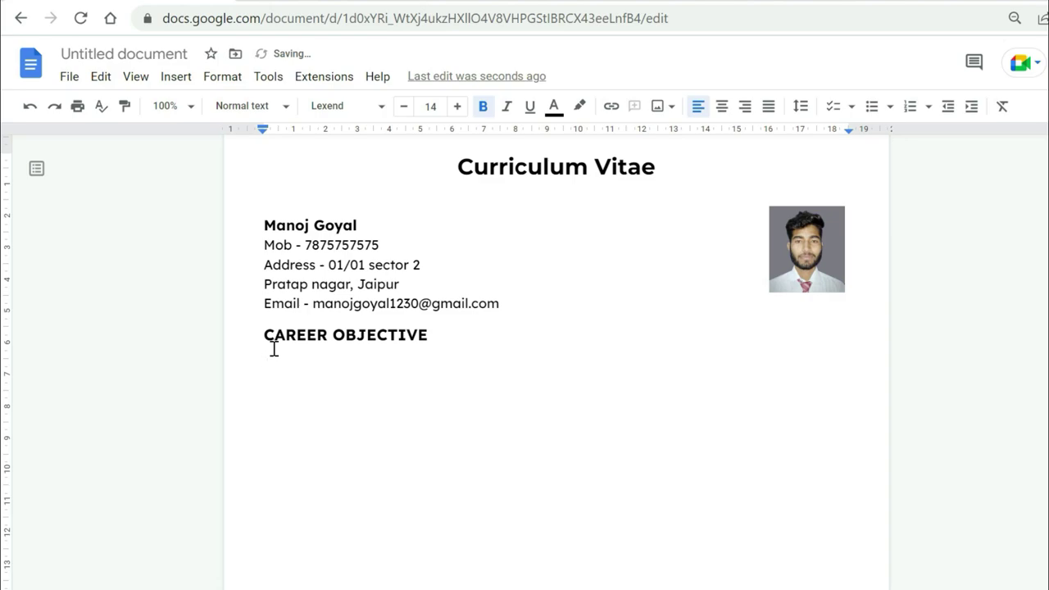
left_click(800, 109)
left_click(850, 256)
left_click(403, 106)
left_click(403, 107)
left_click(482, 106)
type("To")
type(" secure a challenging p")
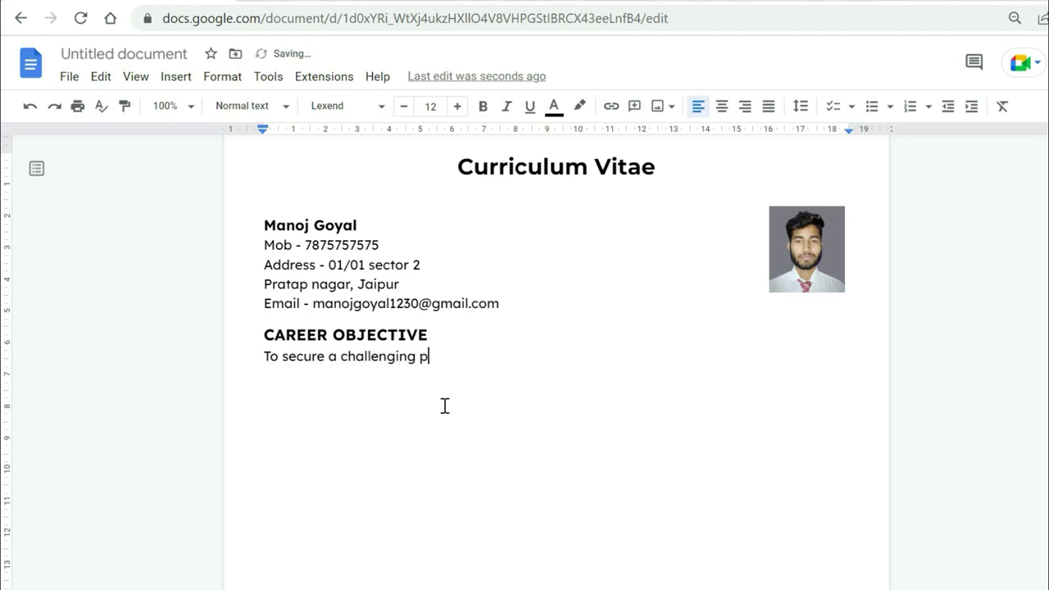
type("osition in a reputable o")
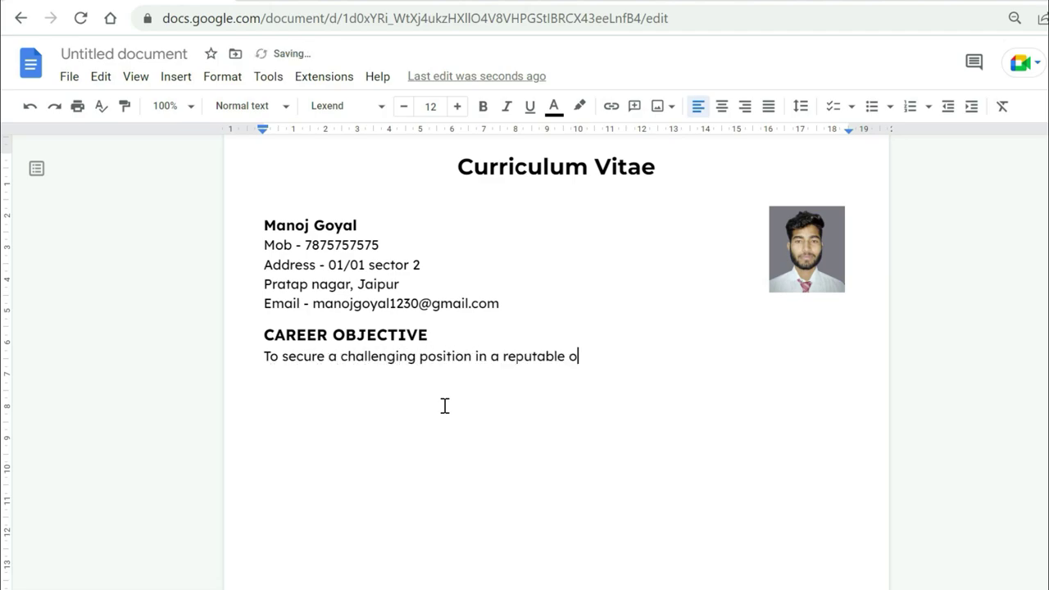
type("ion to ")
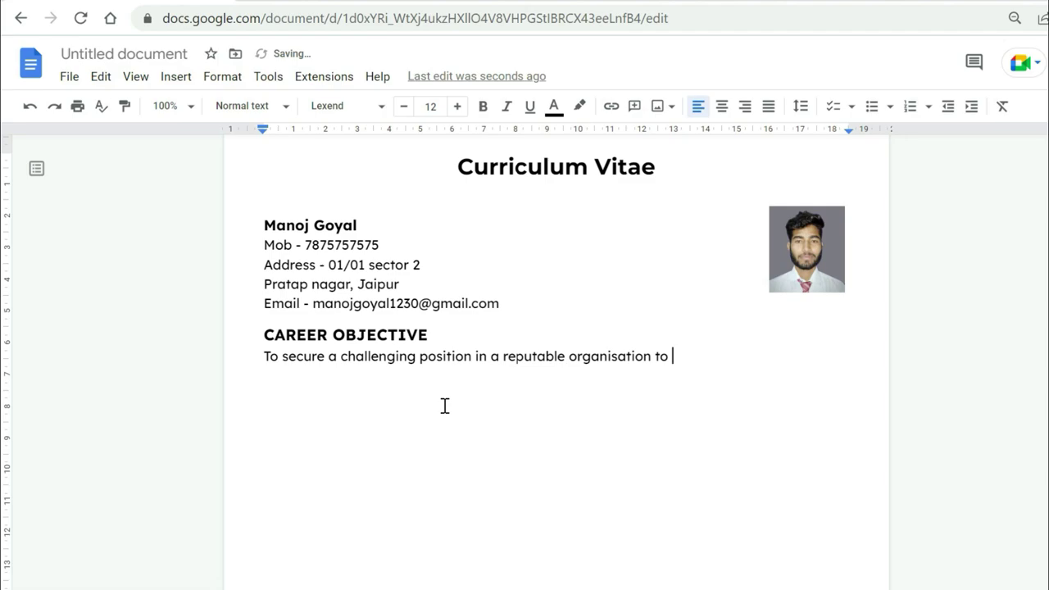
type("and my learnin")
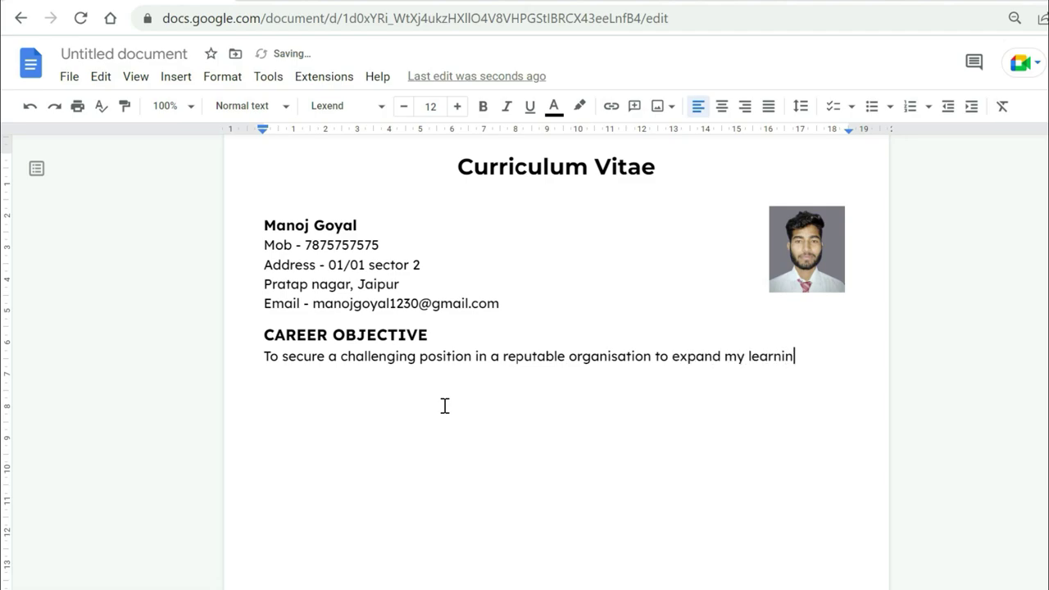
type("owledge and sk")
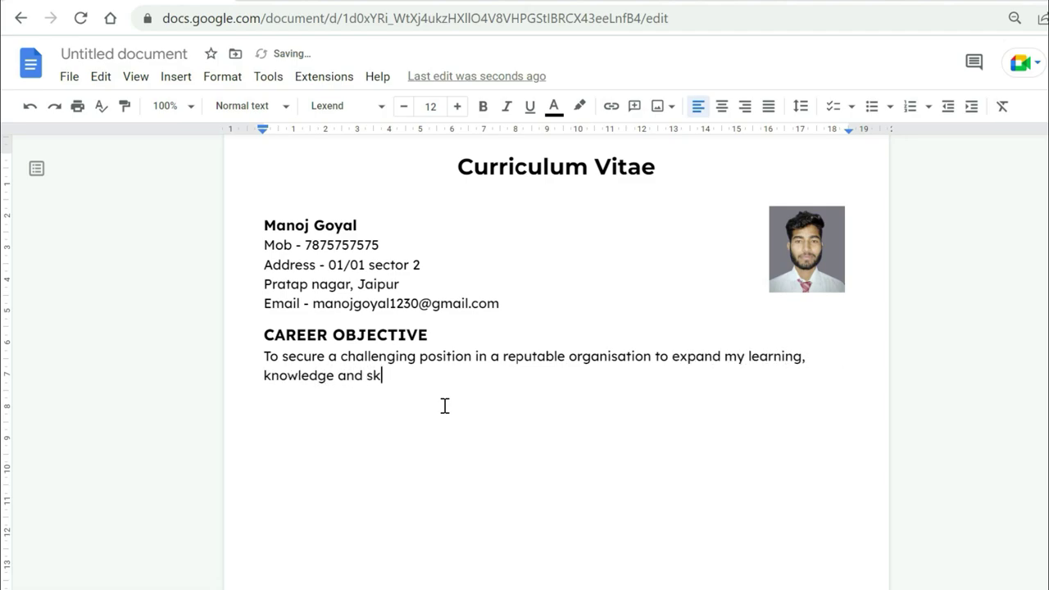
type("ills. secure a responsib")
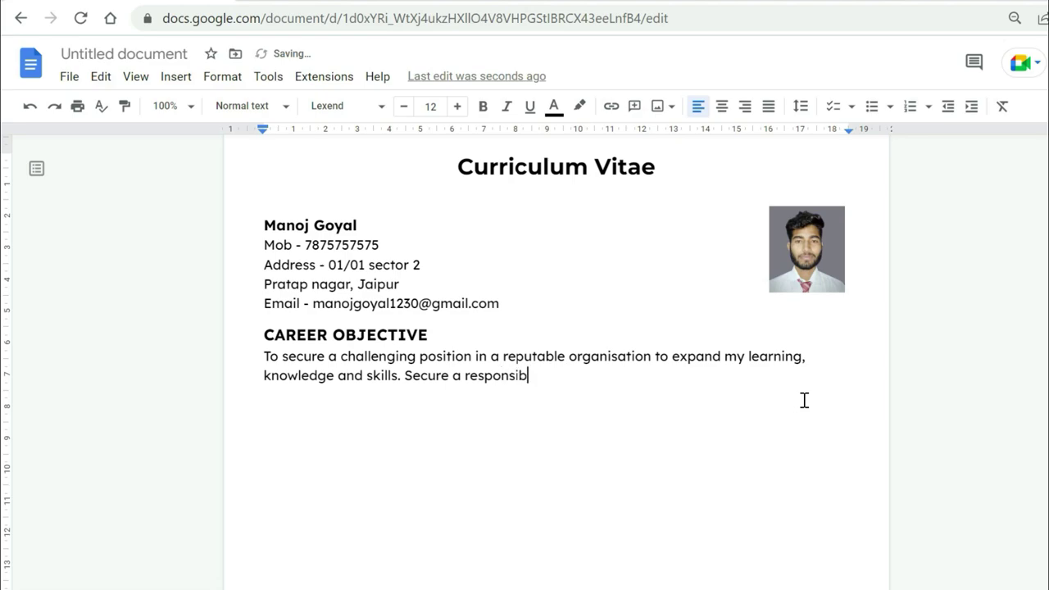
type("le career opportunity t")
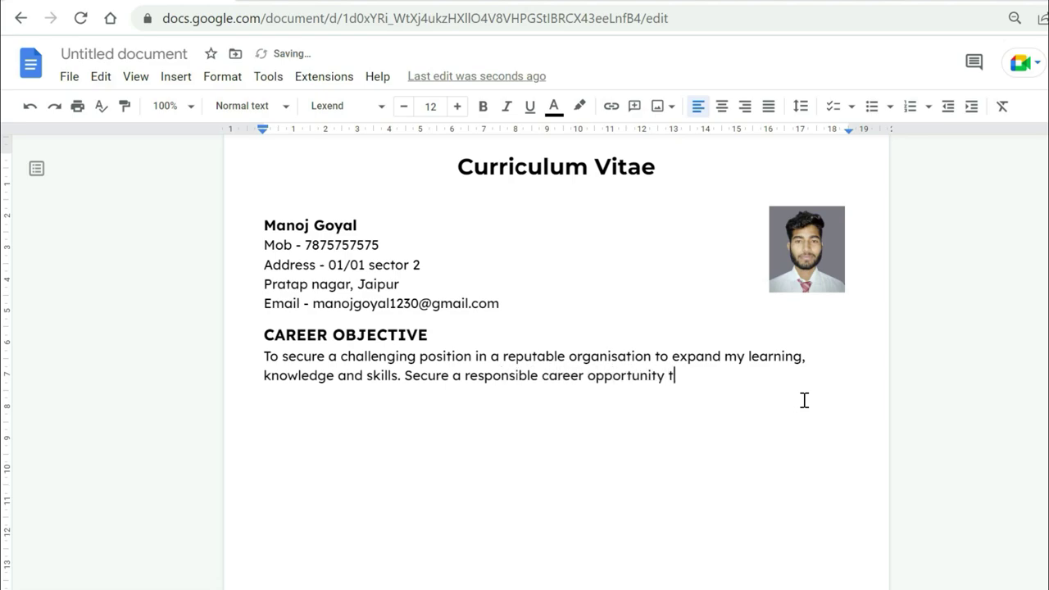
type("o fully utilise")
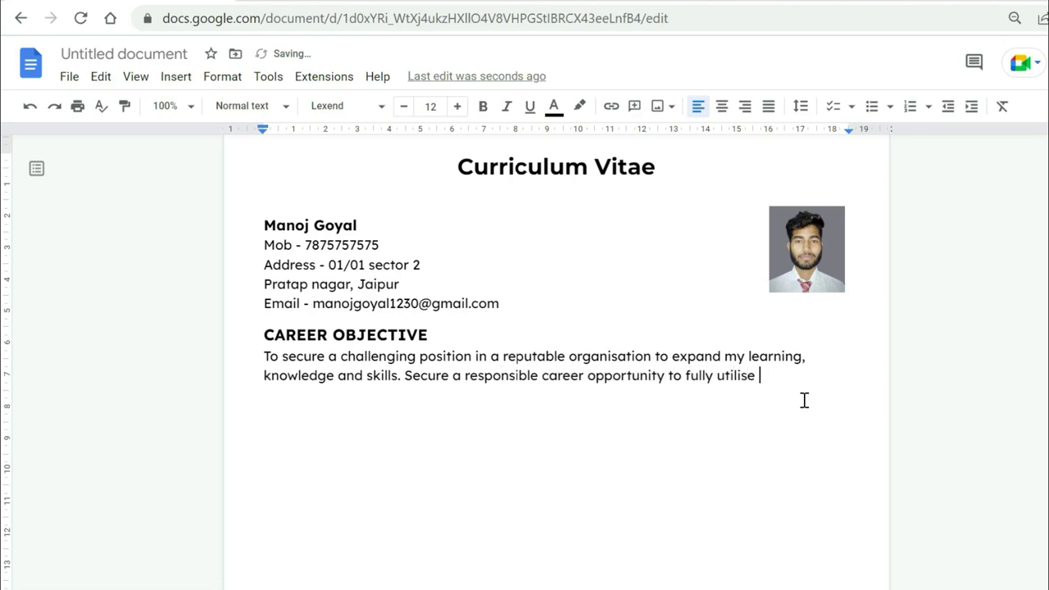
type("training and skills, while making a significant contribution to the success of the company.")
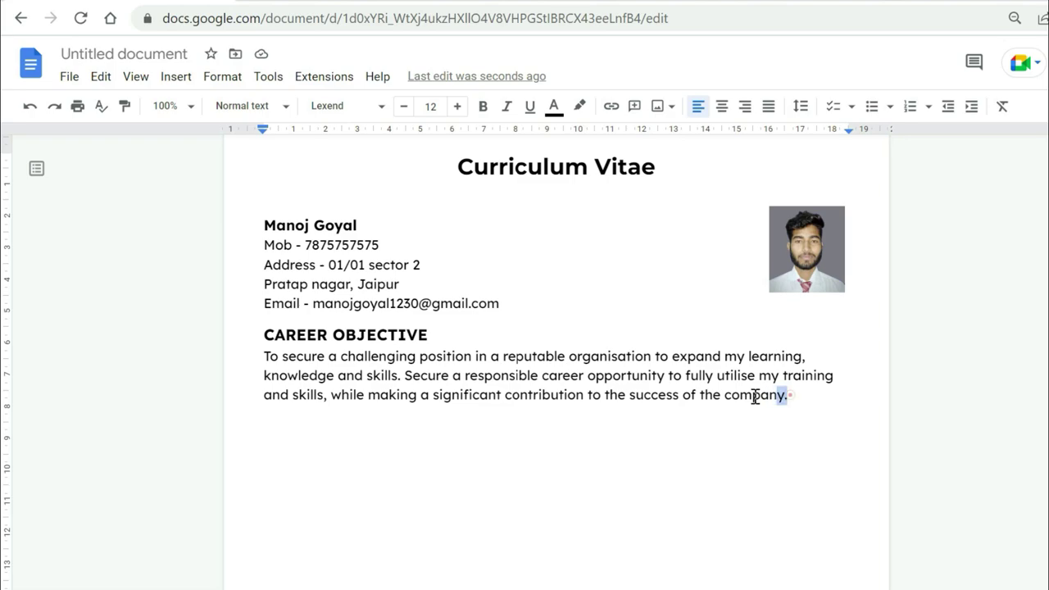
Step: Justify the career objective paragraph
left_click_drag(788, 395, 260, 362)
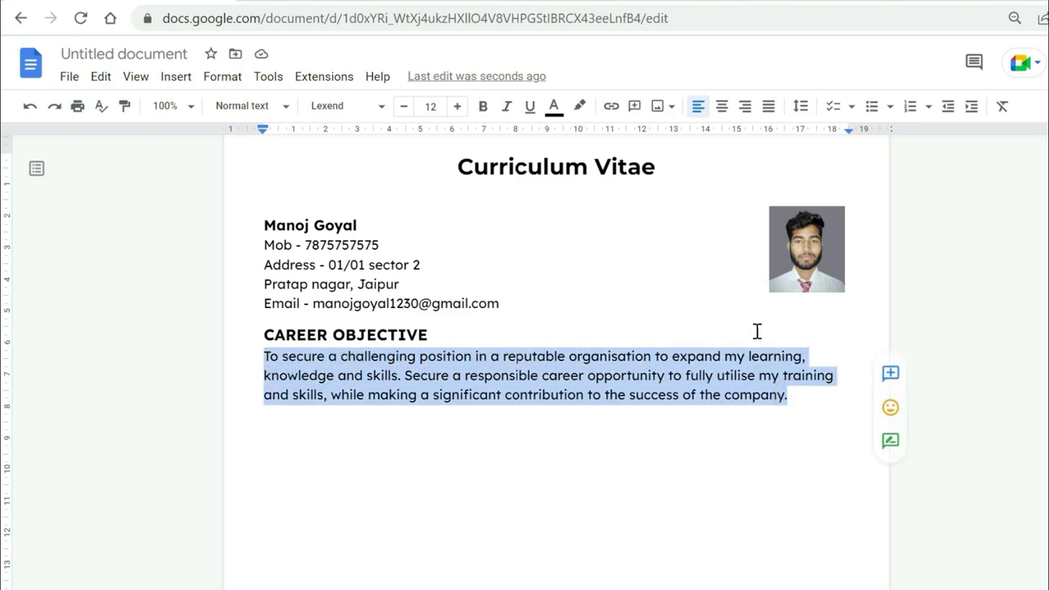
left_click(768, 106)
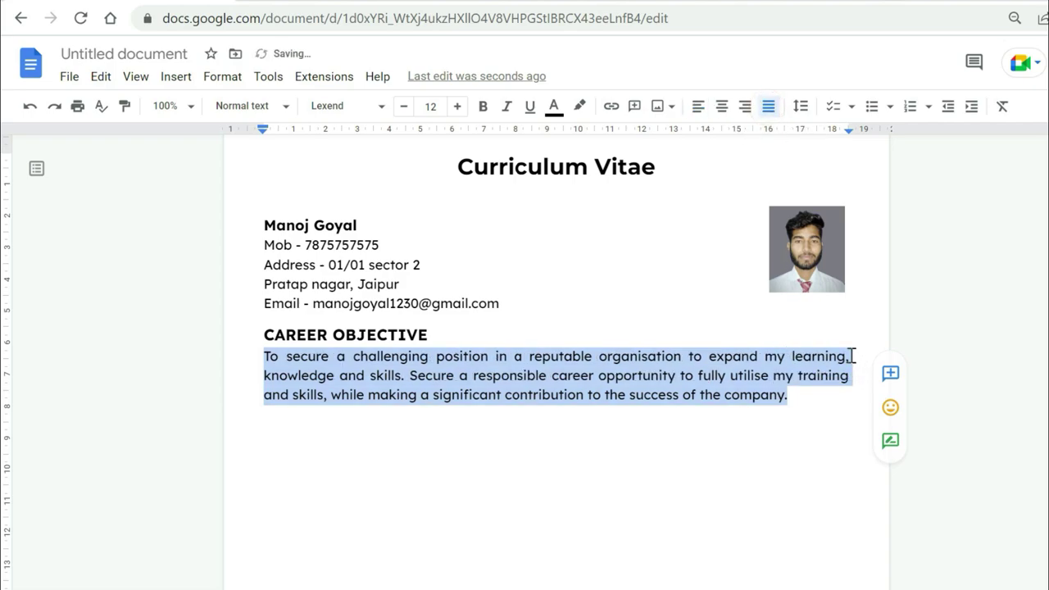
left_click(806, 401)
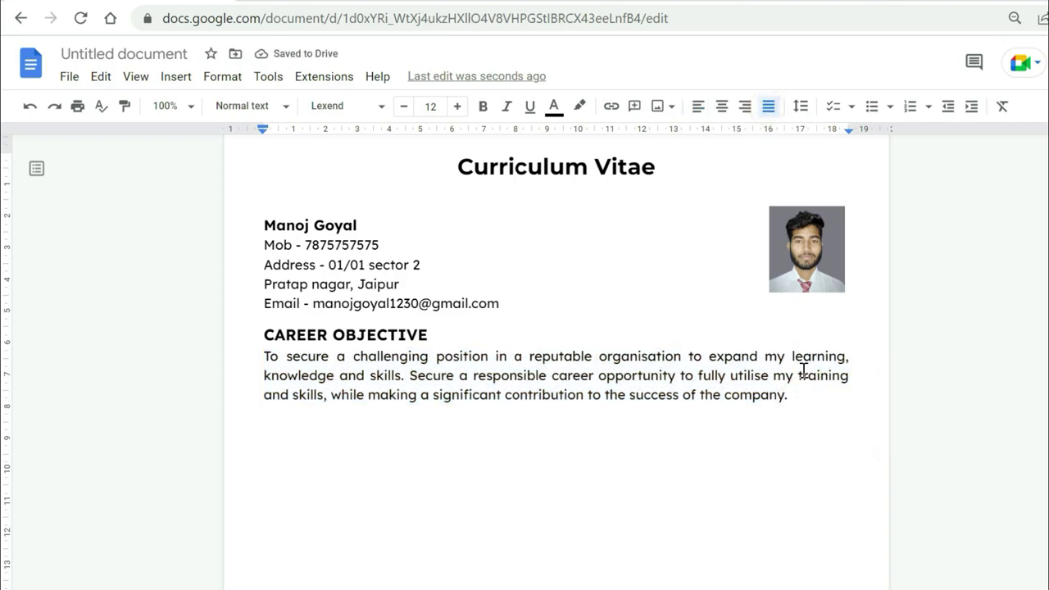
Step: Add a bold 14 pt QUALIFICATION heading with extra space before it
key("Return")
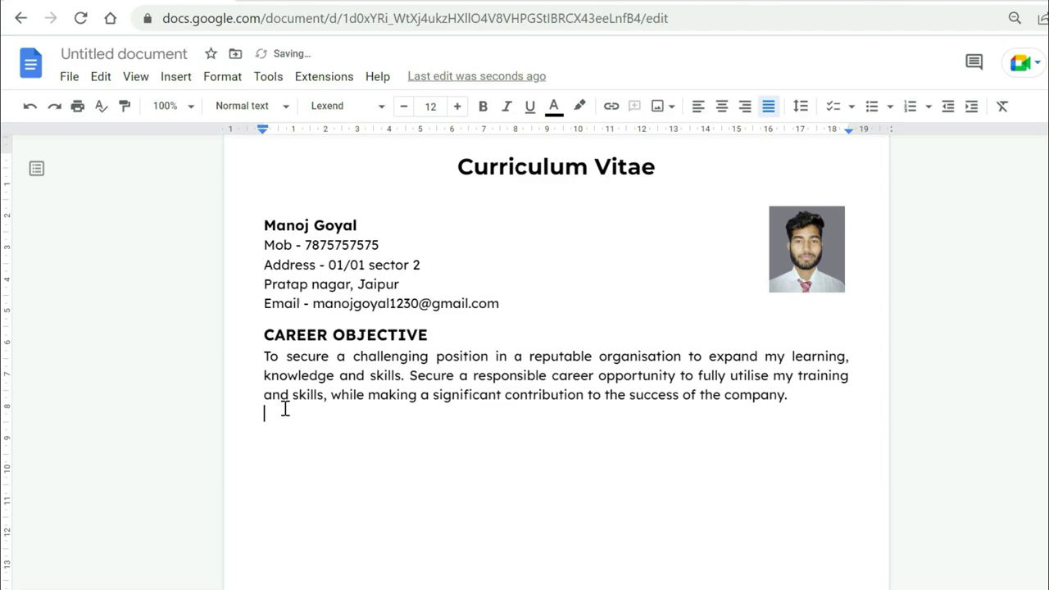
left_click(801, 106)
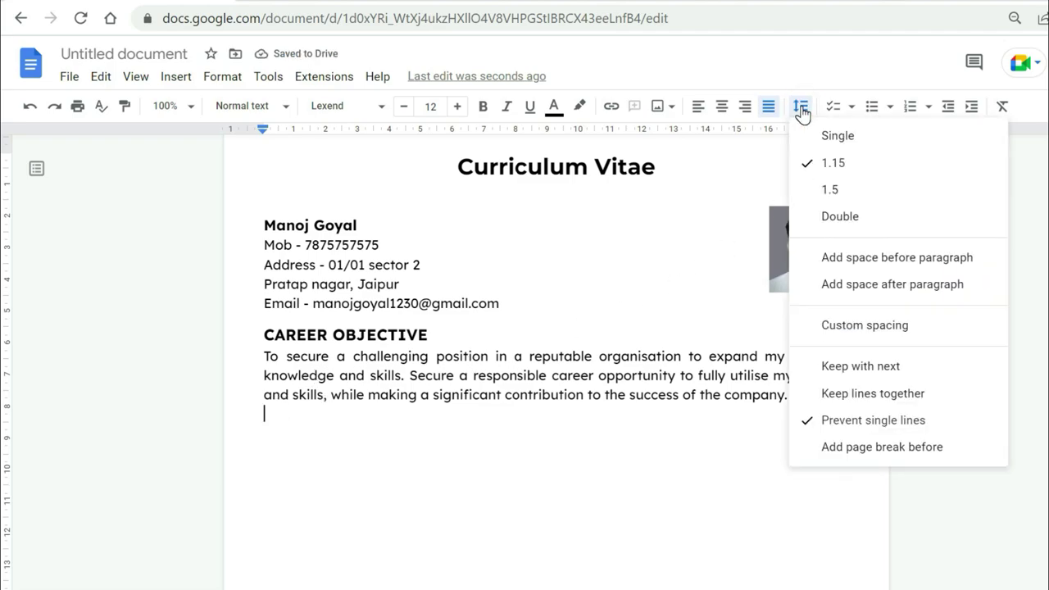
left_click(857, 259)
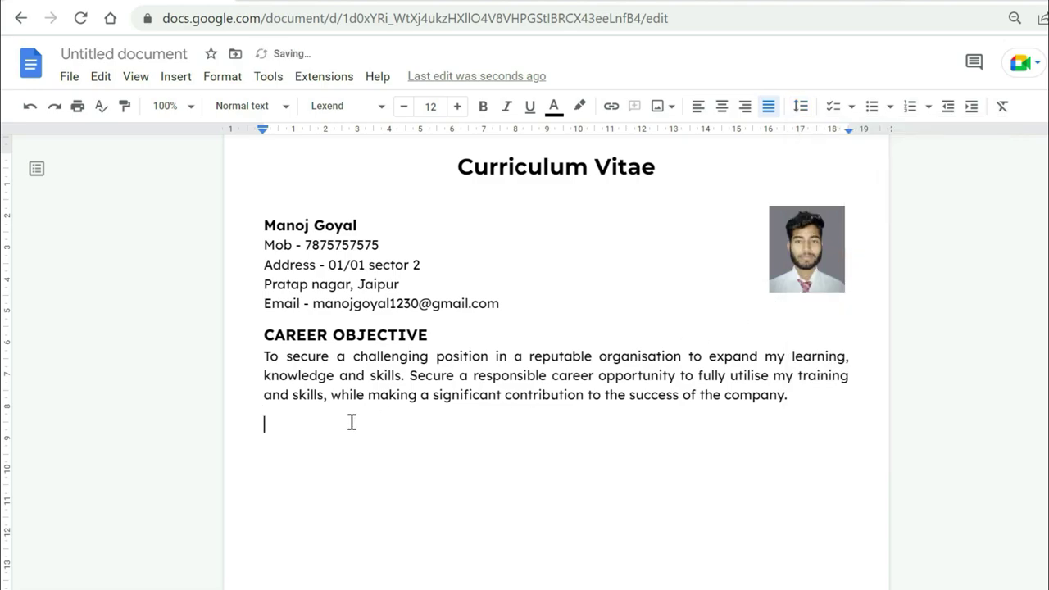
type("QUALIFICATION")
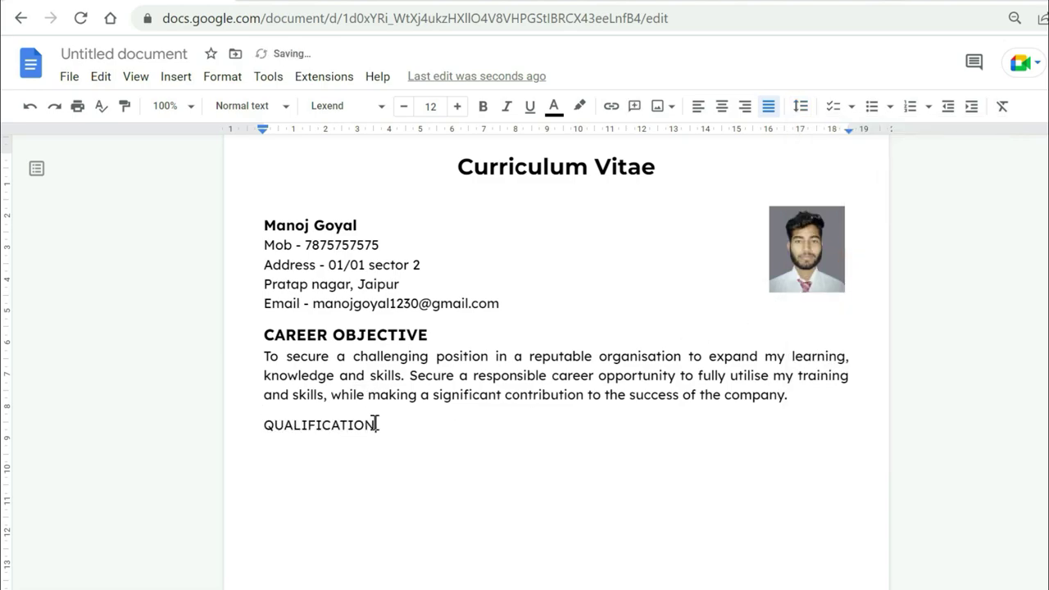
left_click_drag(376, 424, 264, 426)
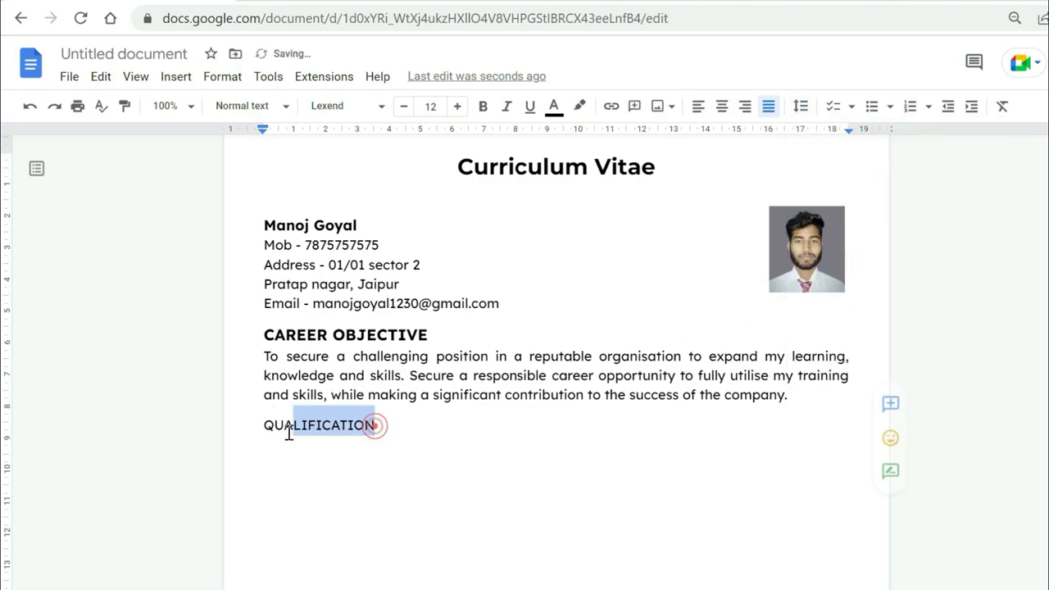
left_click(483, 106)
left_click(457, 107)
left_click(457, 106)
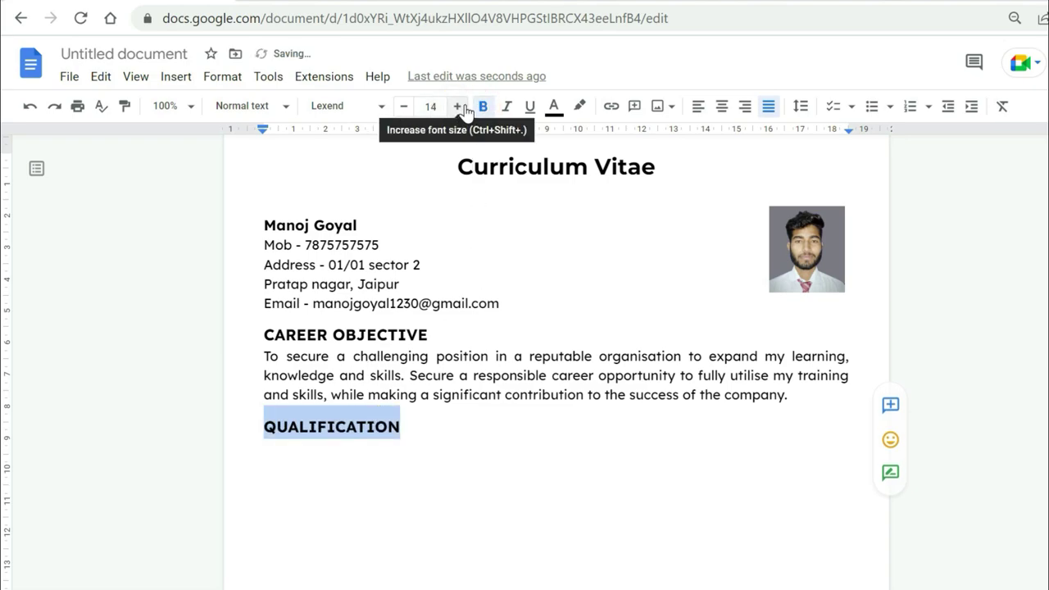
left_click(403, 427)
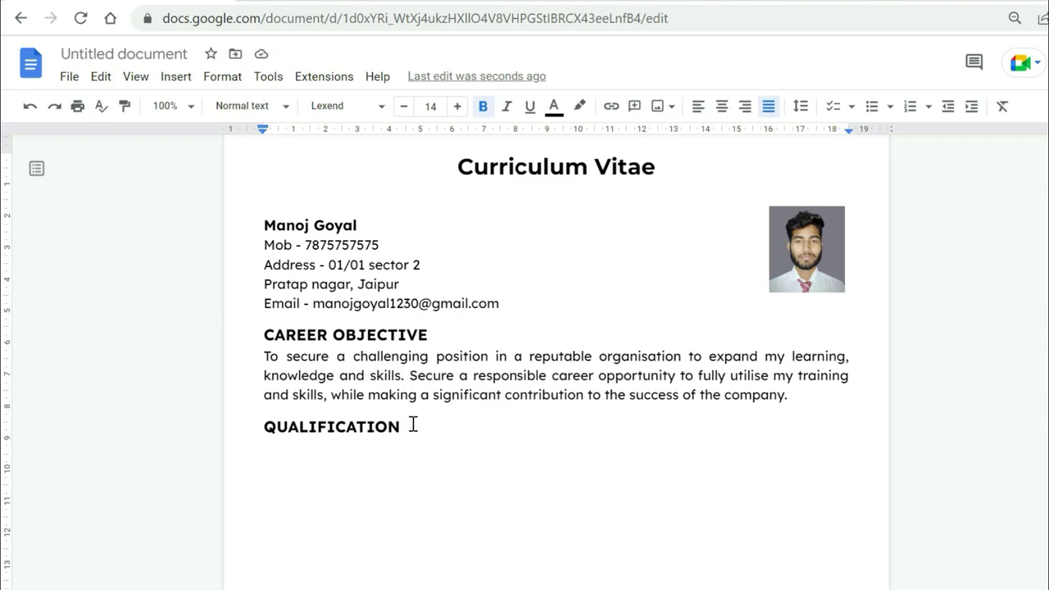
Step: Insert a 3x3 table and fill the first row: 10th passed, 2015, Ajmer board
left_click(171, 79)
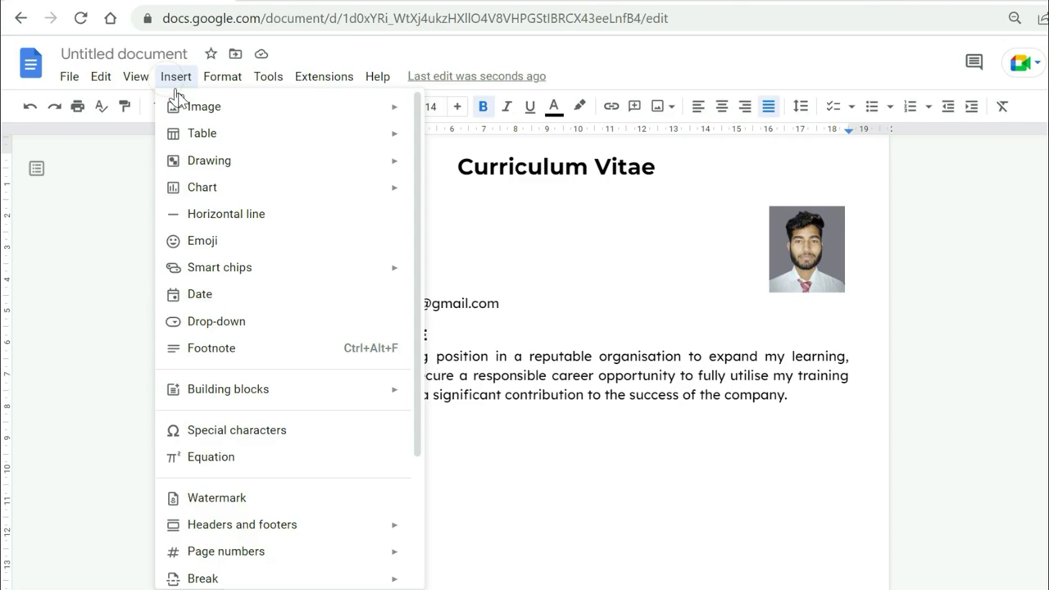
mouse_move(202, 133)
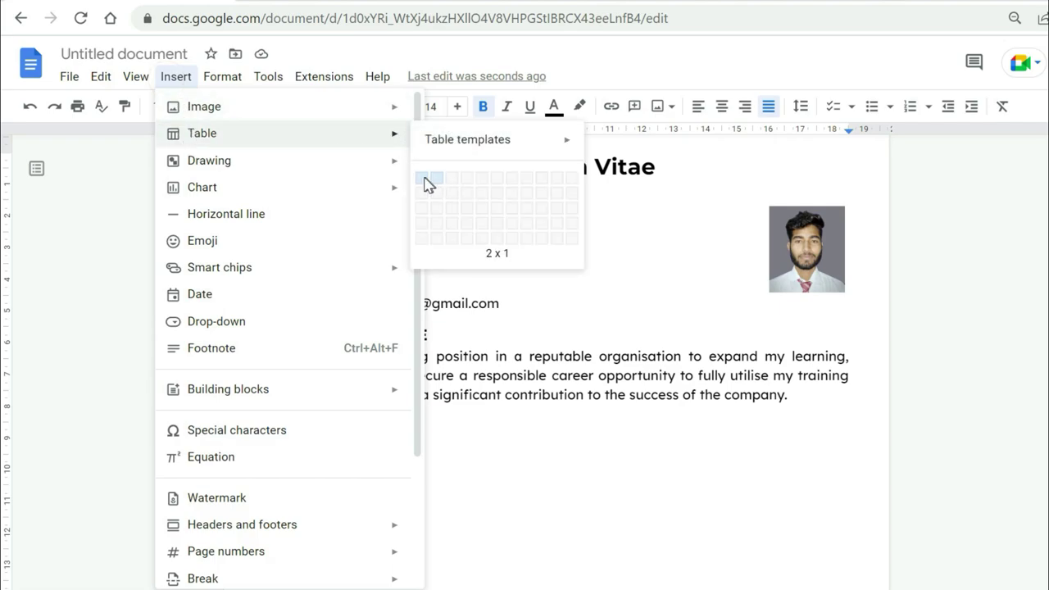
left_click(455, 214)
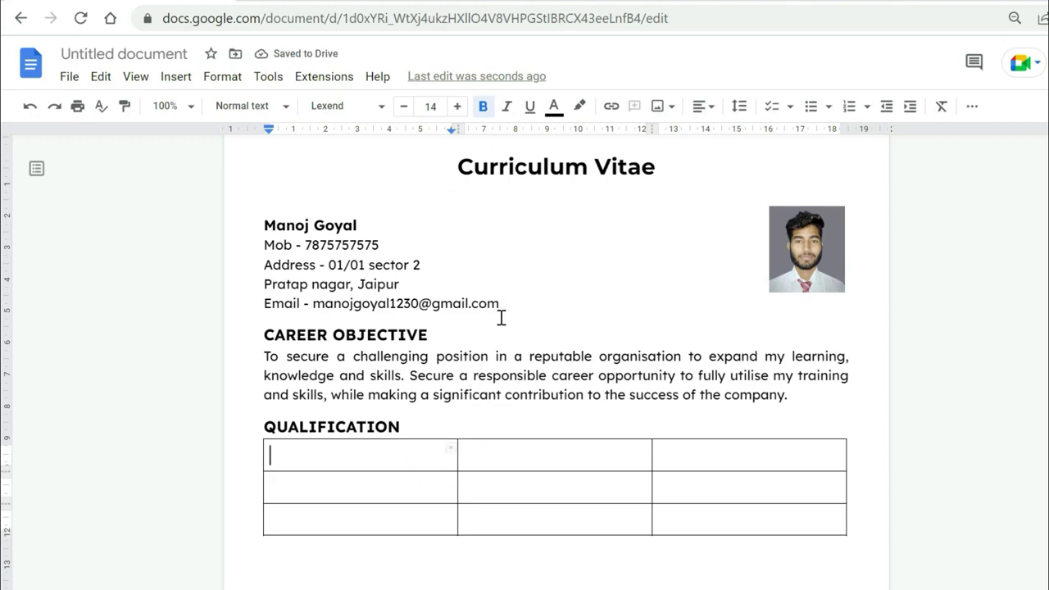
type("10")
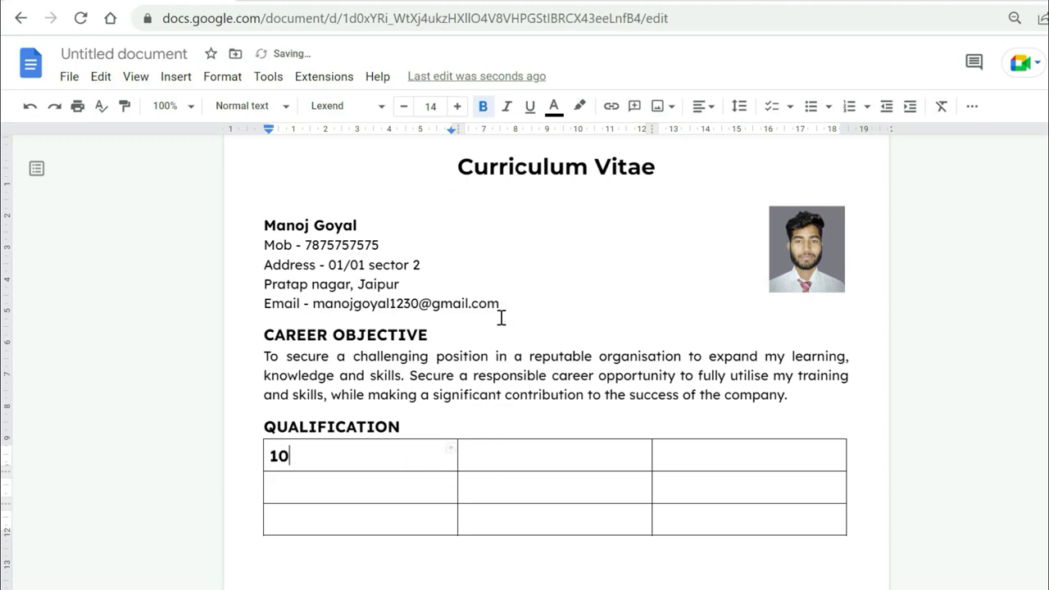
type("th passed")
key("Tab")
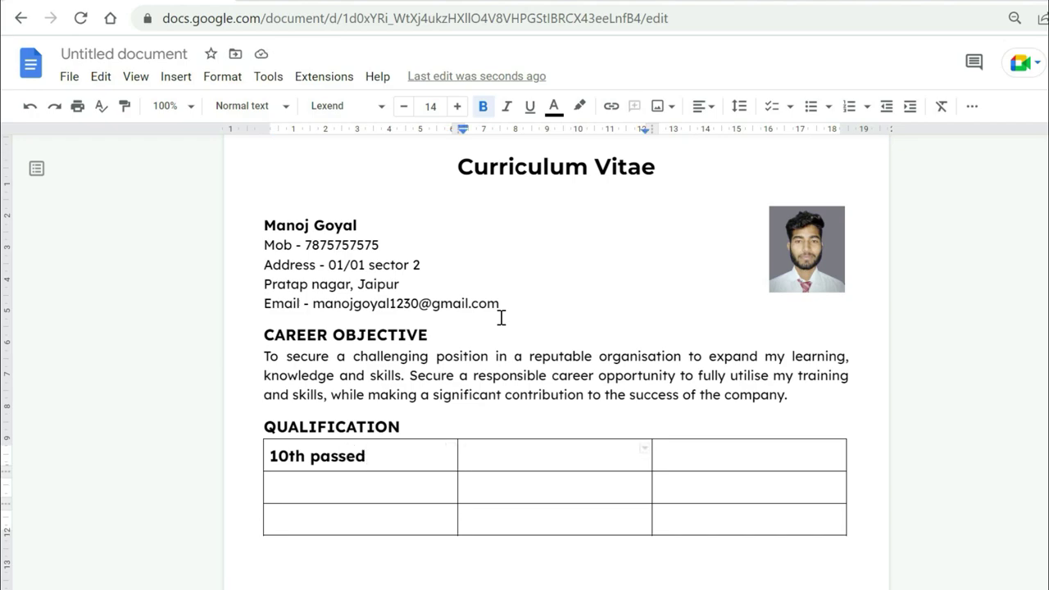
type("2015")
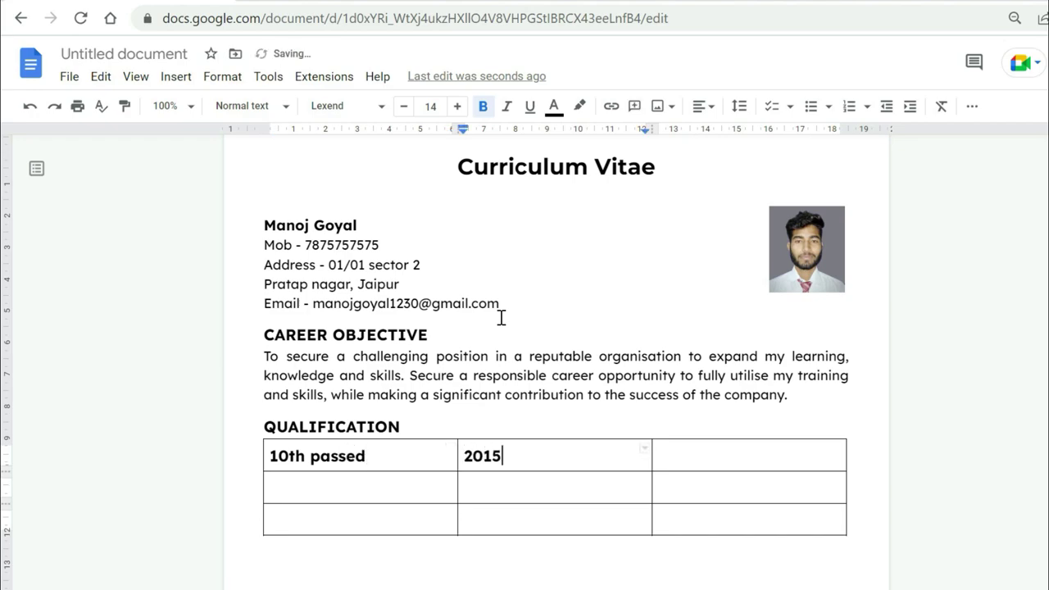
key("Tab")
type("Ajma")
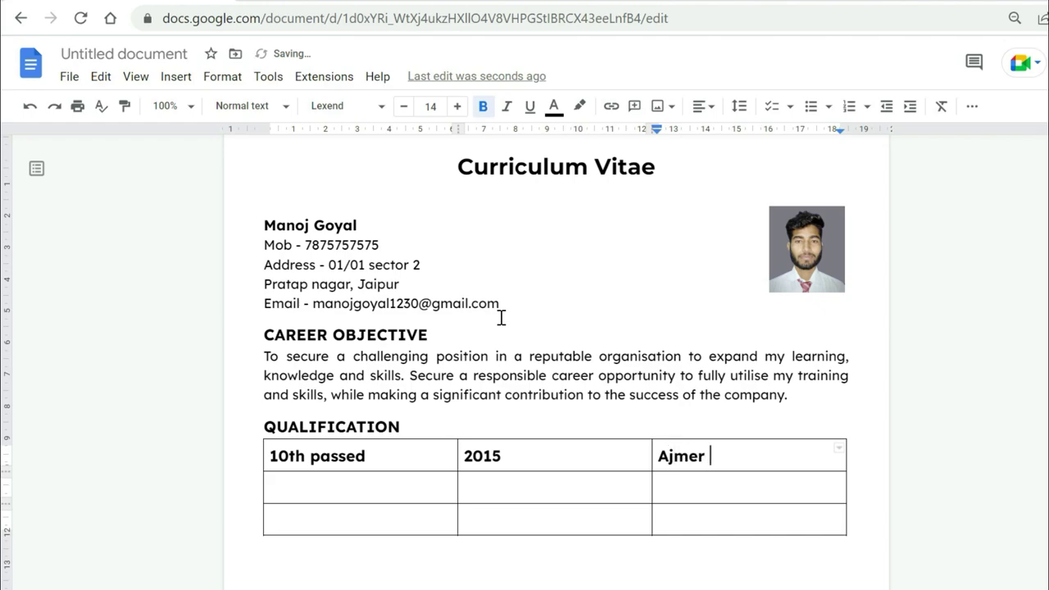
type("oard")
key("Tab")
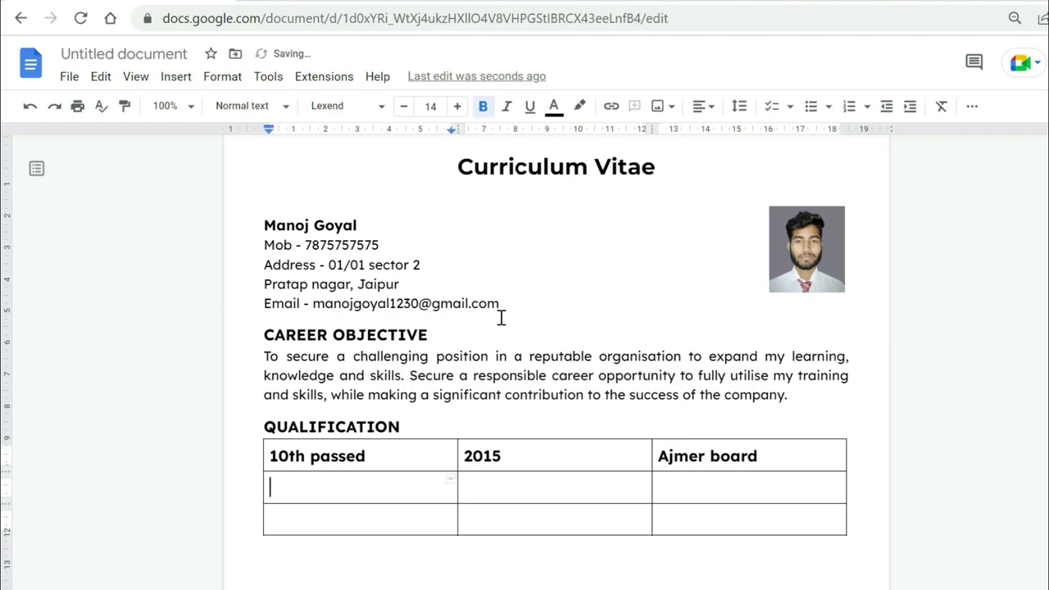
Step: Fill the second row with 12th passed, 2017, Ajmer board
type("12th passed")
key("Tab")
type("201")
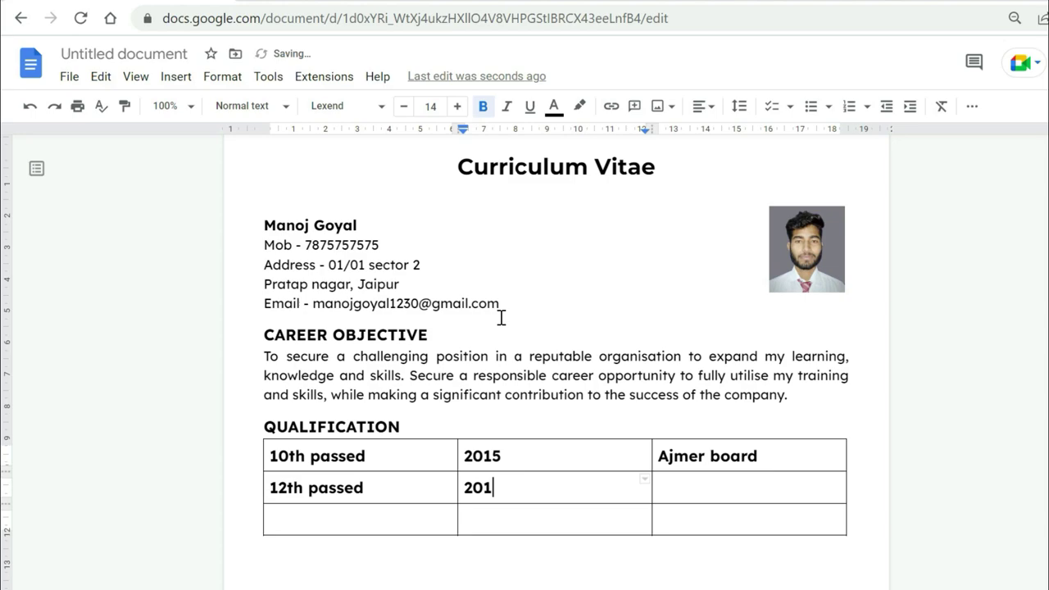
key("BackSpace")
key("BackSpace")
key("BackSpace")
type("2017")
key("Tab")
type("Aj")
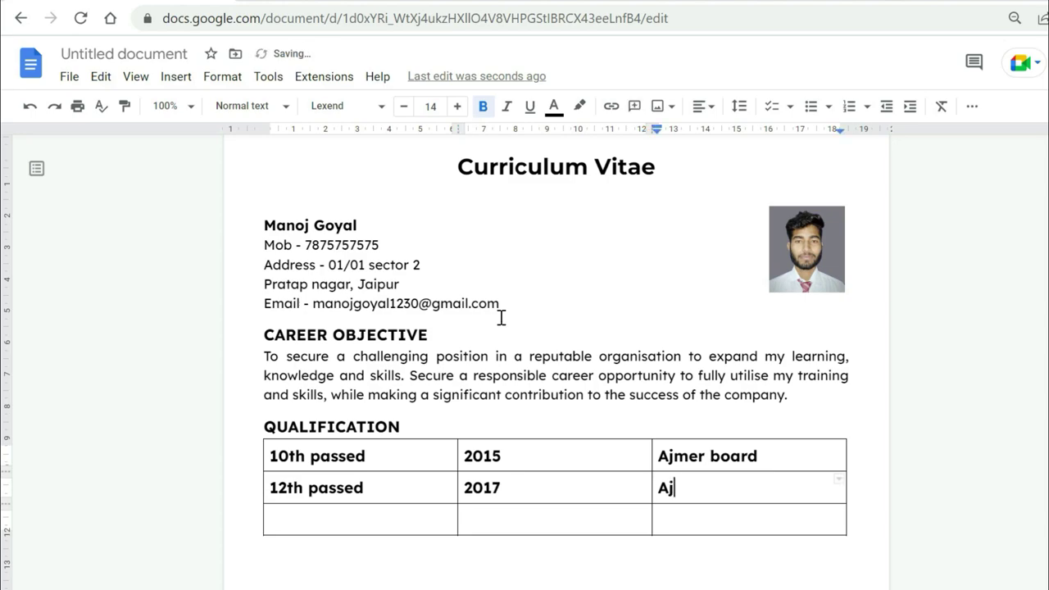
type("mer board")
key("Tab")
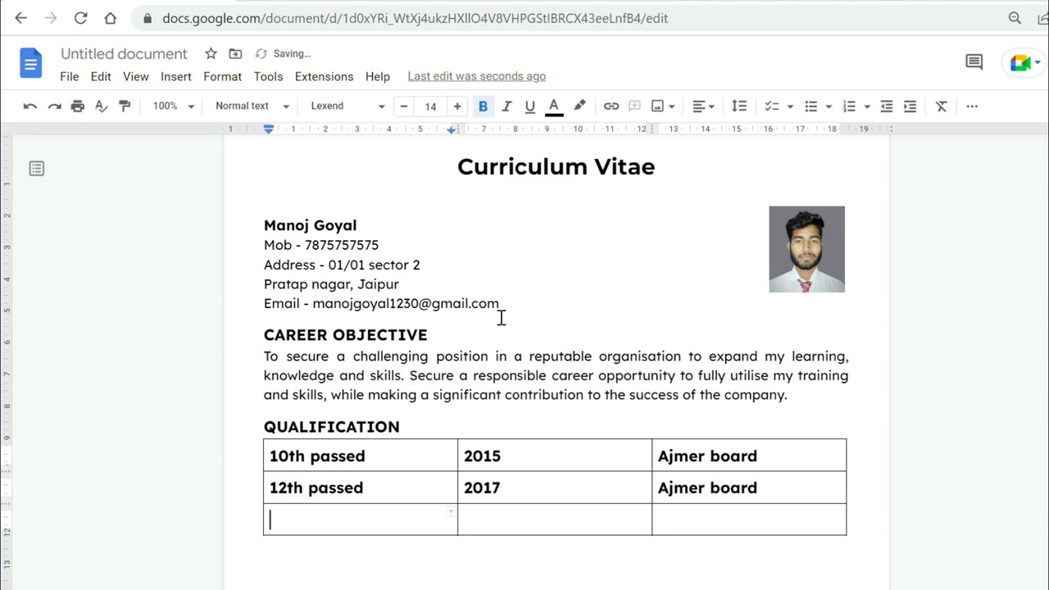
Step: Fill the third row with B.Com, 2020, University of Rajasthan, Jaipur
type("B.Com")
key("Tab")
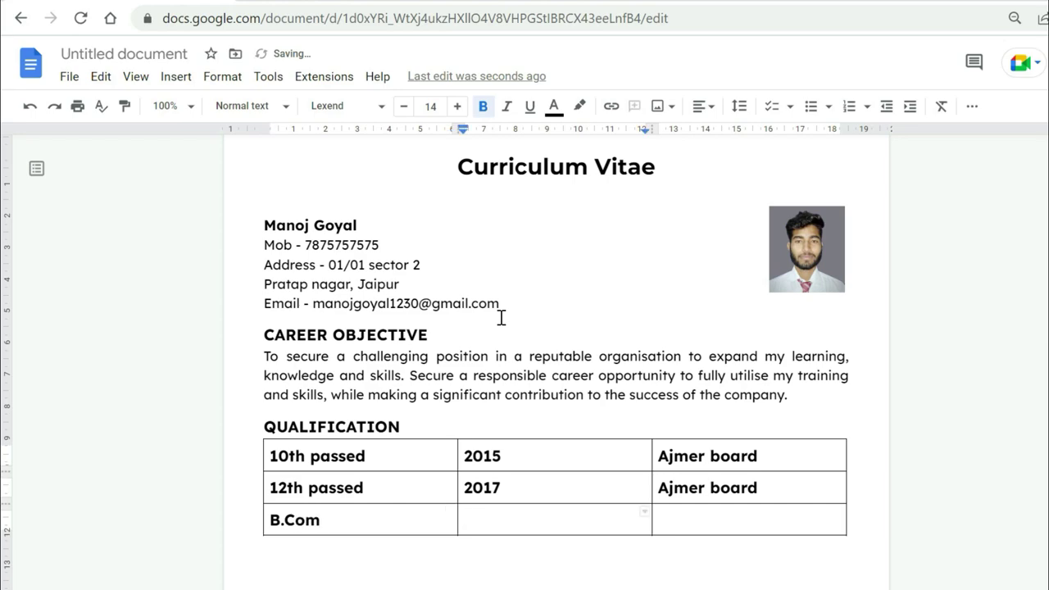
type("2020")
key("Tab")
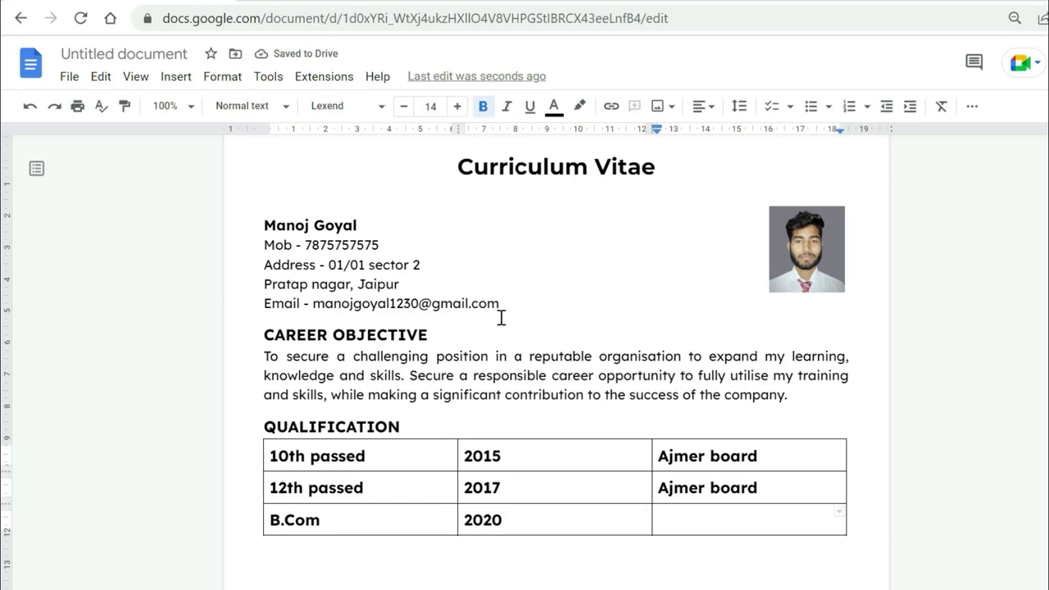
type("University o")
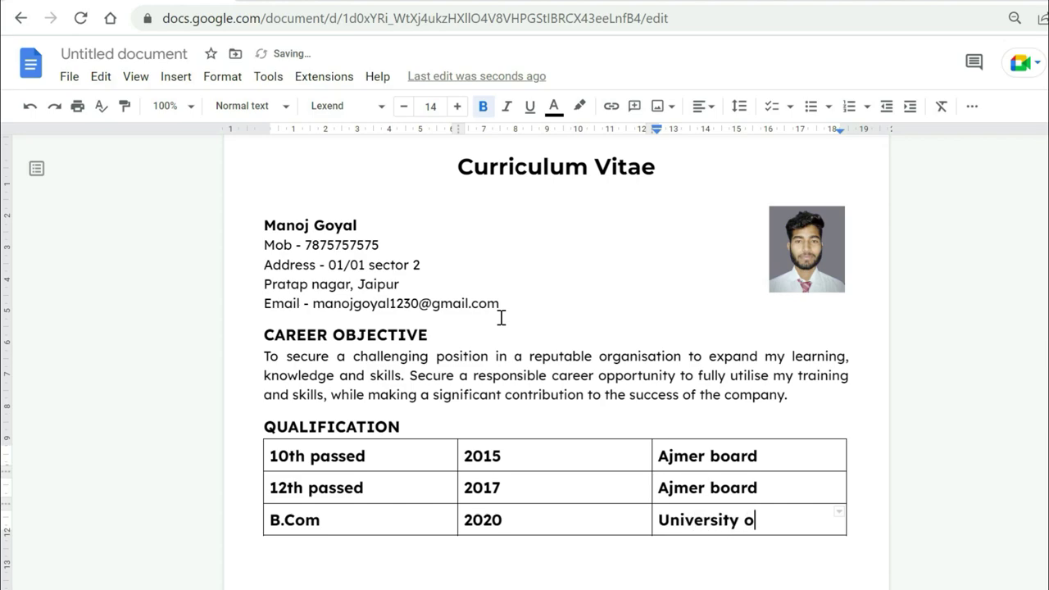
type("f Rajasthan, Ja")
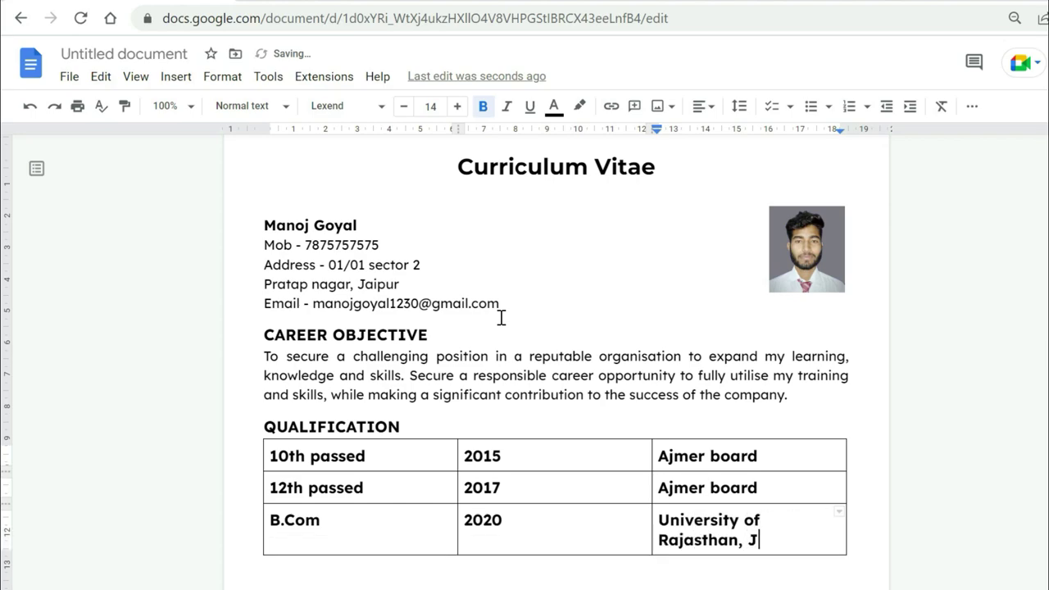
type("ipur")
Step: Shrink all the qualification table text to 12 pt
left_click_drag(802, 541, 302, 455)
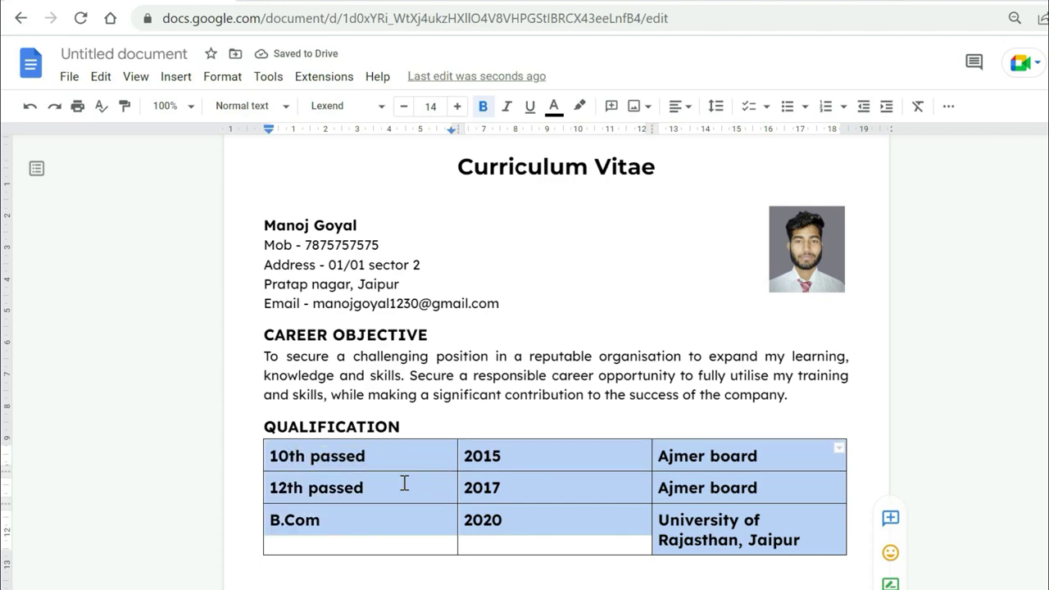
left_click(403, 105)
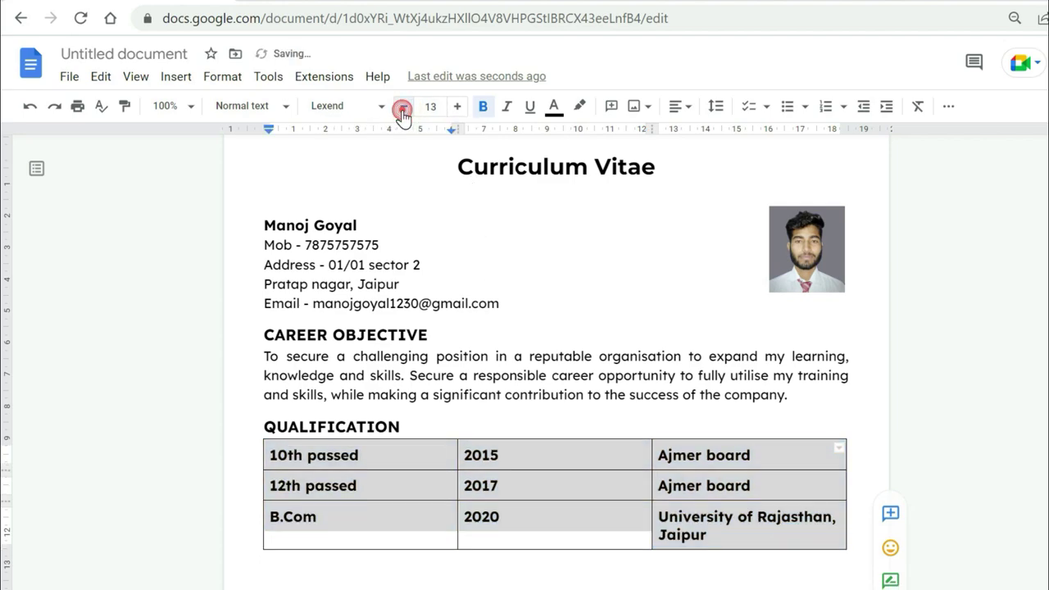
left_click(403, 106)
Step: Widen the third column so 'University of Rajasthan, Jaipur' fits on one line
left_click(761, 508)
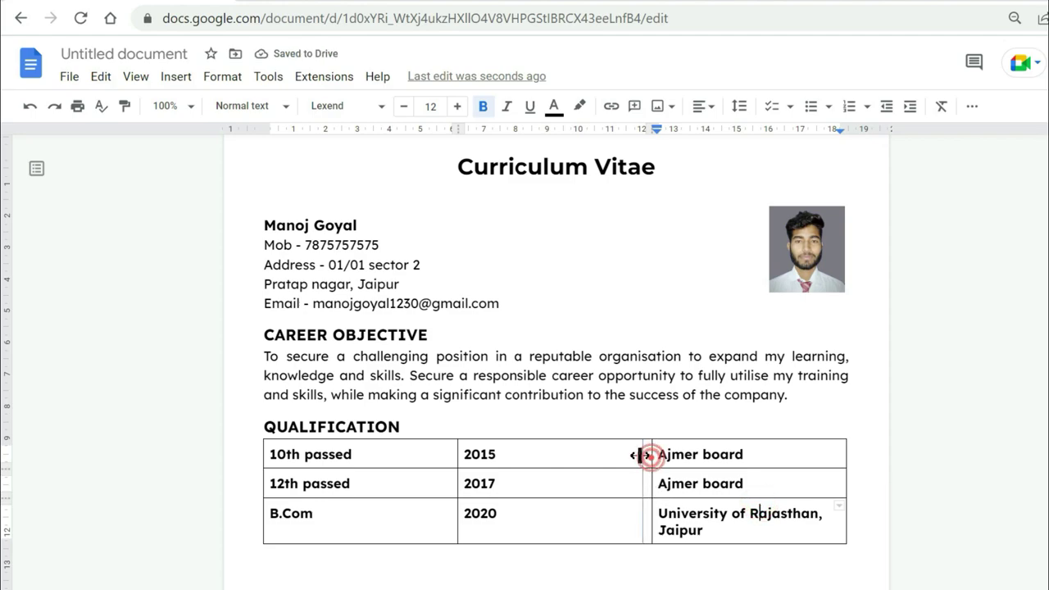
left_click_drag(651, 453, 606, 453)
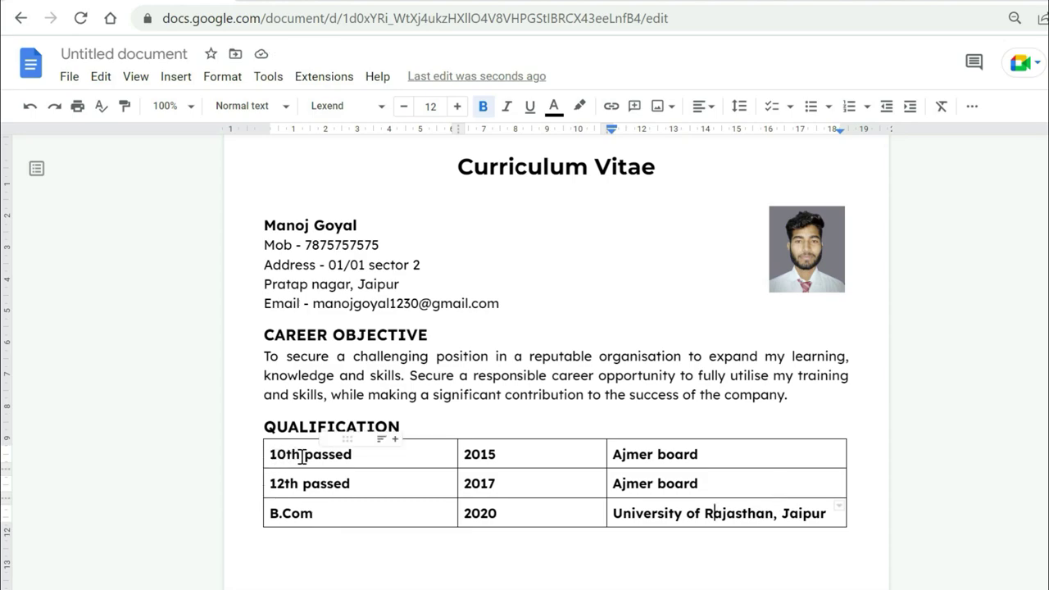
left_click_drag(301, 454, 286, 454)
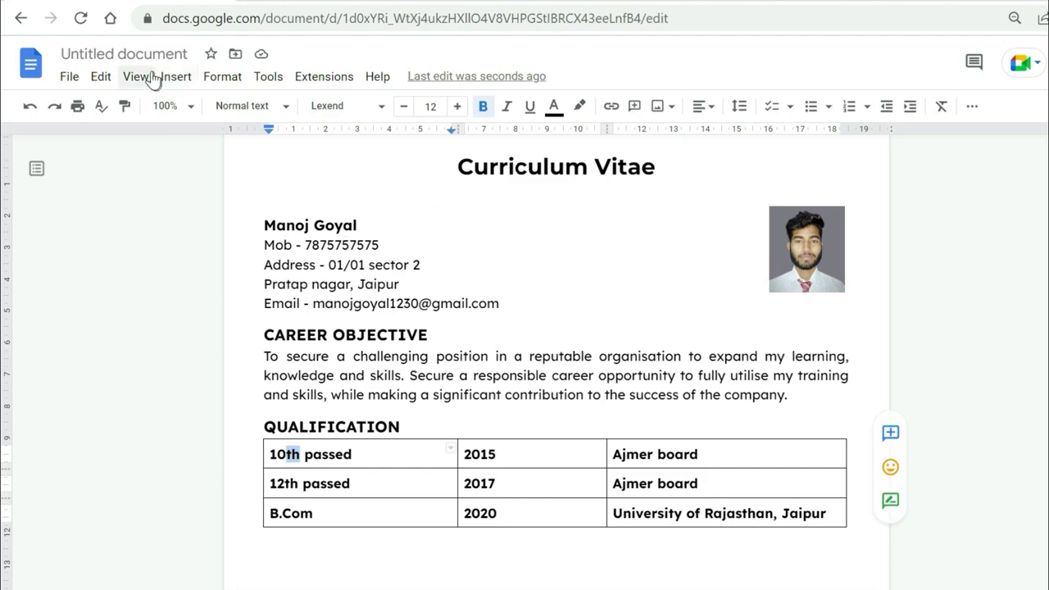
Step: Make the 'th' in both 10th and 12th superscript
left_click(217, 77)
mouse_move(242, 107)
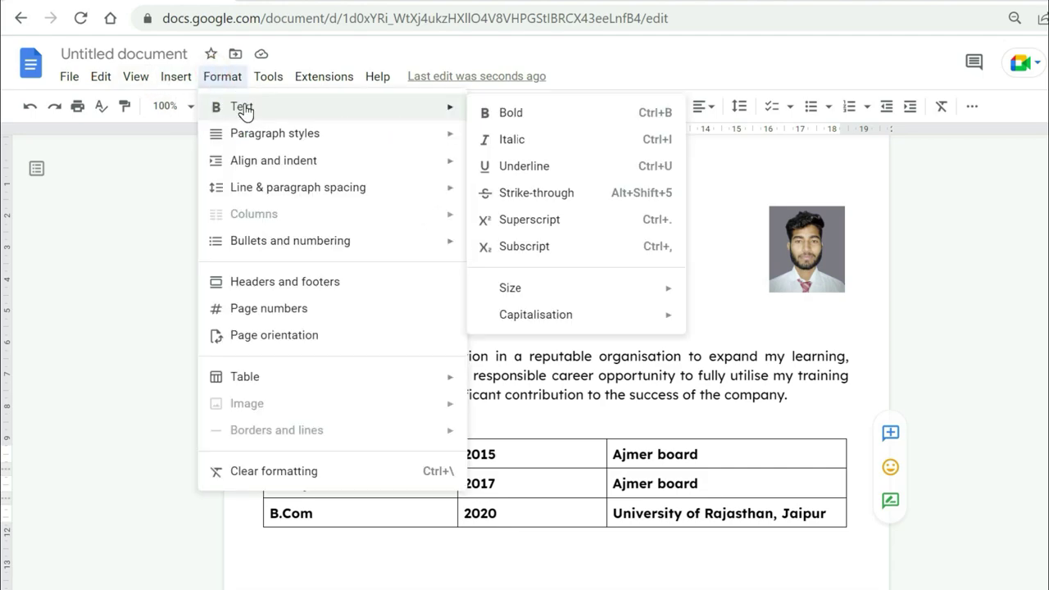
left_click(543, 222)
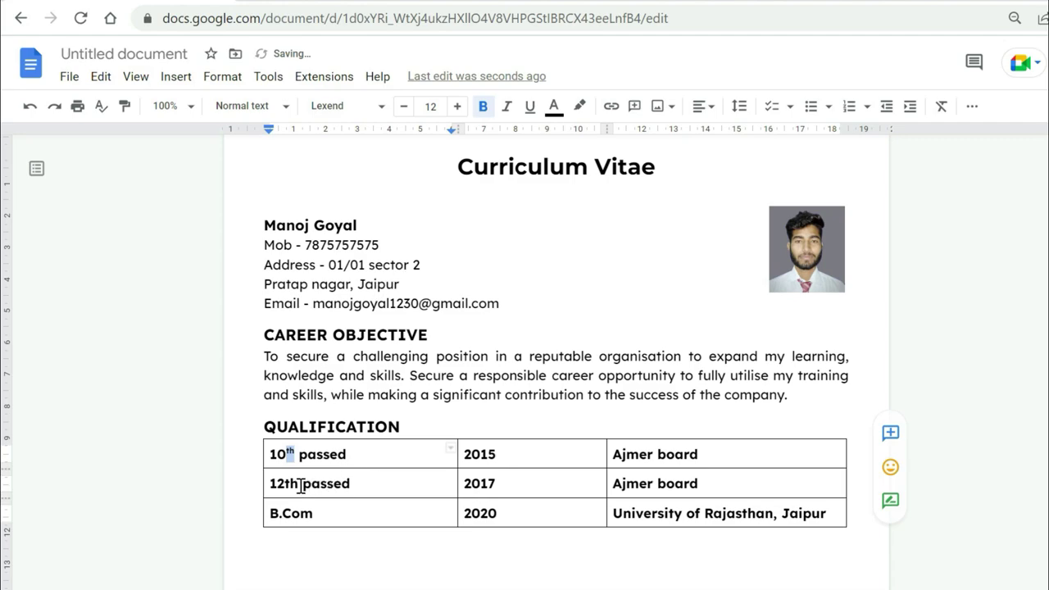
left_click_drag(298, 483, 284, 483)
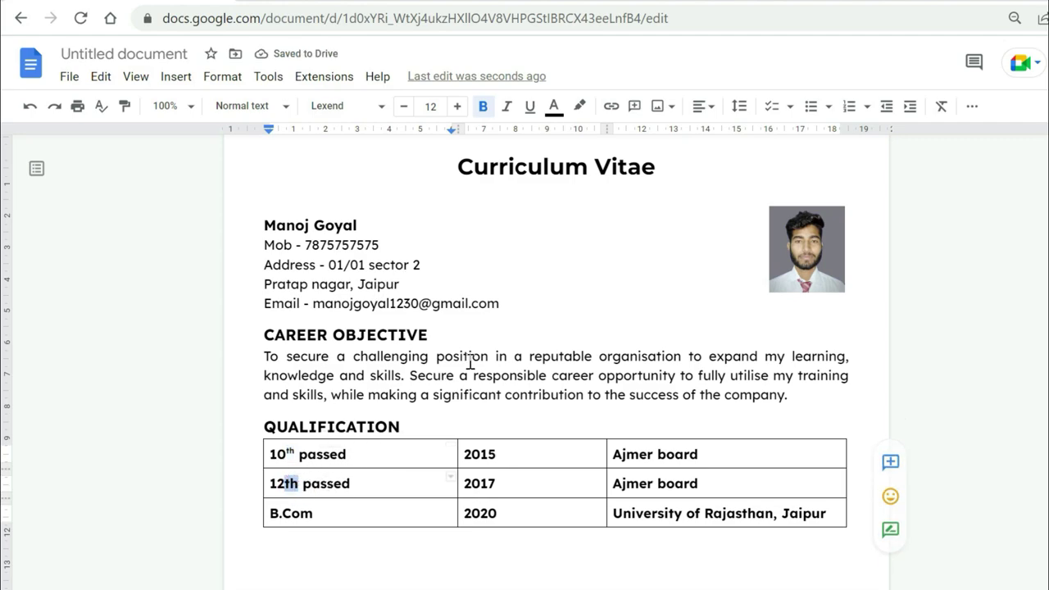
key("ctrl+period")
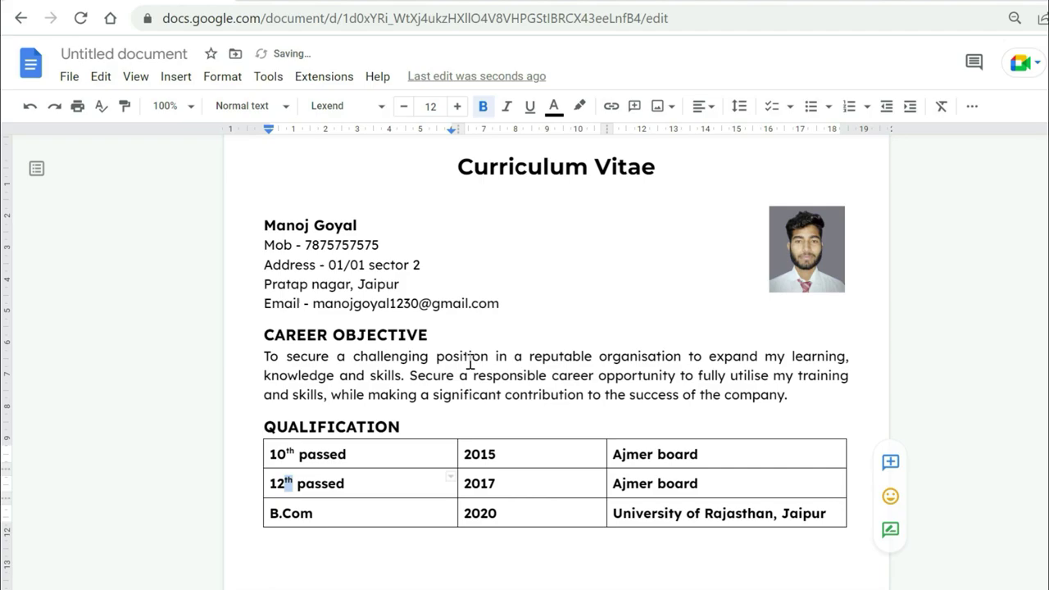
left_click(298, 483)
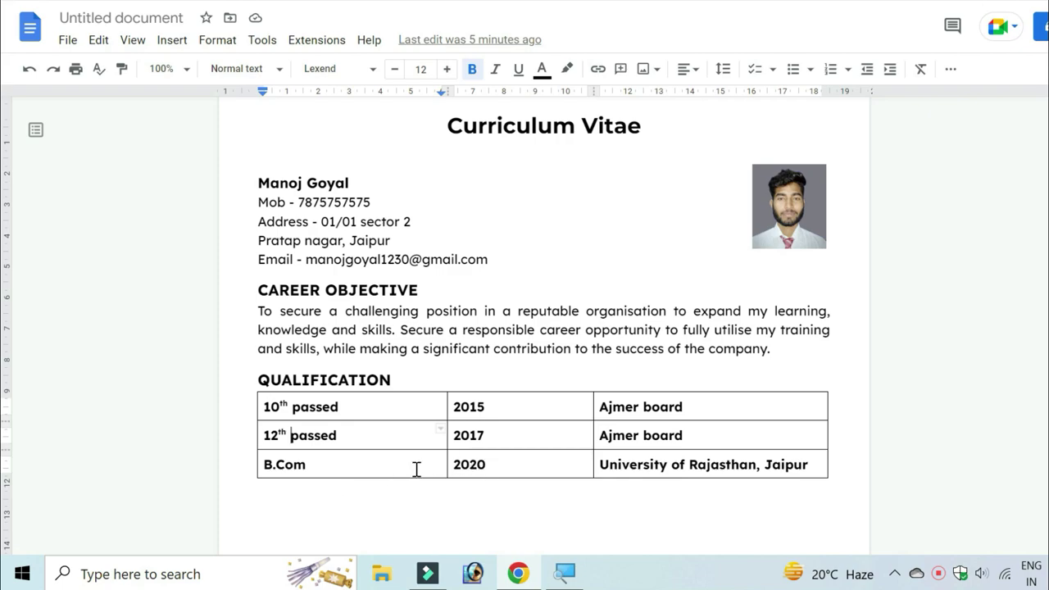
left_click(814, 465)
key("Tab")
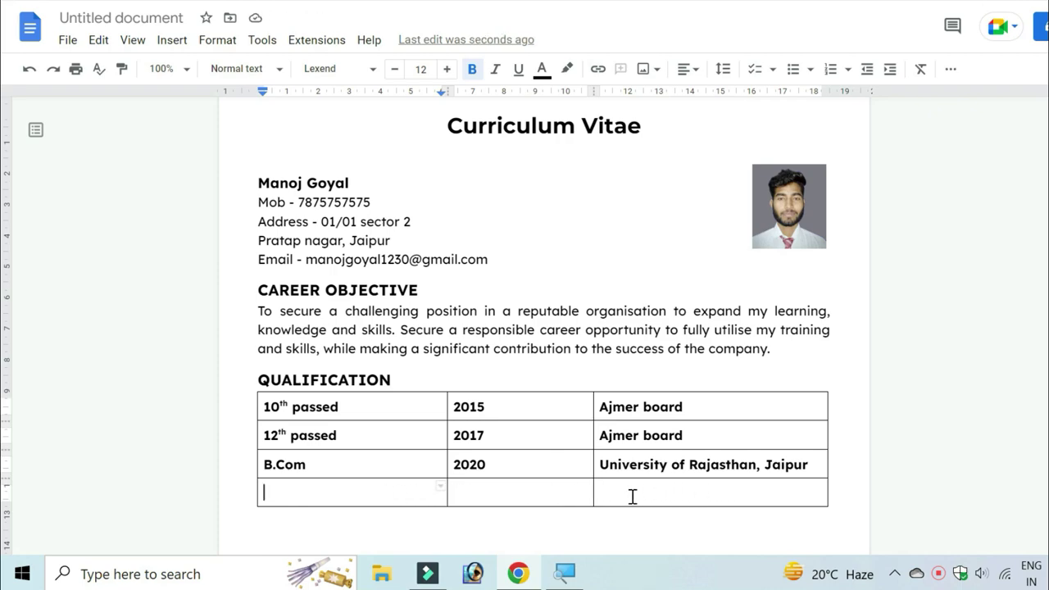
key("ctrl+z")
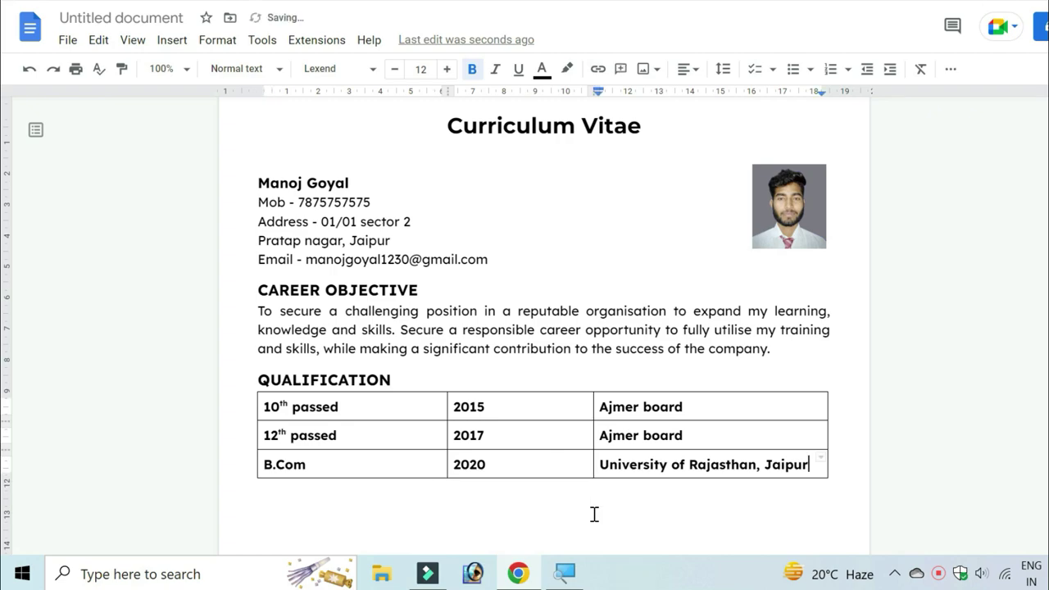
left_click(290, 438)
Step: Add a SKILLS heading below the table, with a plain 12 pt line and no space above it
left_click(267, 496)
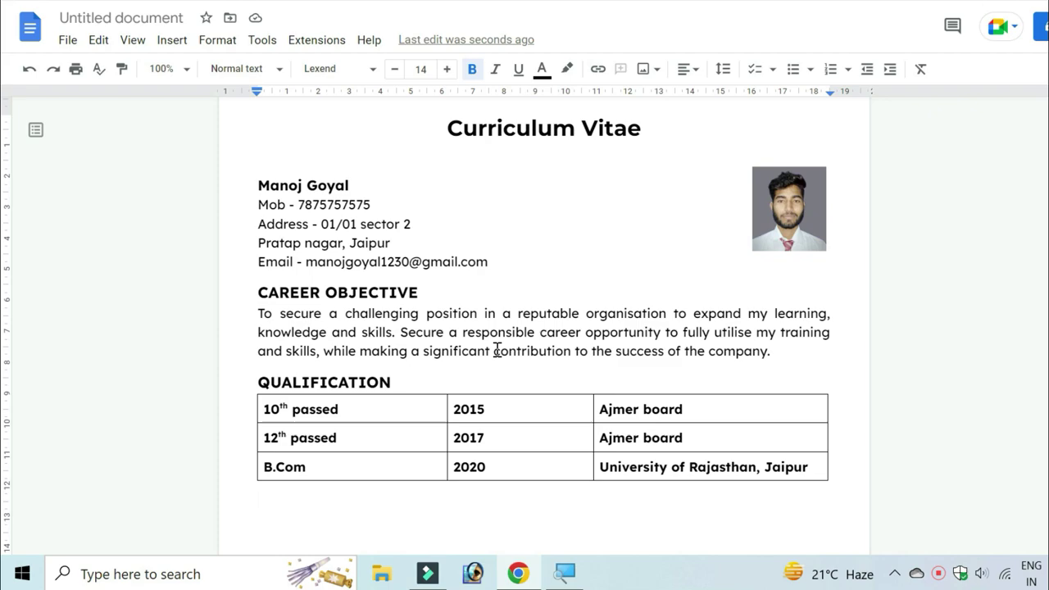
type("SKILLS")
key("Return")
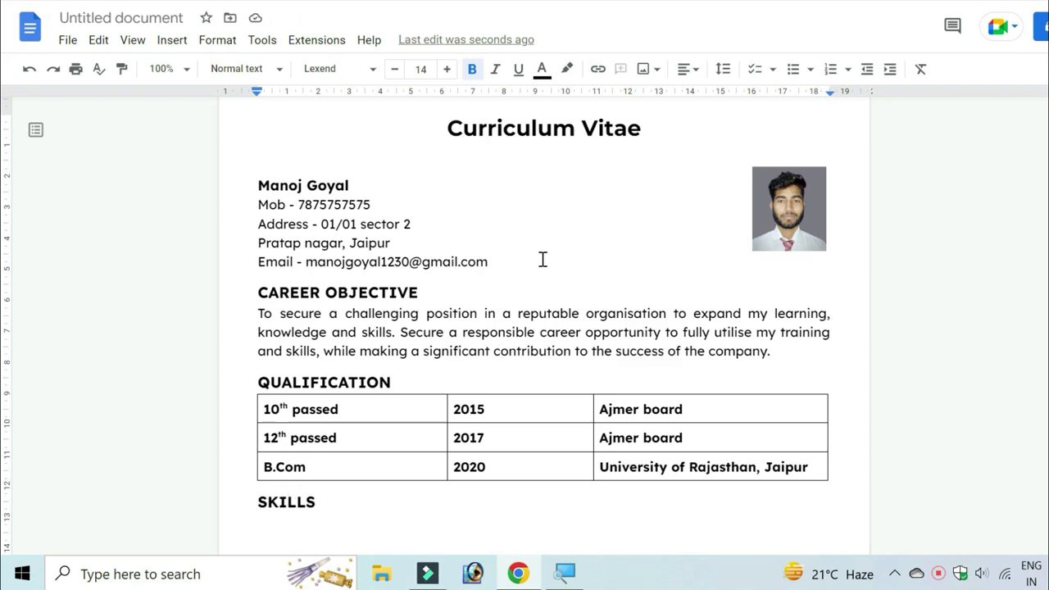
left_click(723, 72)
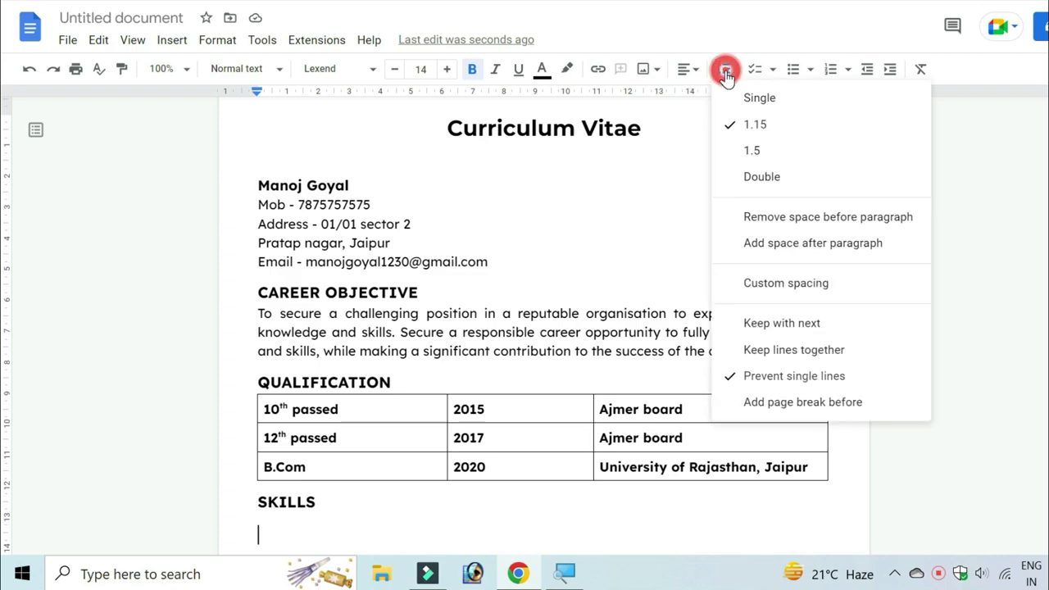
left_click(764, 220)
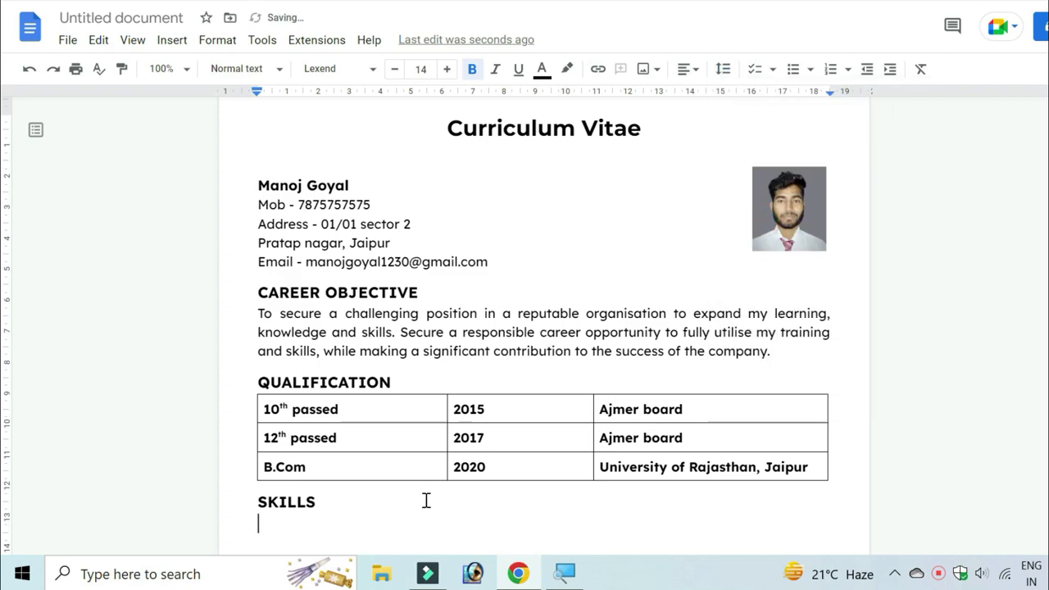
left_click(396, 71)
left_click(395, 71)
left_click(472, 69)
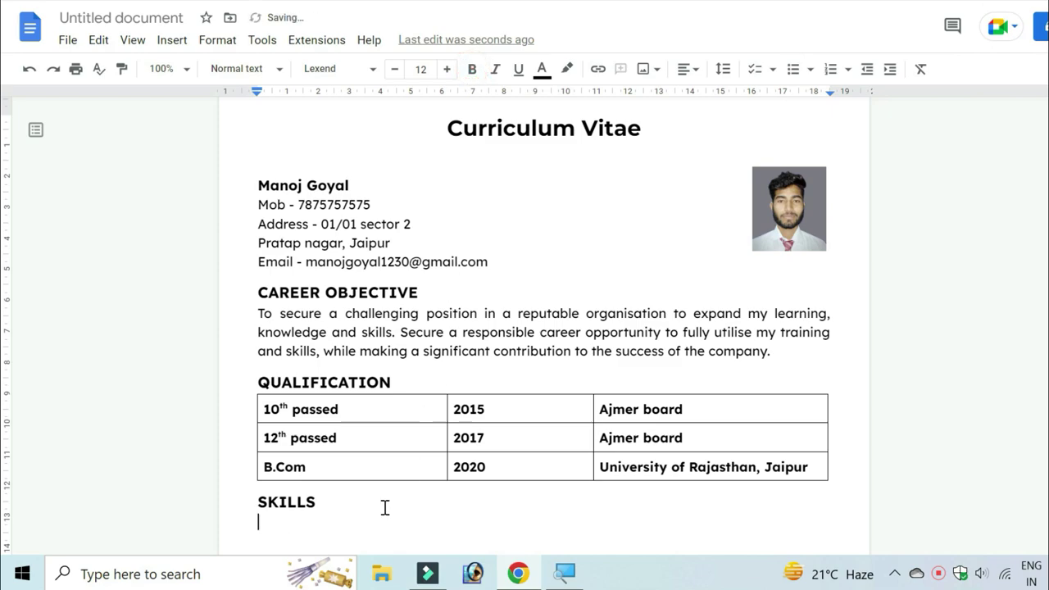
Step: List the skills 'Accounting skill' and '60 WPM typing speed in computer'
type("Accountin")
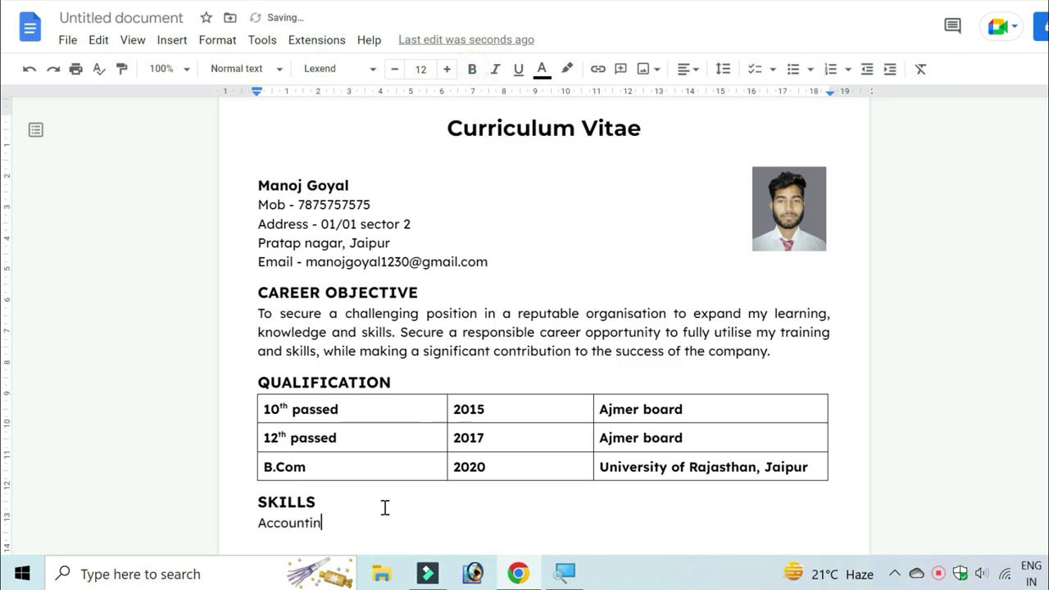
type("g skill")
key("Return")
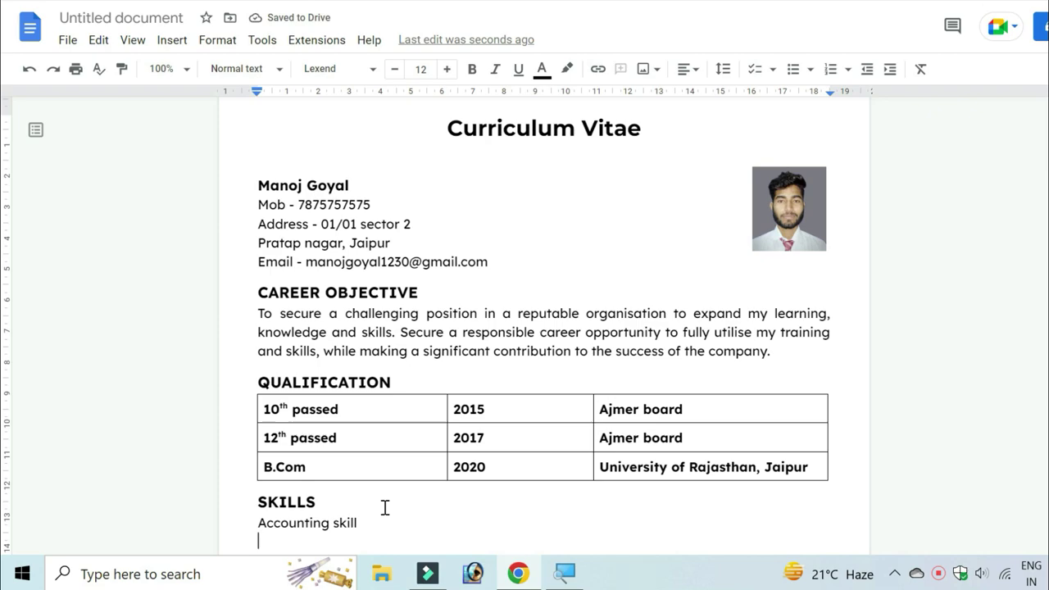
type("60 WP")
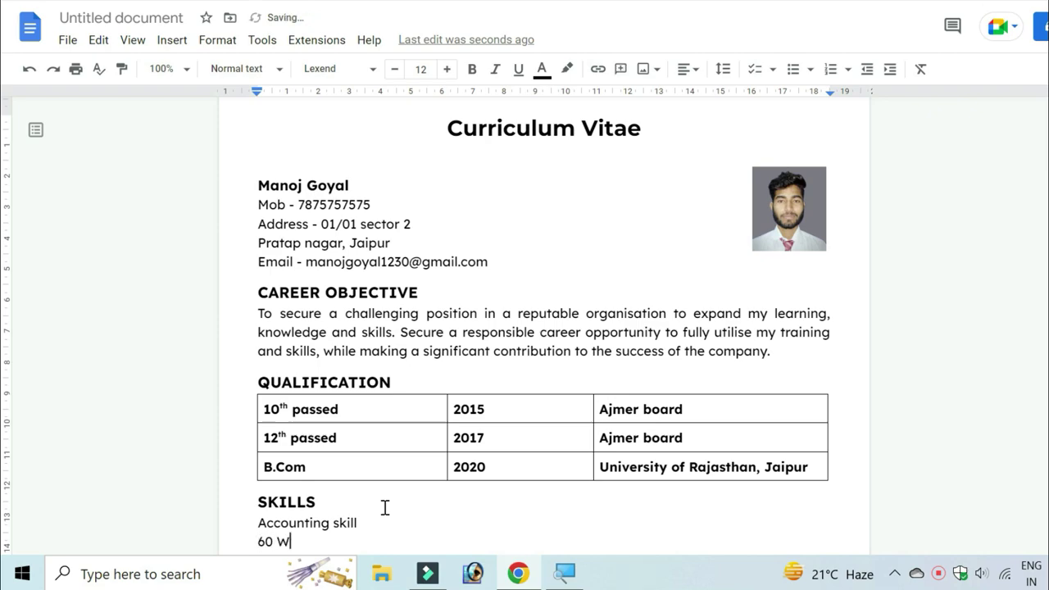
type("M typin")
type("g speed in com")
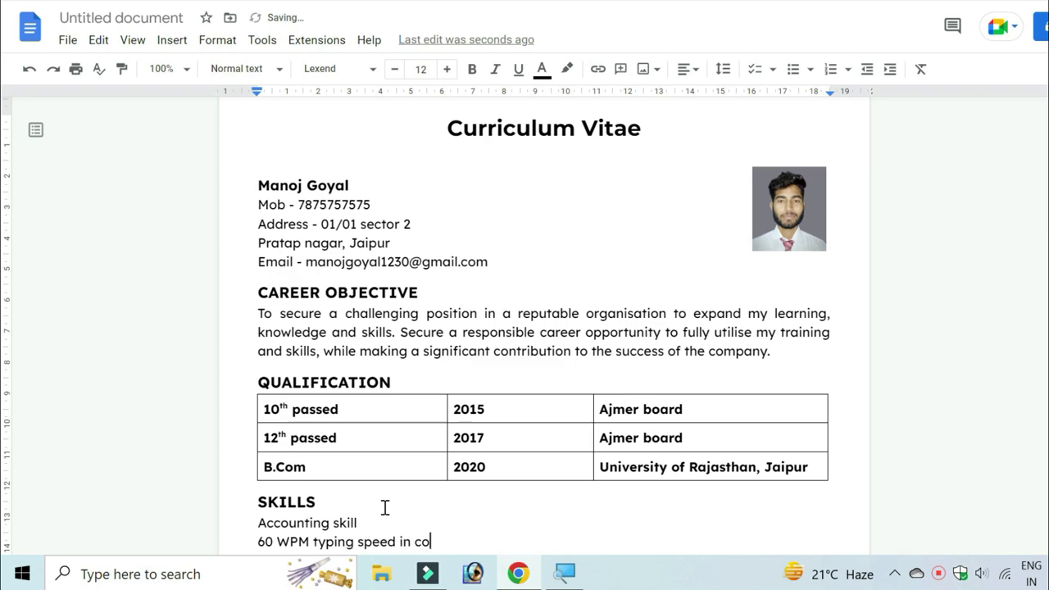
type("puter")
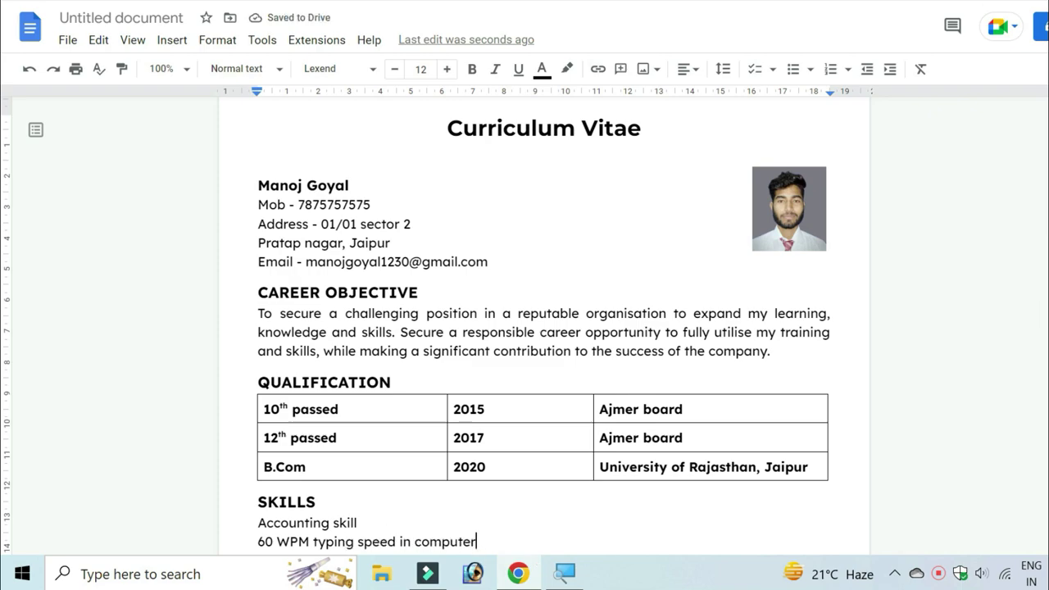
scroll(779, 365, "down", 5)
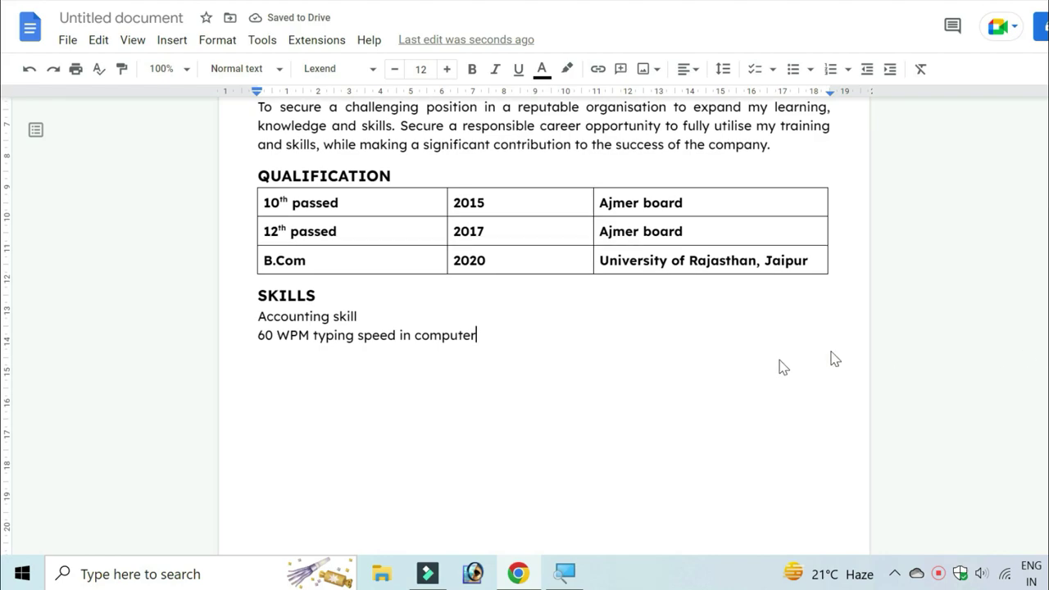
key("Return")
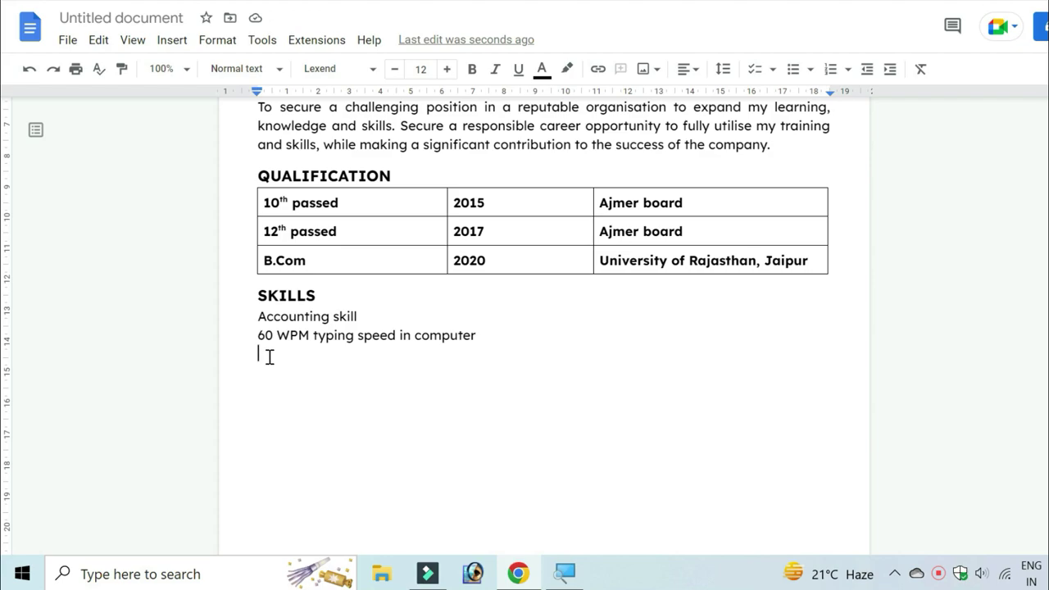
Step: Add a bold 14 pt WORK EXPERIENCE heading with space above it
left_click(723, 70)
left_click(757, 218)
type("WOR")
type("K EXPERIENCE")
left_click_drag(400, 370, 259, 366)
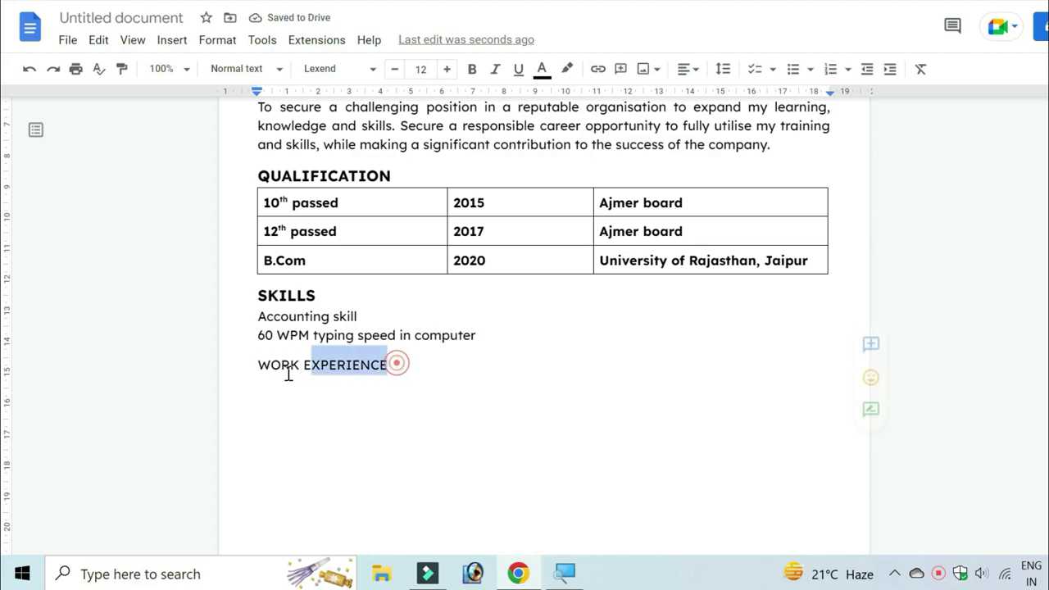
left_click(471, 70)
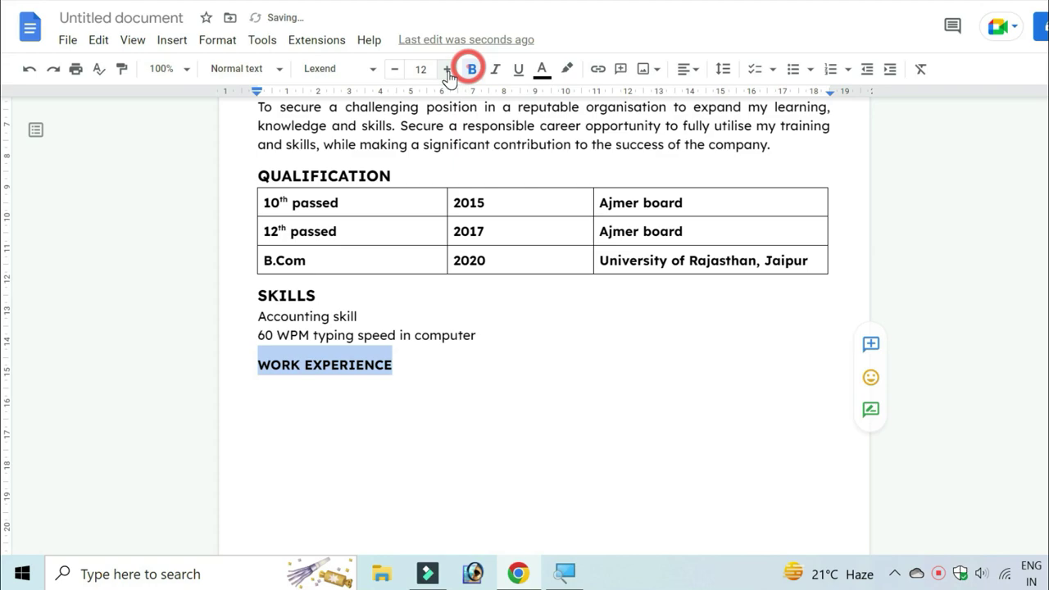
left_click(447, 69)
left_click(447, 69)
left_click(418, 363)
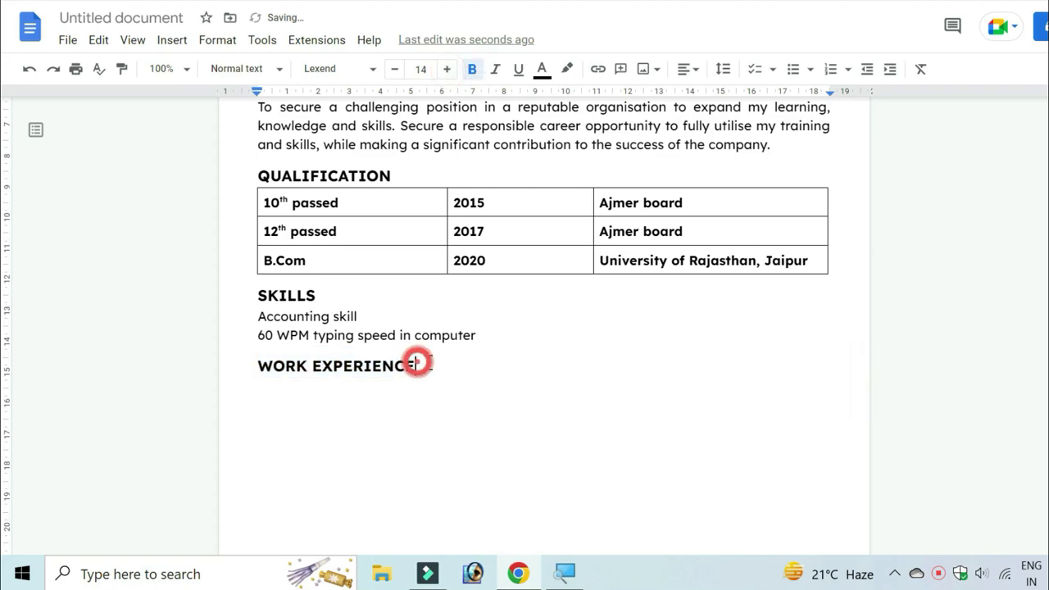
key("Return")
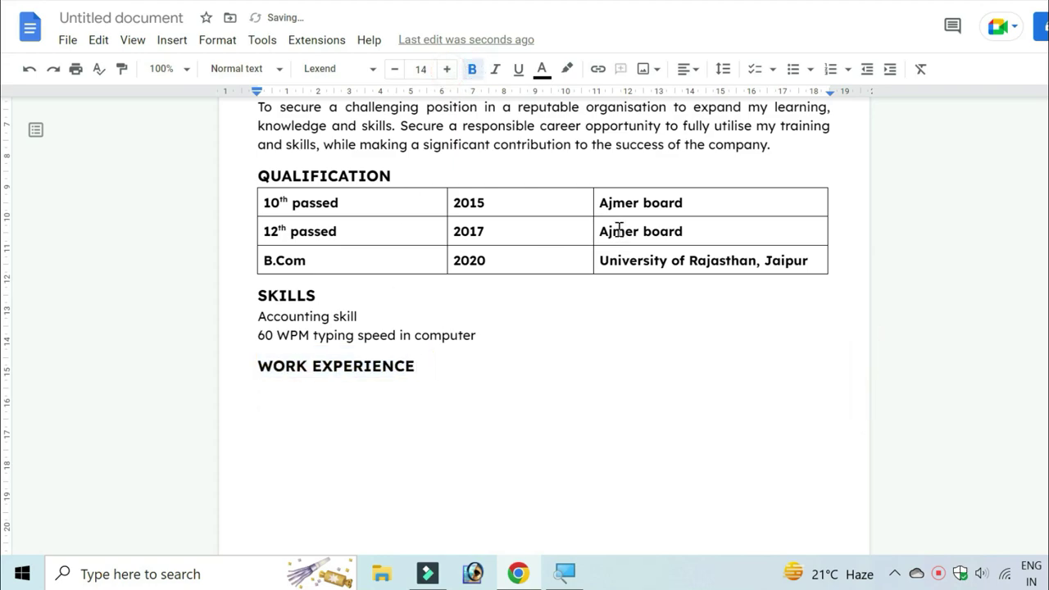
Step: Make the line below plain 12 pt text with no space above
left_click(721, 71)
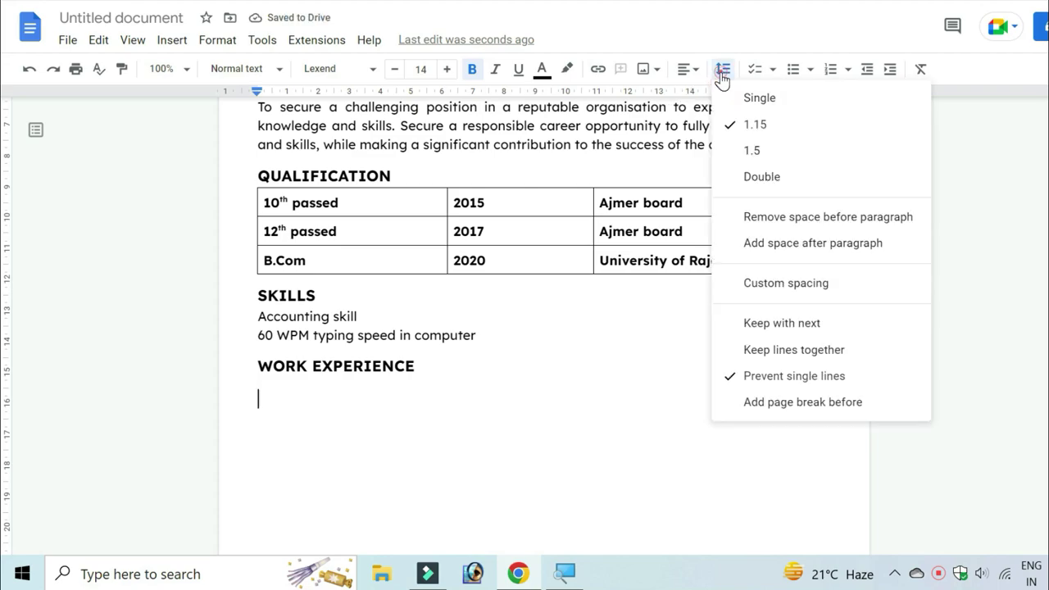
left_click(772, 222)
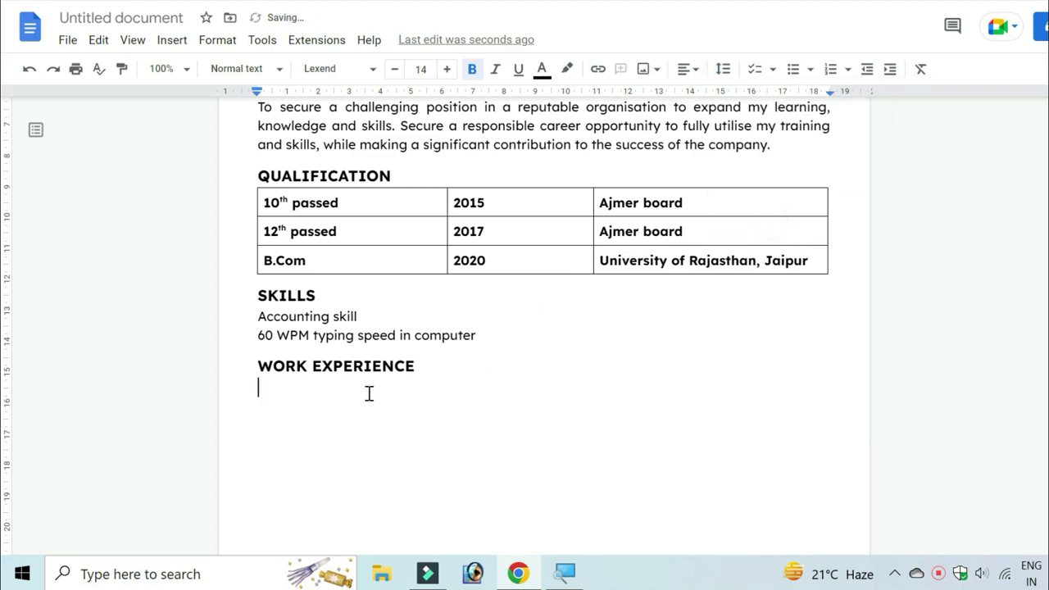
left_click(393, 70)
left_click(393, 70)
left_click(472, 69)
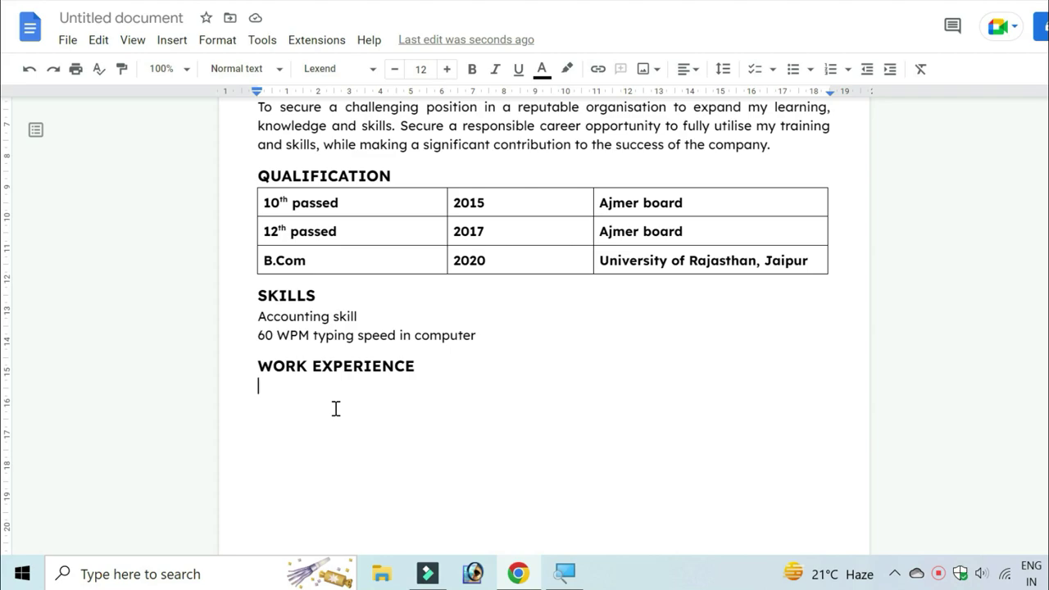
Step: Enter 'Abc Pvt. Ltd. (Apr 2021 - May 2022)' and 'Accountant assistant' on separate lines
type("Abc Pvt. Ltd.")
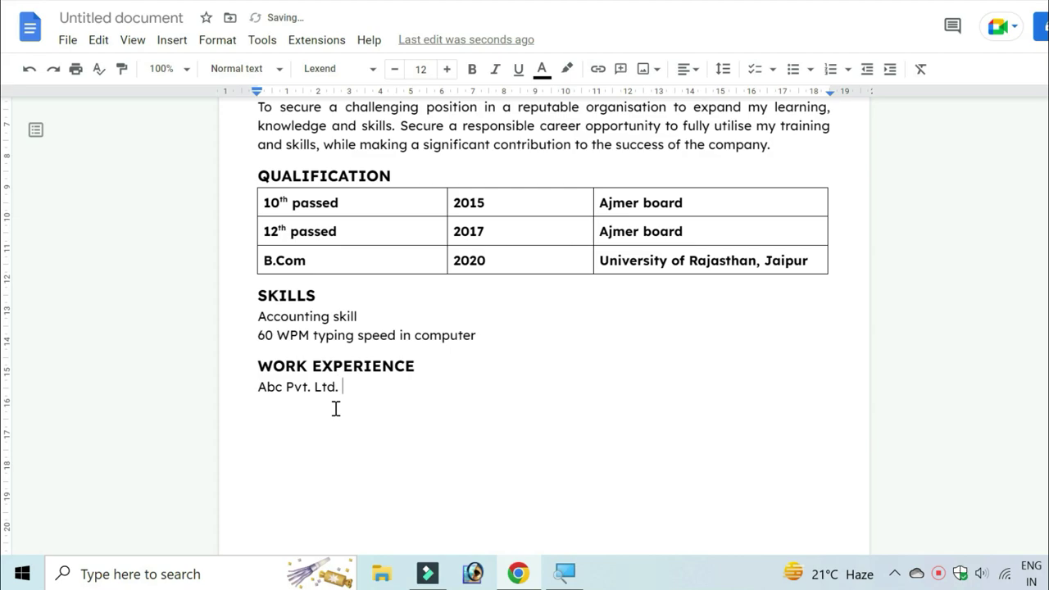
type("pr 2021 - M")
type("ay 20")
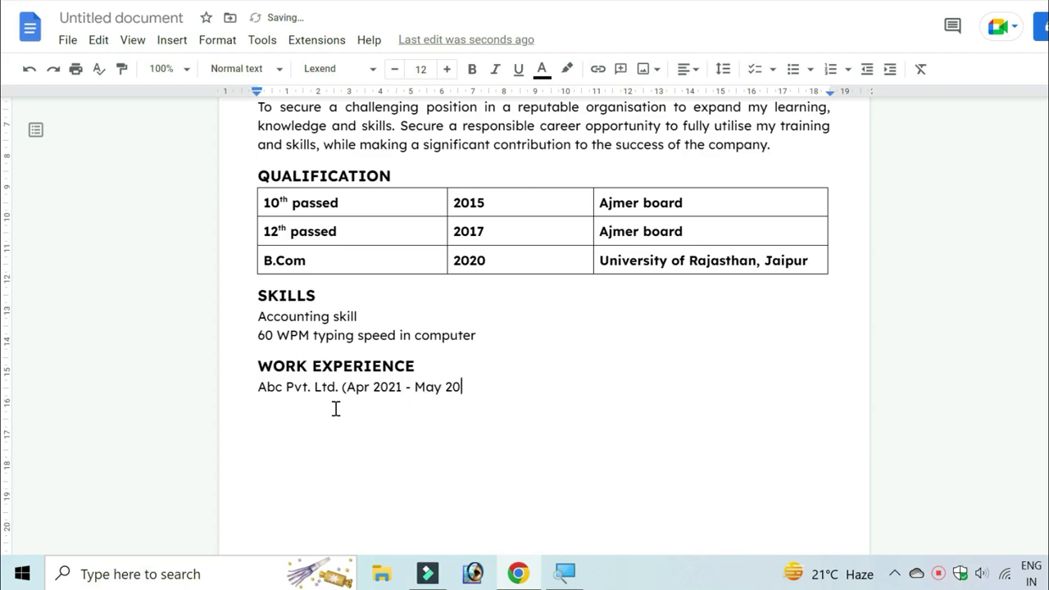
type(")")
key("Return")
type("Account")
type("ant assistant")
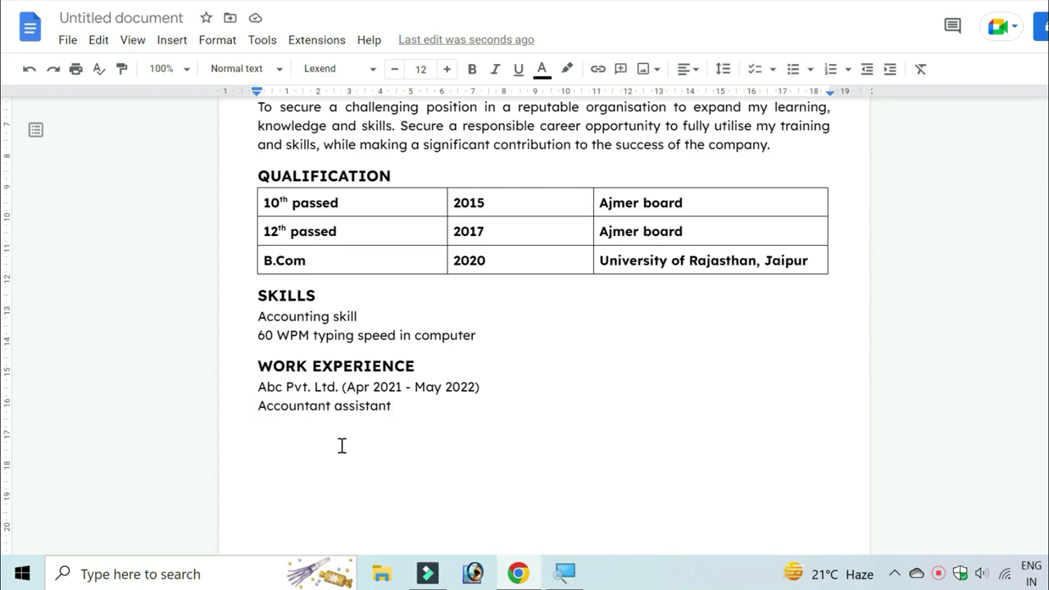
key("Return")
Step: Add a bold 14 pt PERSONAL DETAIL heading with space above it
left_click(730, 76)
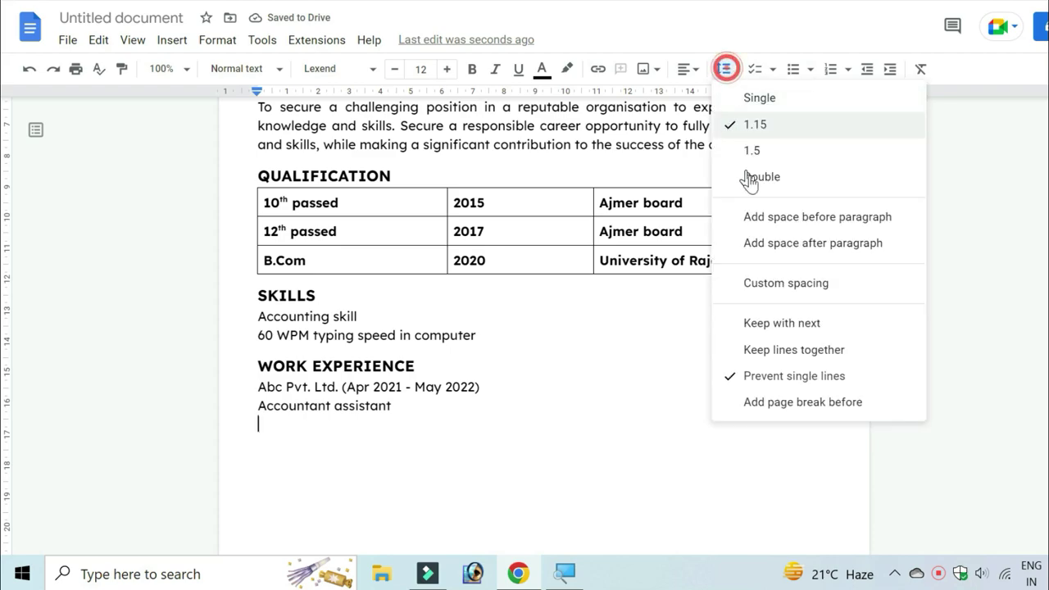
left_click(791, 216)
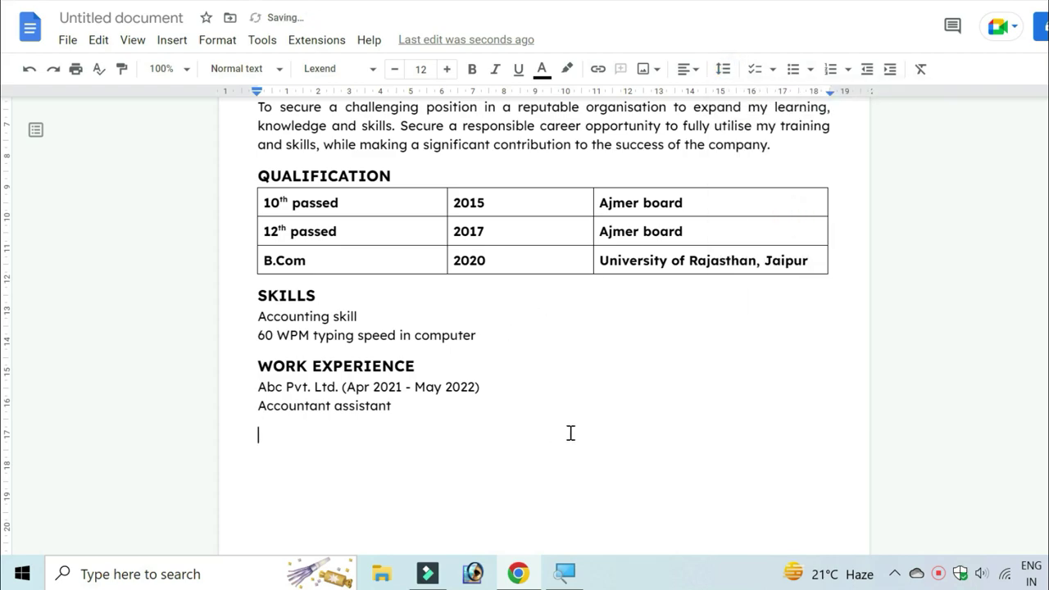
type("PERSONAL DE")
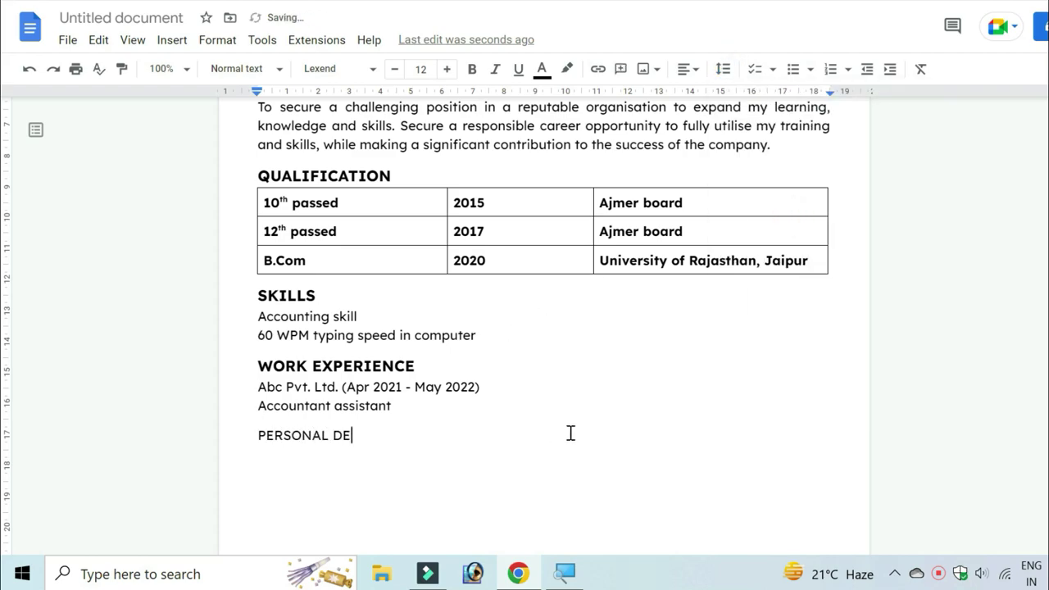
type("TAIL")
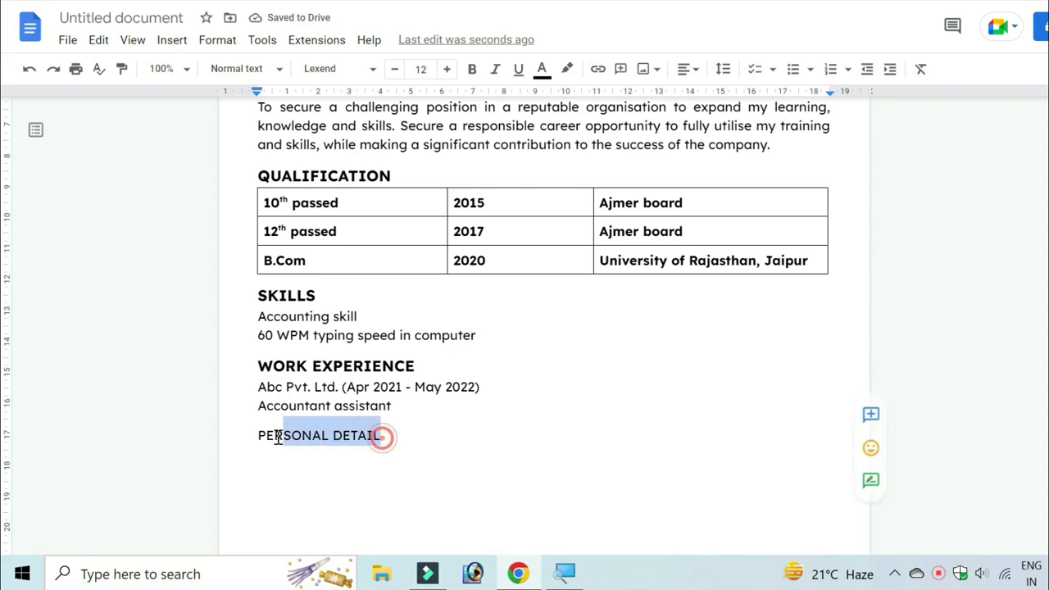
left_click_drag(383, 435, 255, 435)
left_click(472, 68)
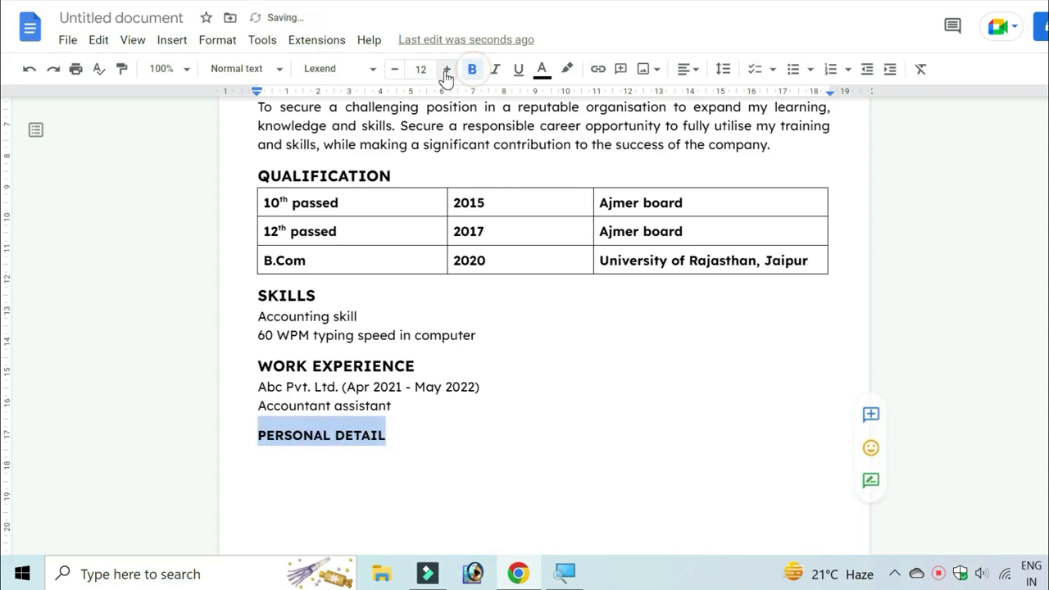
left_click(446, 69)
left_click(447, 69)
left_click(410, 437)
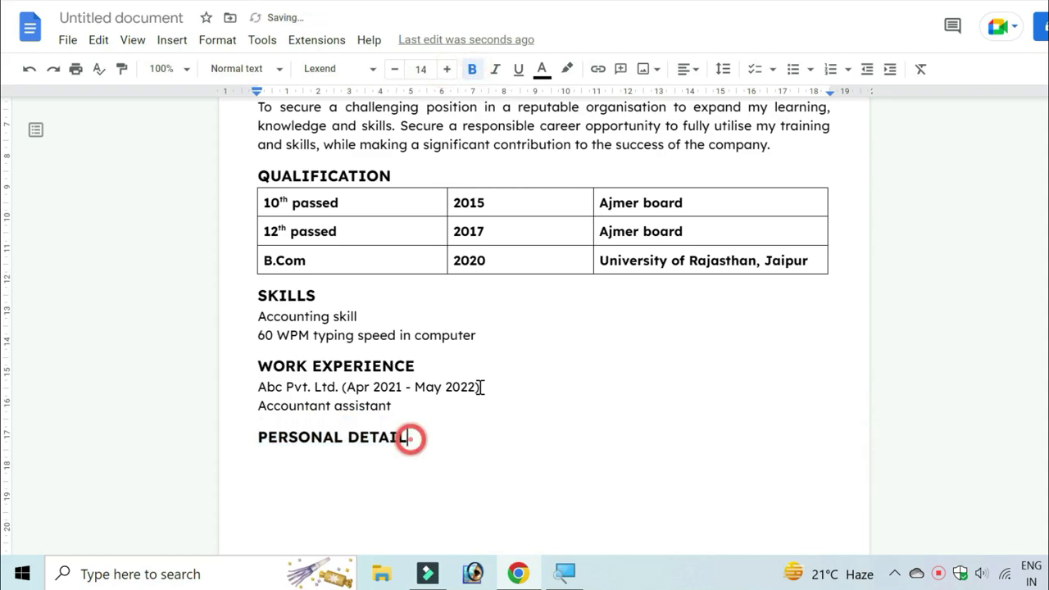
key("Return")
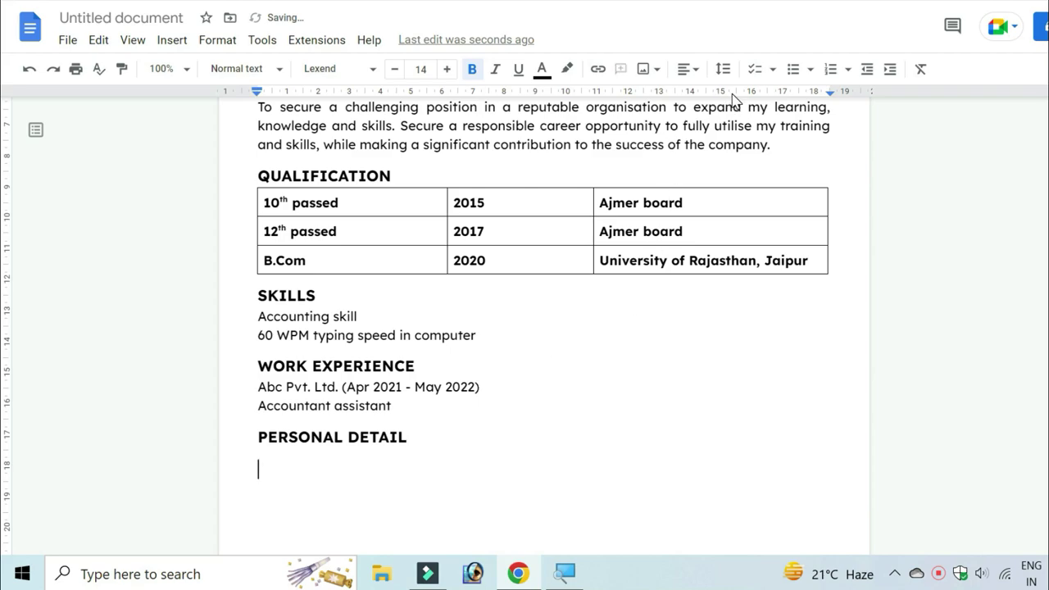
Step: Make the line below plain 12 pt text with no space before it
left_click(723, 68)
left_click(763, 218)
left_click(394, 68)
left_click(394, 69)
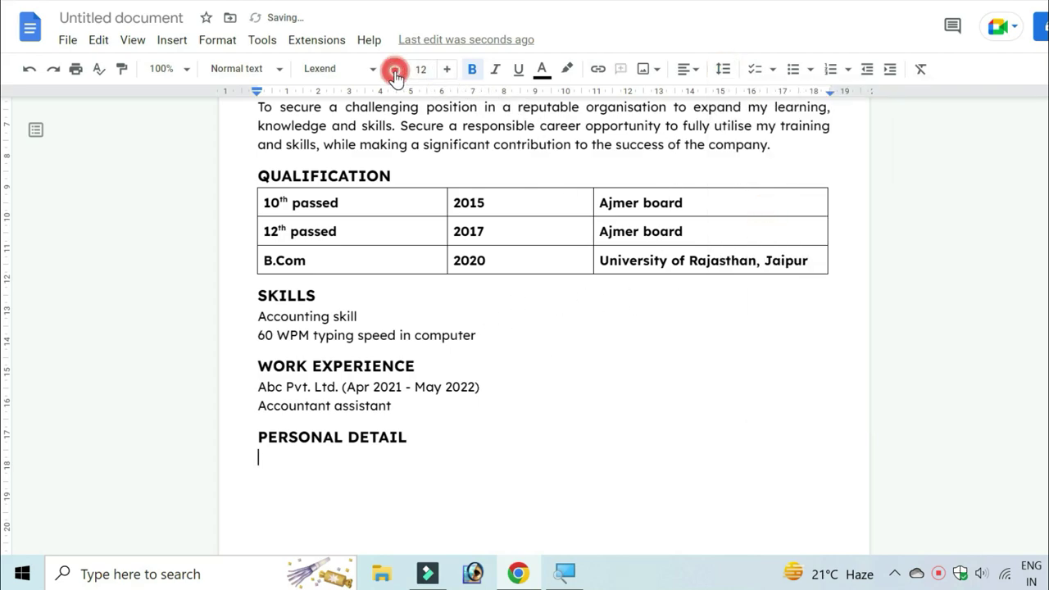
left_click(472, 69)
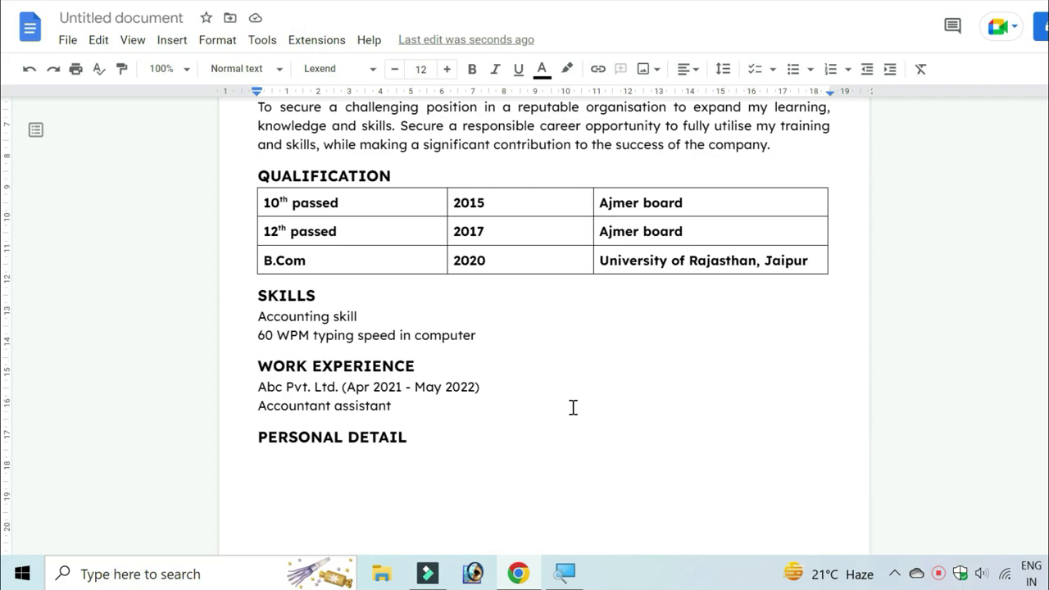
type("Father's")
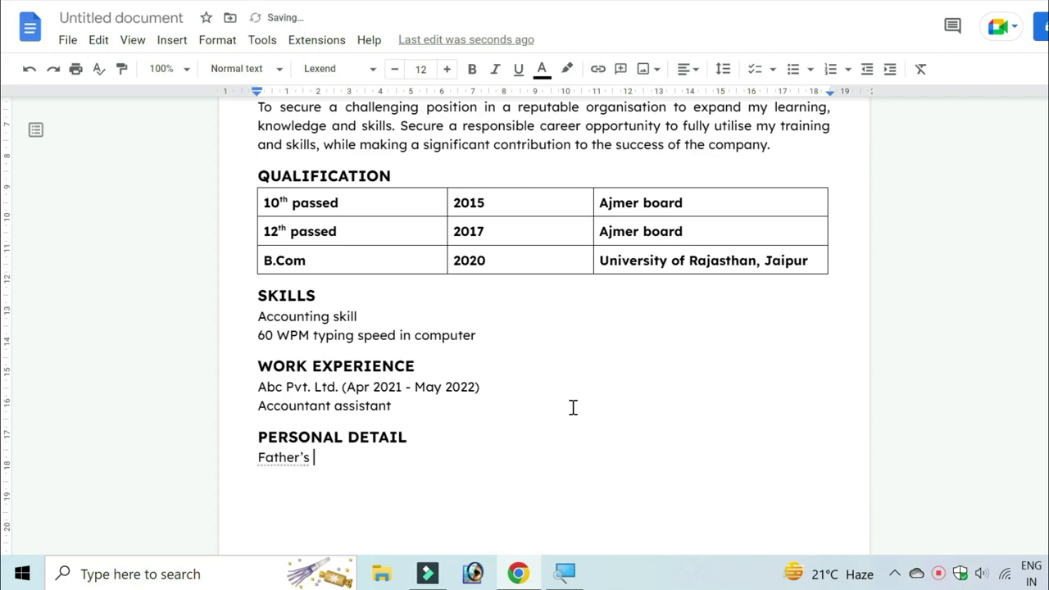
type(" name")
key("Tab")
key("Tab")
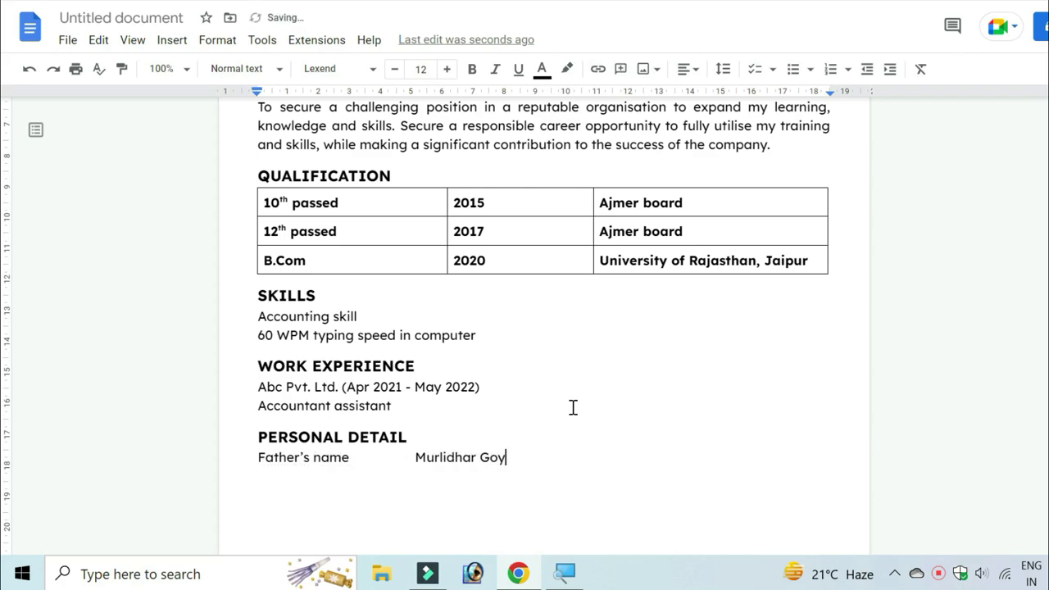
key("Return")
type("gender")
key("Tab")
key("Tab")
type("Male")
key("Return")
type("date of")
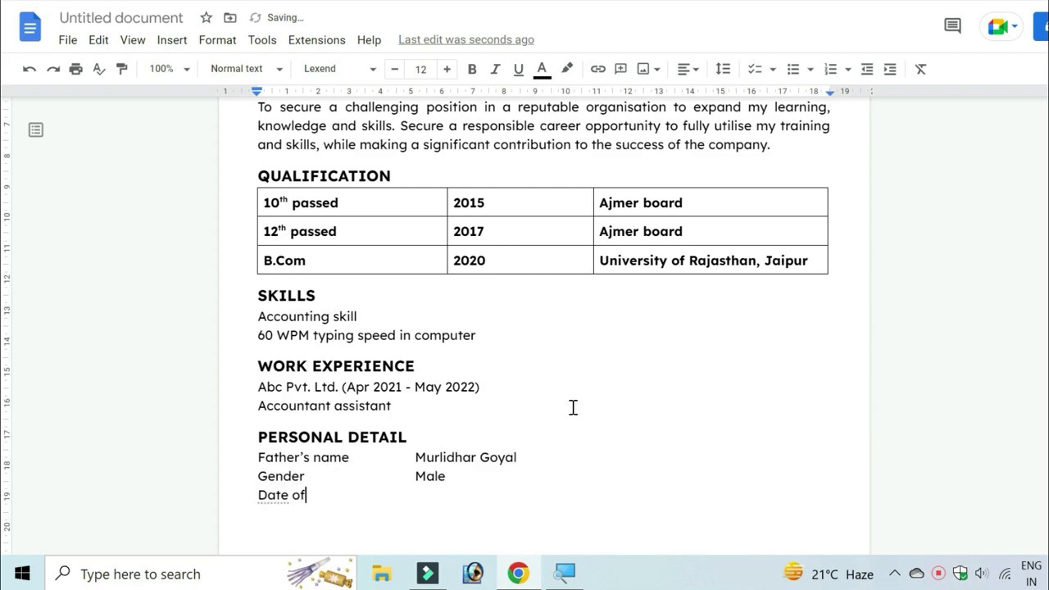
type(" birth")
key("Tab")
key("Tab")
type("10")
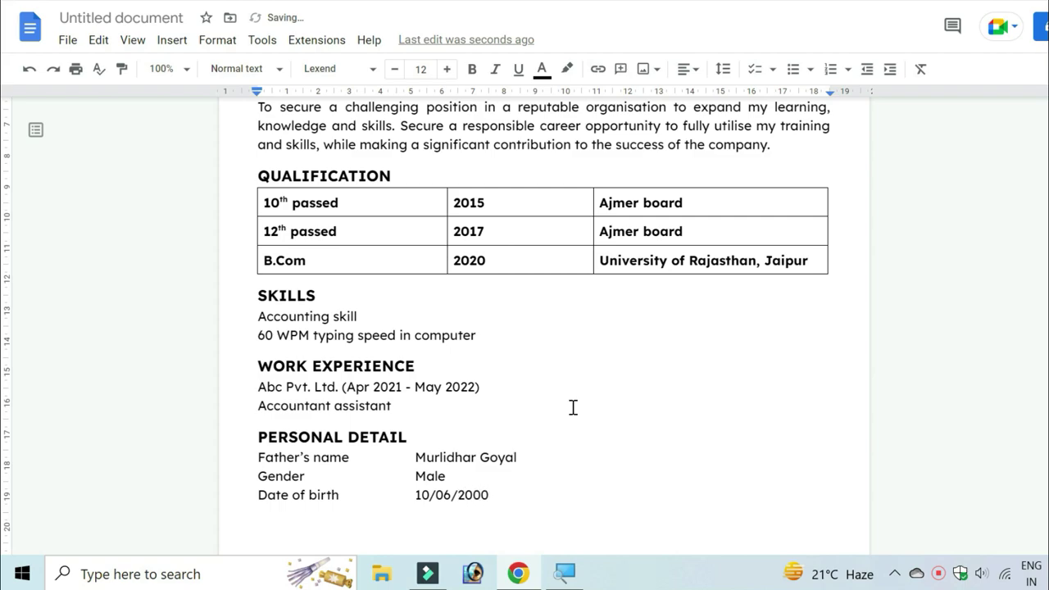
key("Return")
Step: Add marital status Unmarried, languages Hindi, English, hobbies Drawing, music, and nationality India
type("Marital status\t")
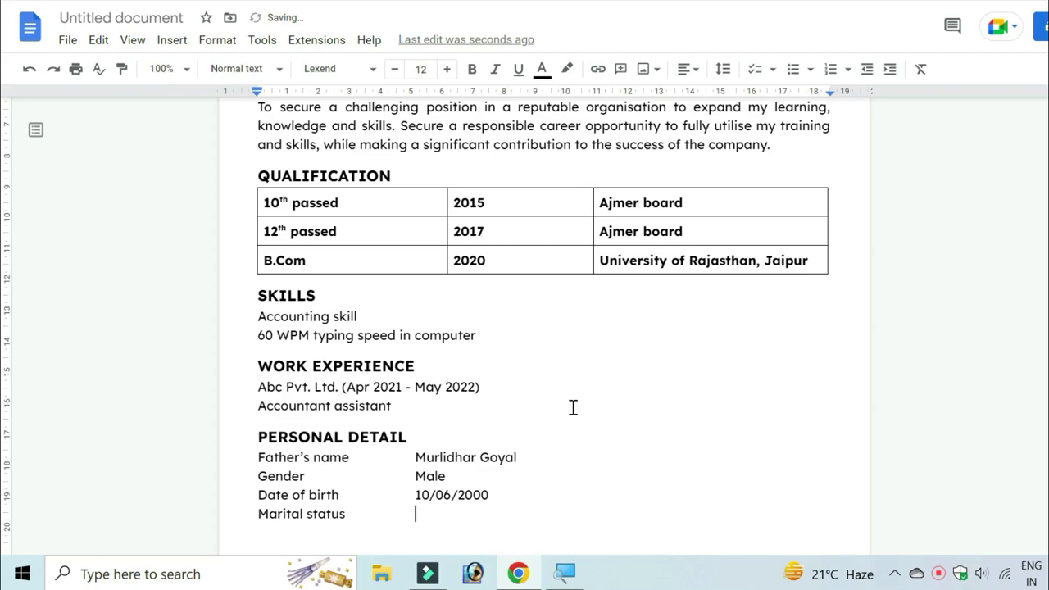
type("Unmarried")
key("Return")
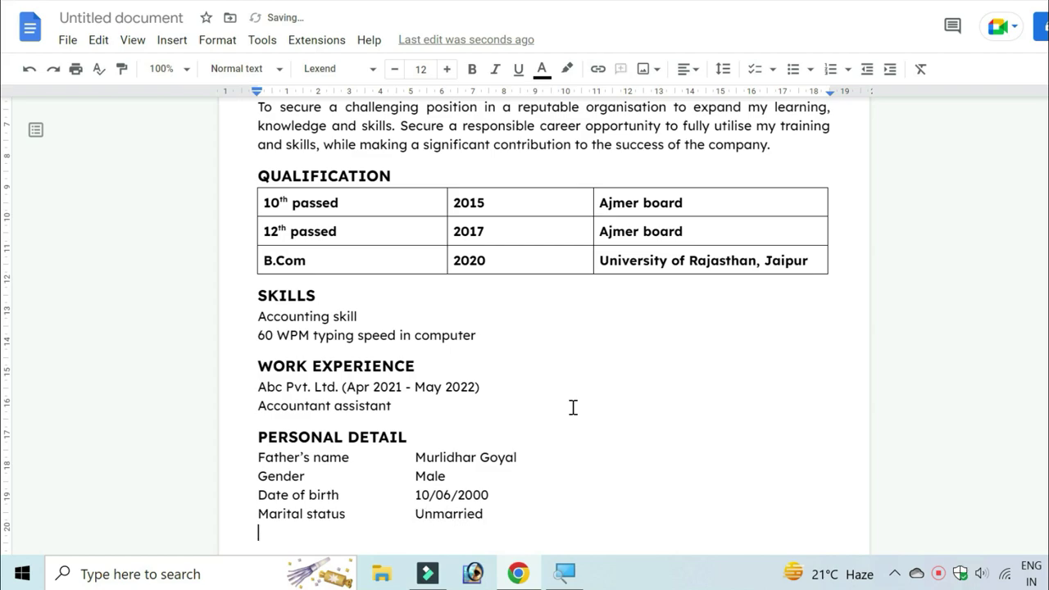
type("language")
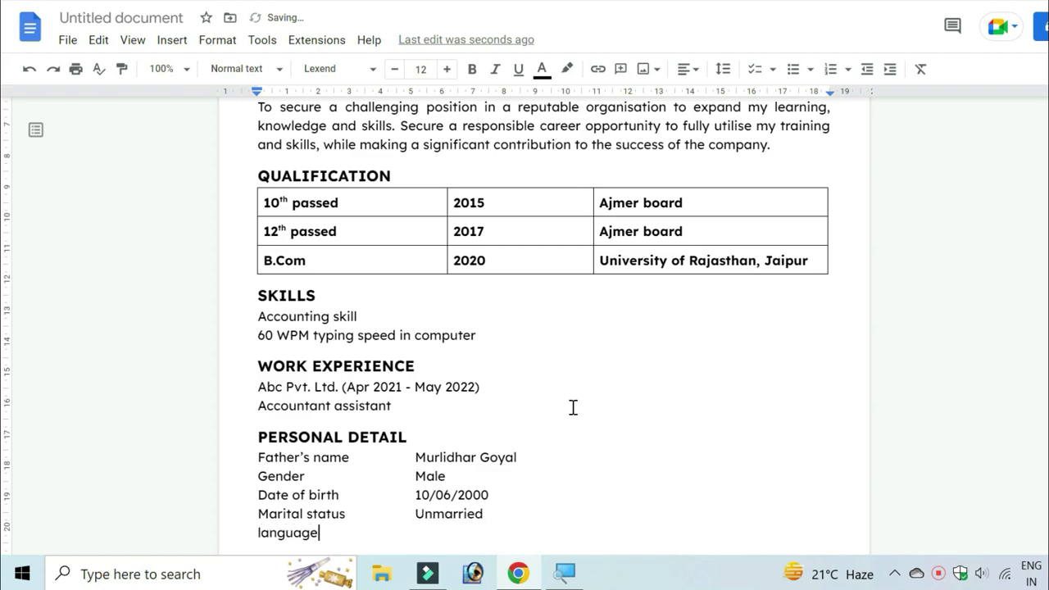
key("Tab")
type("Hindi, En")
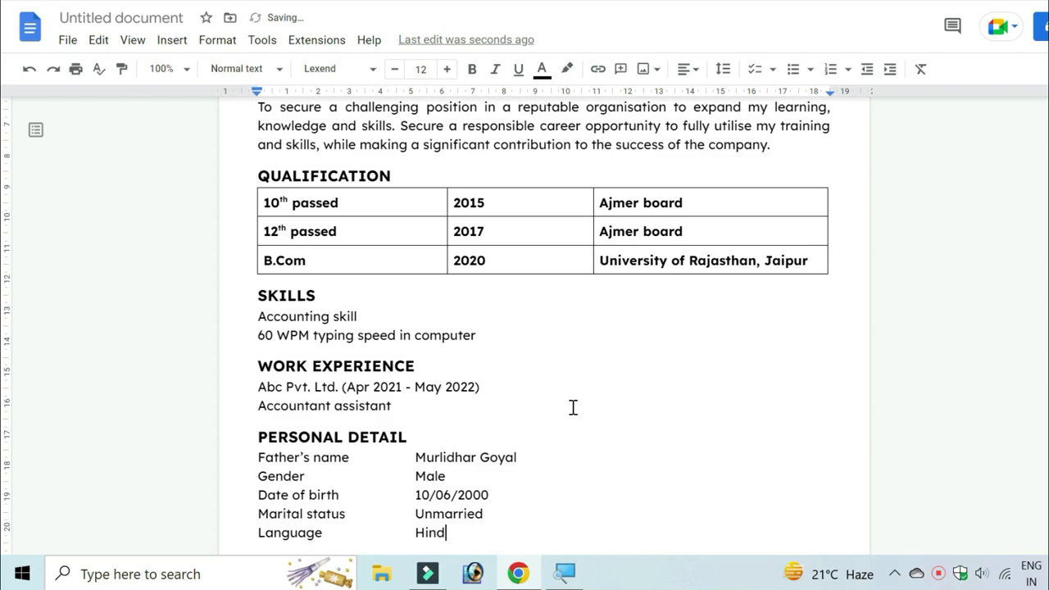
type("glish")
key("Return")
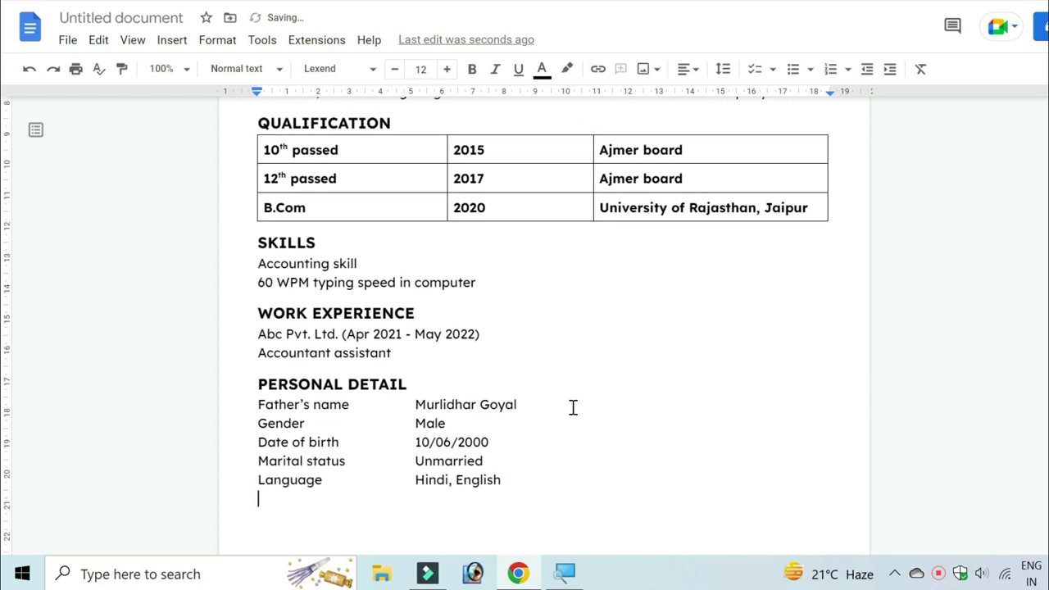
type("H")
key("BackSpace")
type("ies")
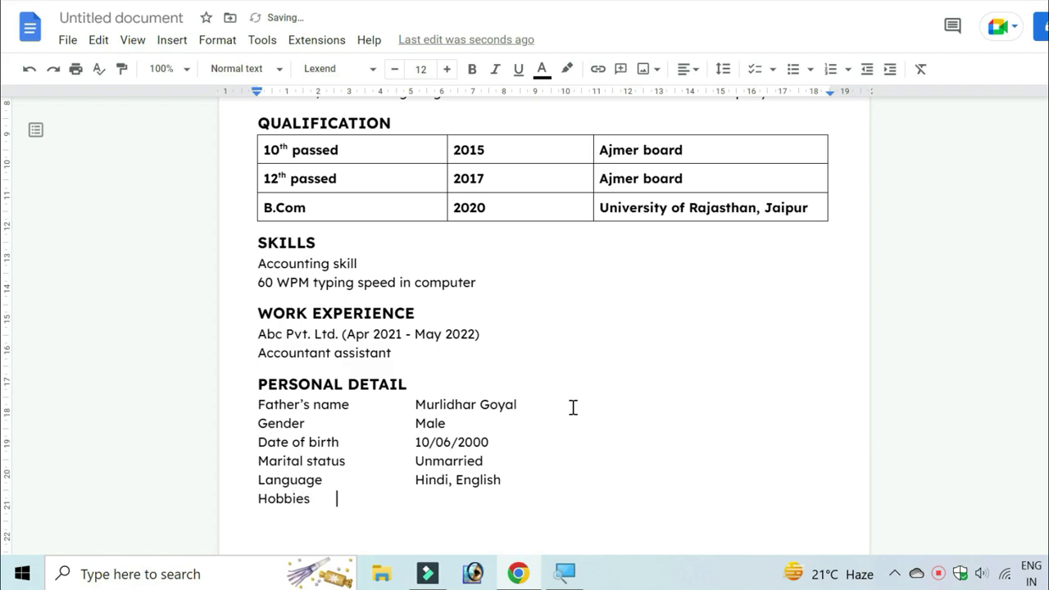
key("Tab")
key("Tab")
type("Drawing, music")
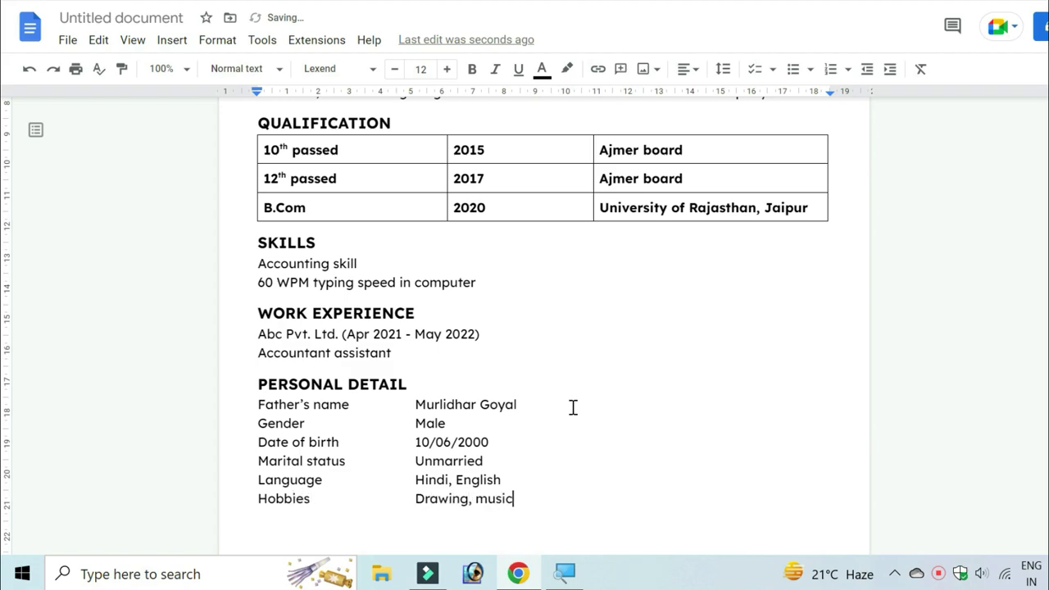
key("Return")
type("N")
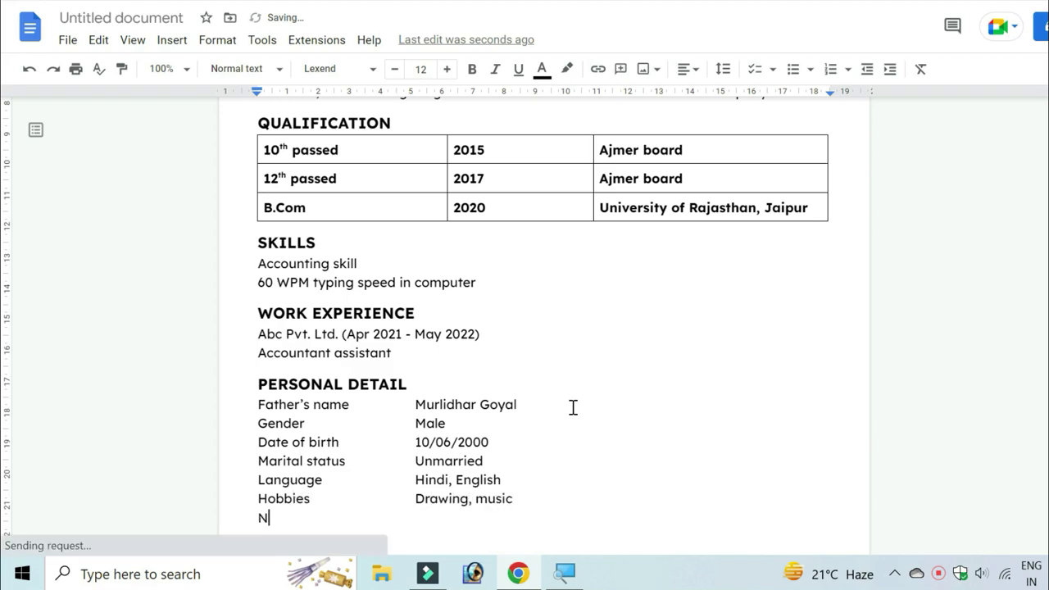
type("ationality")
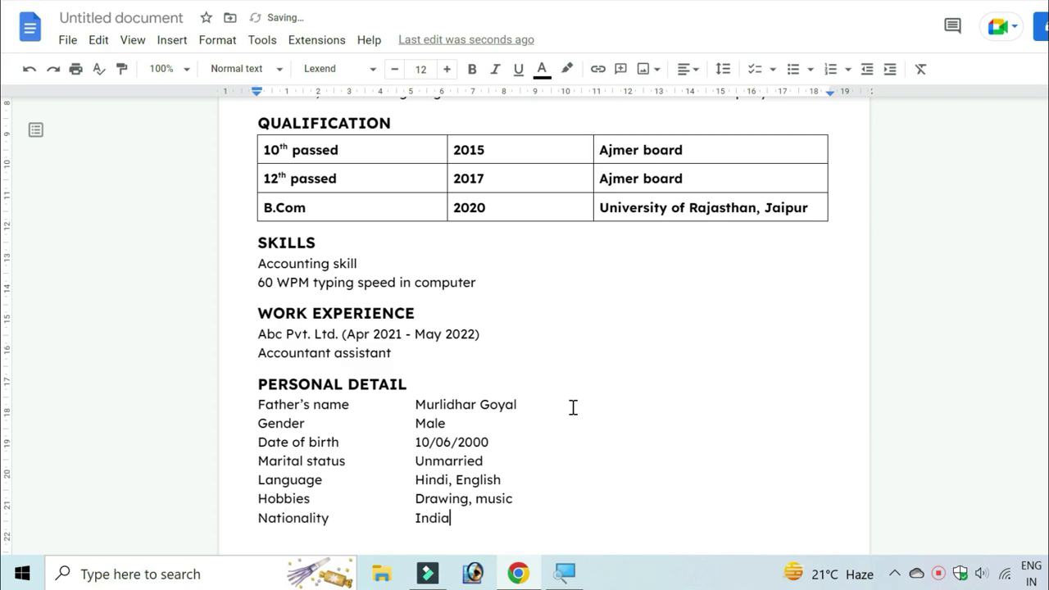
key("Return")
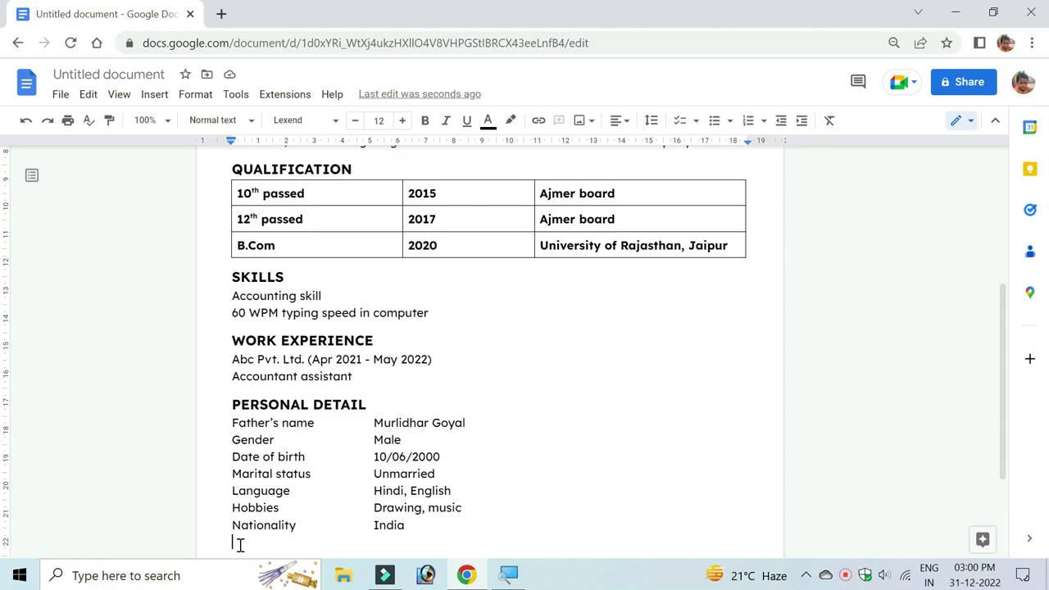
Step: Add a bold 14 pt DECLARATION heading with space above it
left_click(650, 122)
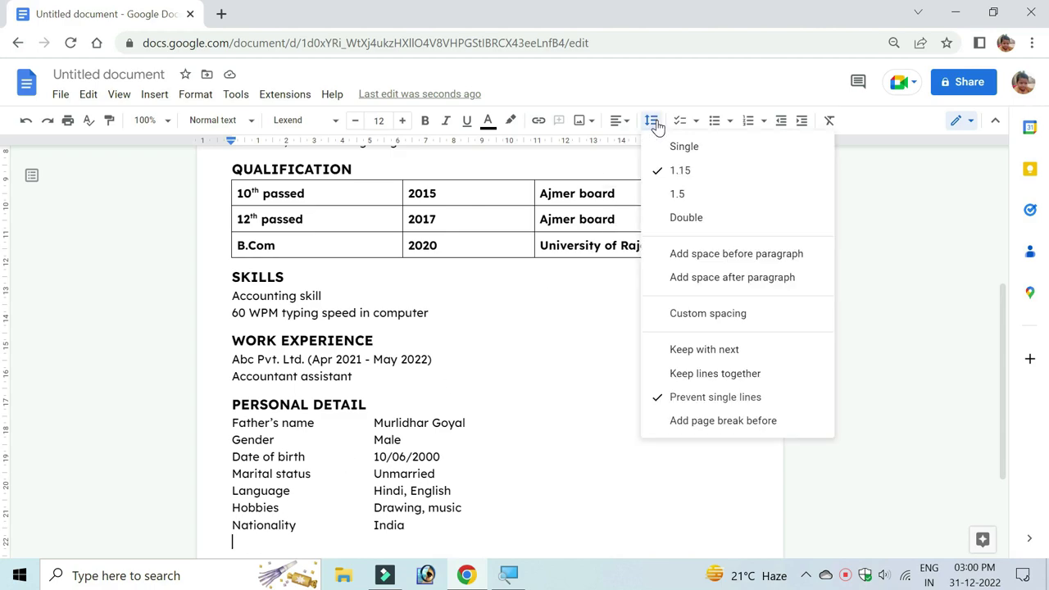
left_click(695, 254)
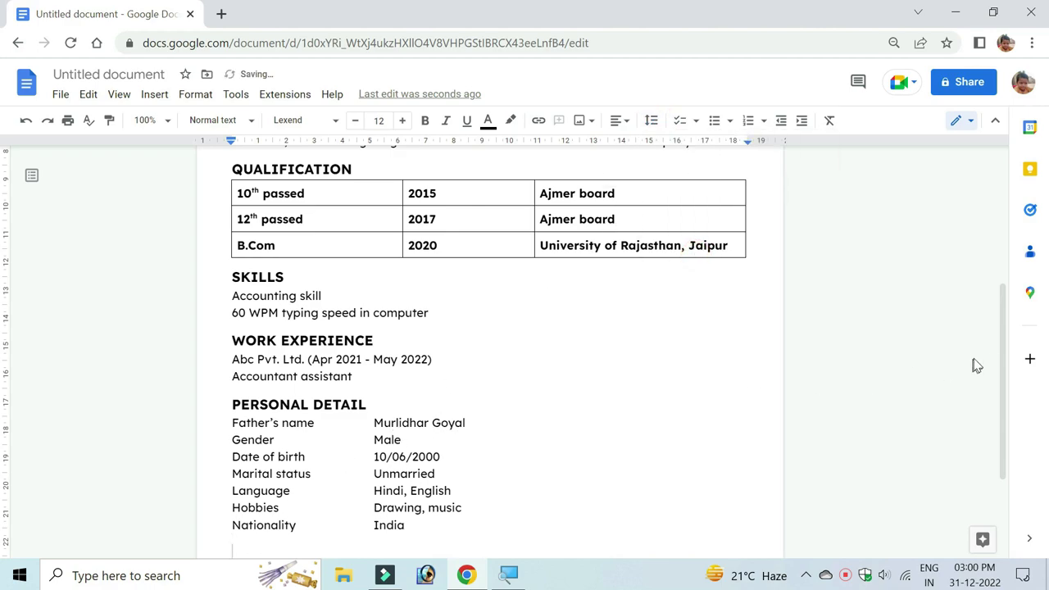
left_click_drag(1002, 353, 1014, 423)
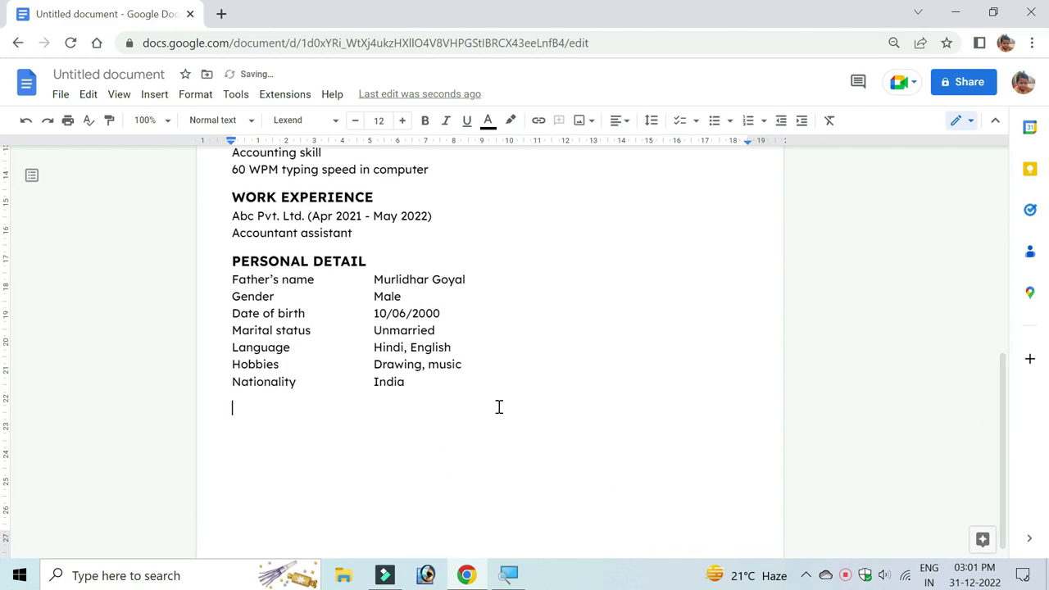
type("DECLARATION")
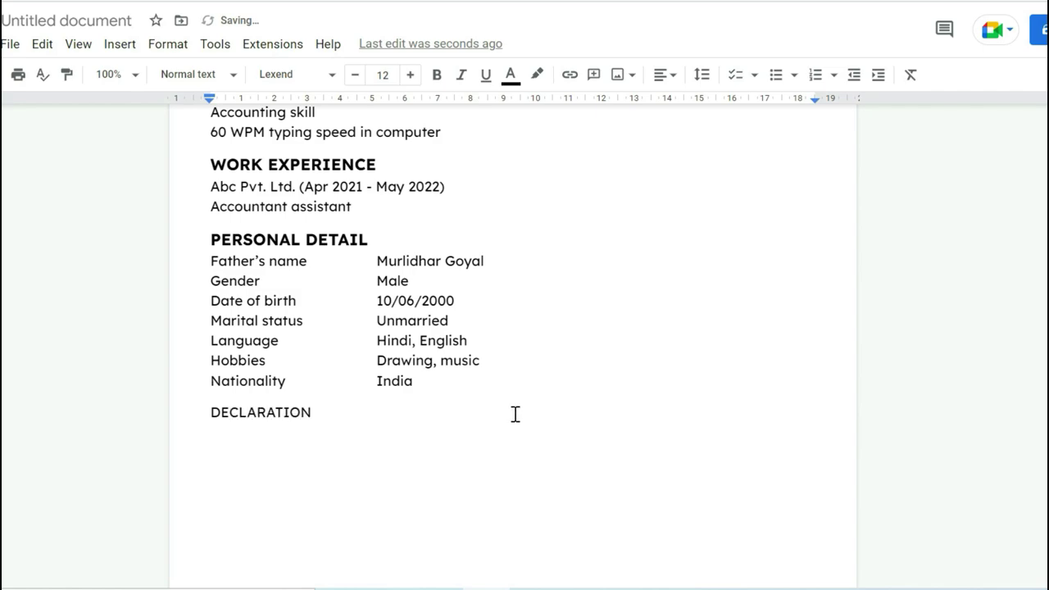
left_click_drag(313, 410, 202, 409)
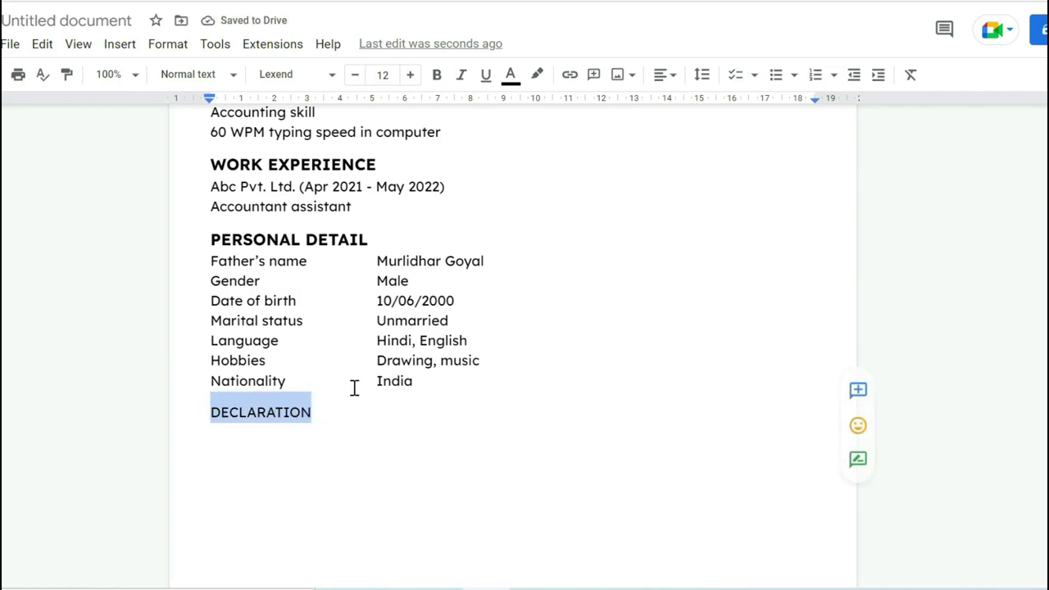
left_click(436, 75)
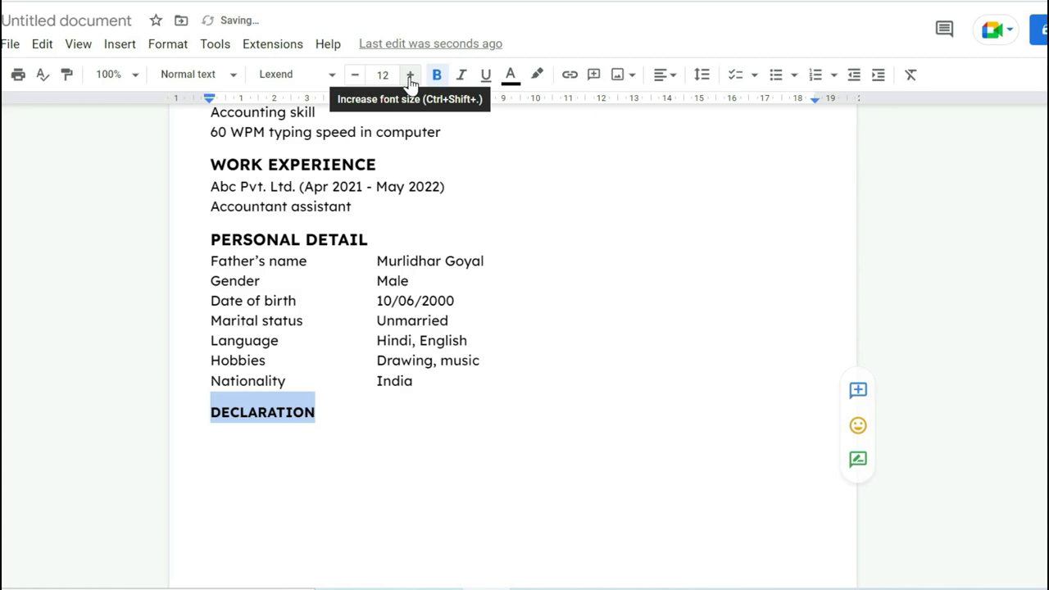
left_click(411, 74)
left_click(340, 413)
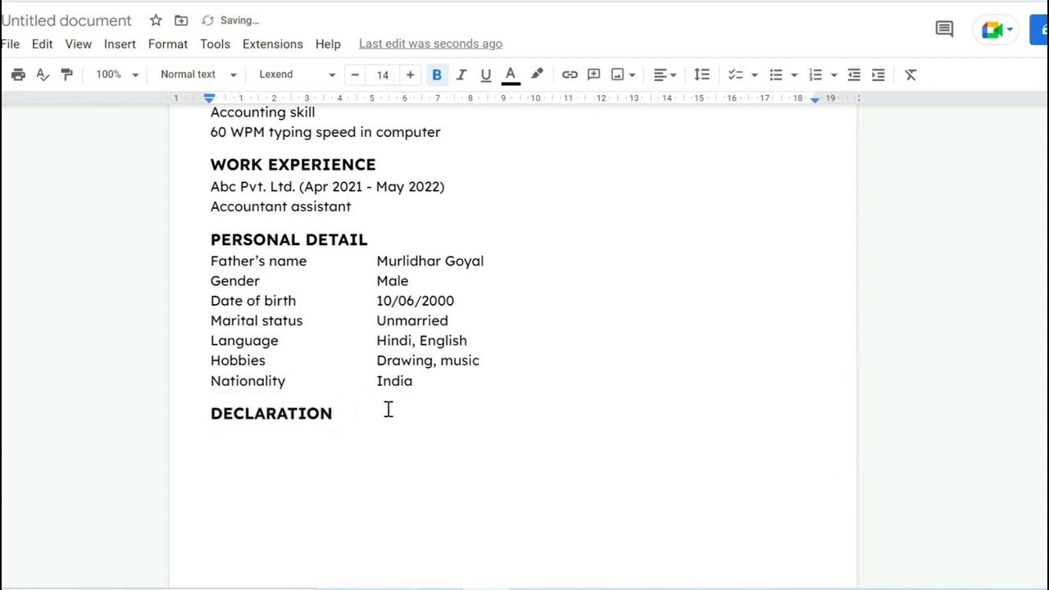
key("Return")
Step: Type the plain 12 pt declaration: 'I am hereby given that the above information is true...'
left_click(702, 75)
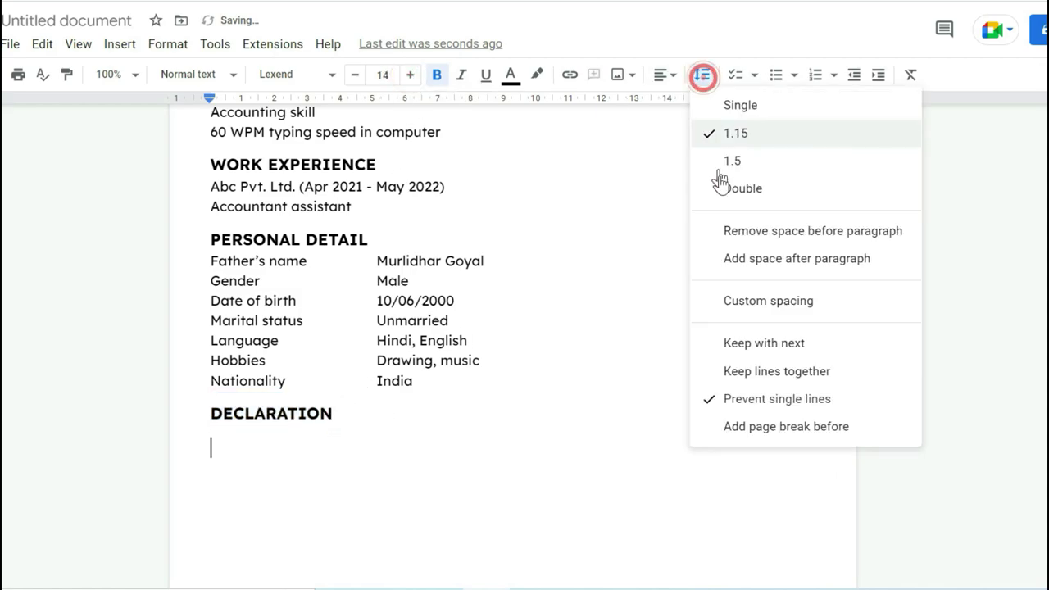
left_click(741, 231)
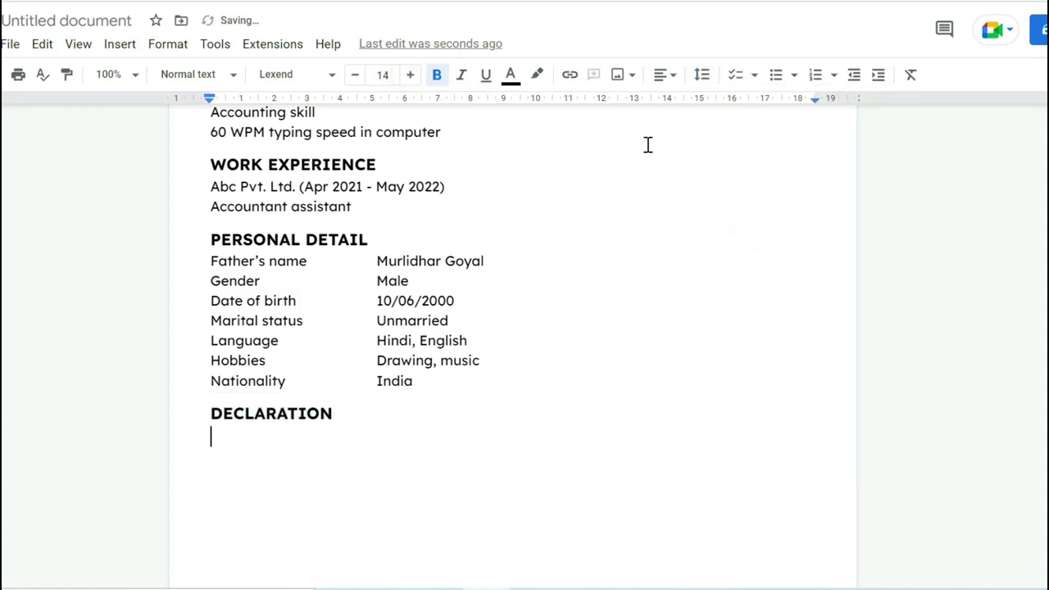
left_click(355, 74)
left_click(355, 75)
left_click(437, 75)
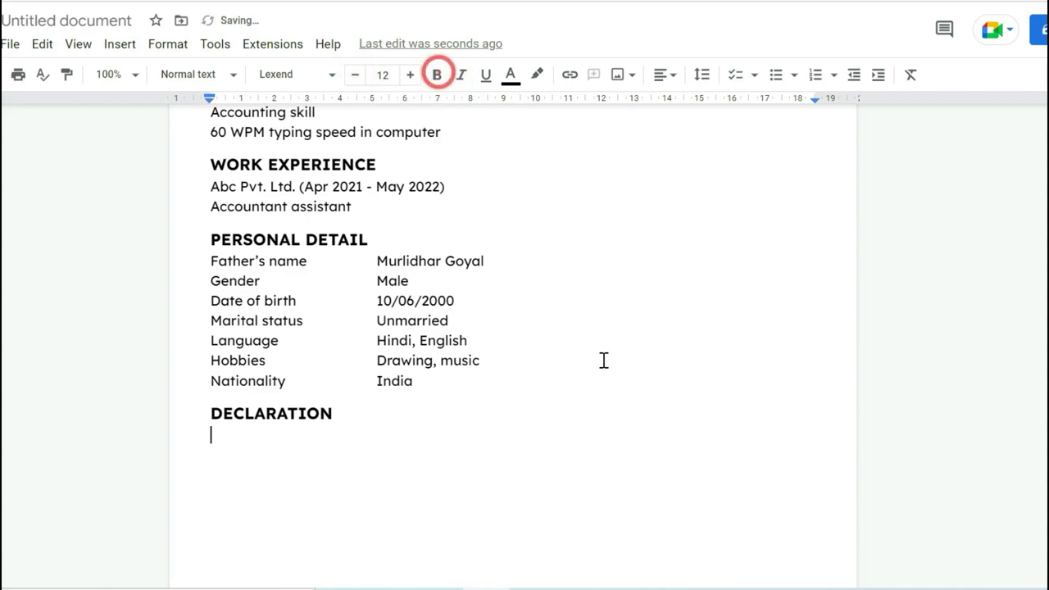
type("I am h")
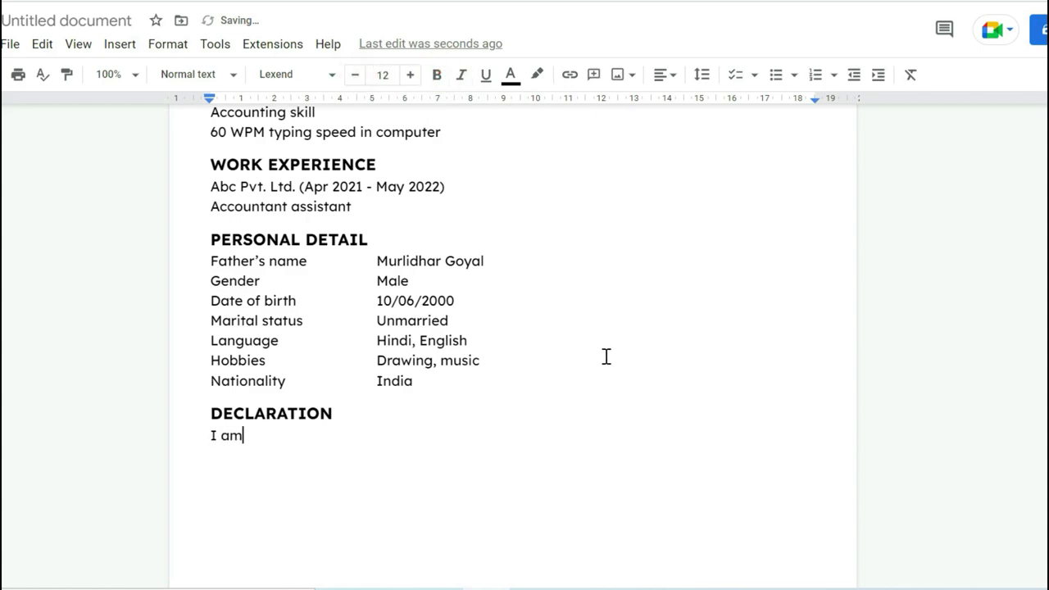
type("ereby gi")
type("ven t")
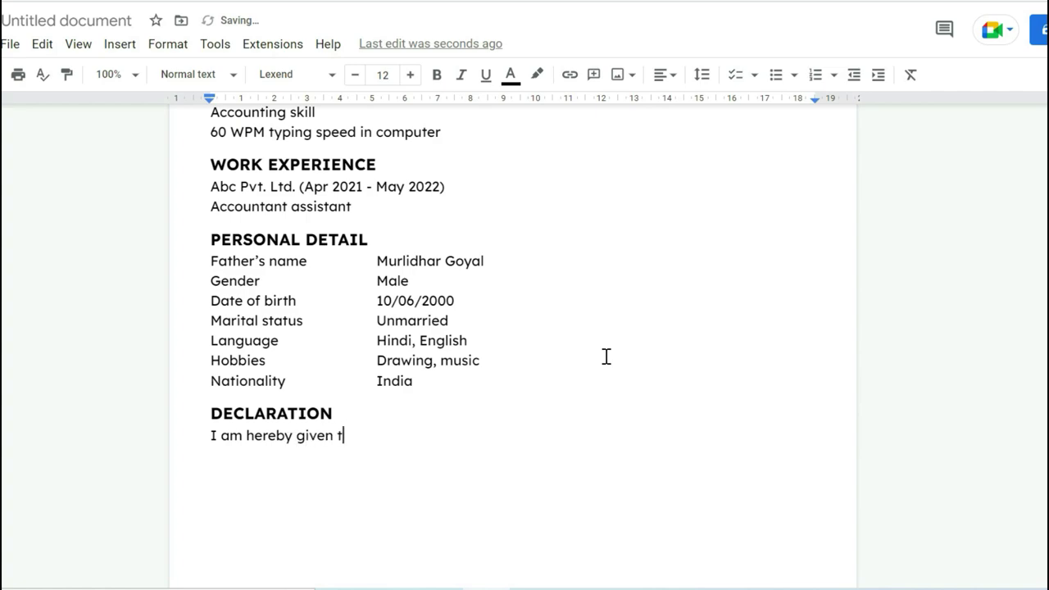
type("hat the abo")
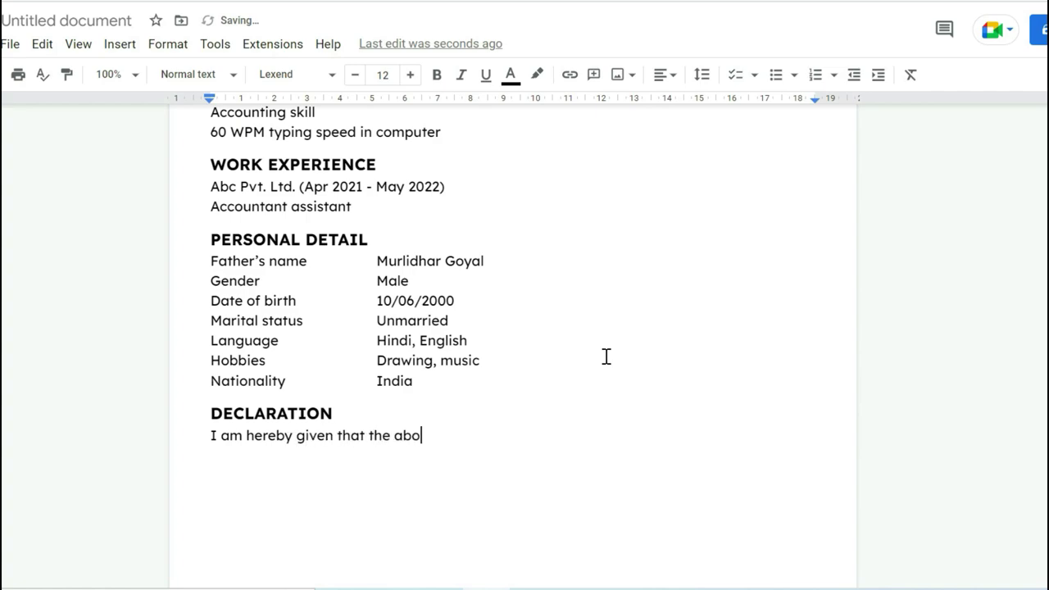
type("ve information i")
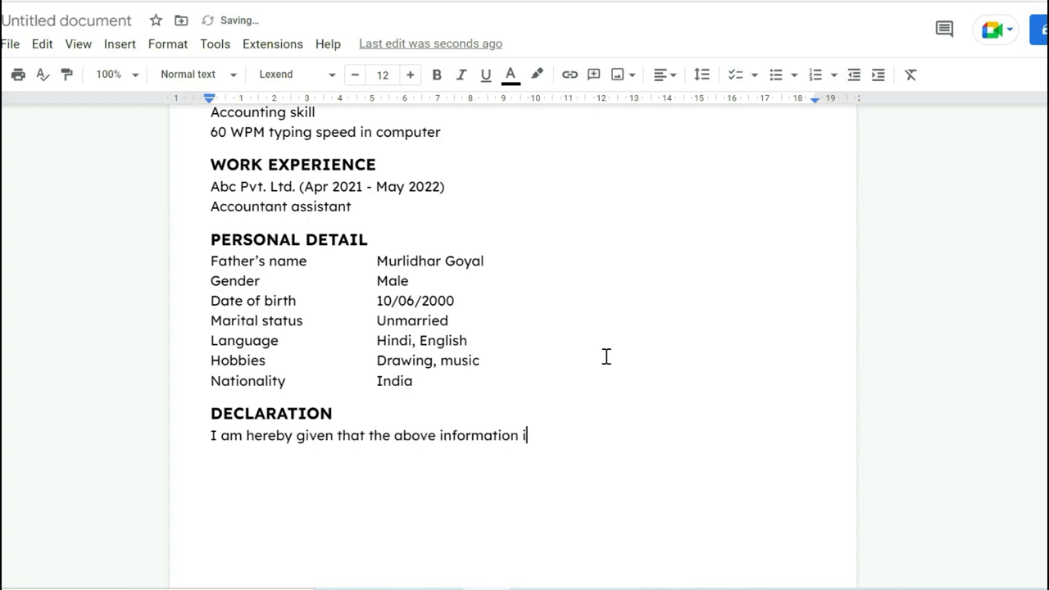
type("s true in m")
type("y knowledge and ")
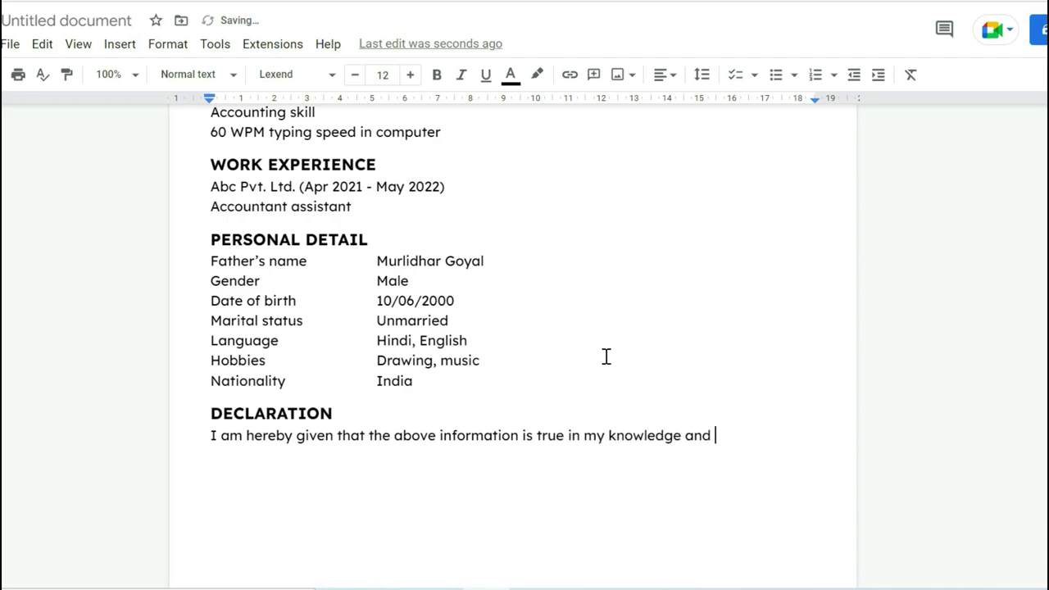
type("belief.")
key("Return")
key("Return")
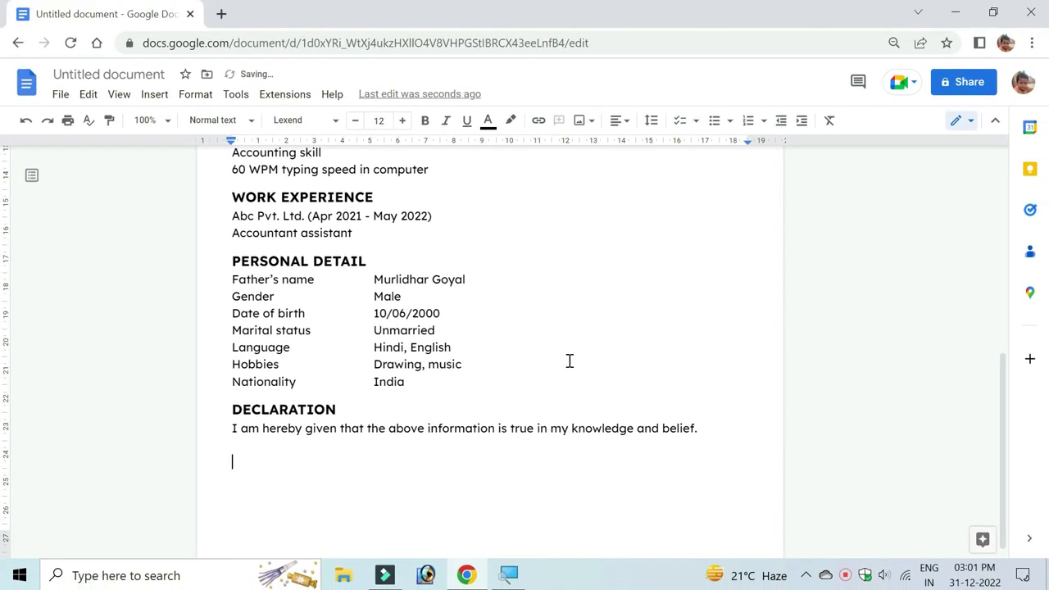
Step: Add 'Date :' and 'Place :' lines, with the applicant's name in brackets on the right
type("Date  :")
key("Return")
type("Place  ")
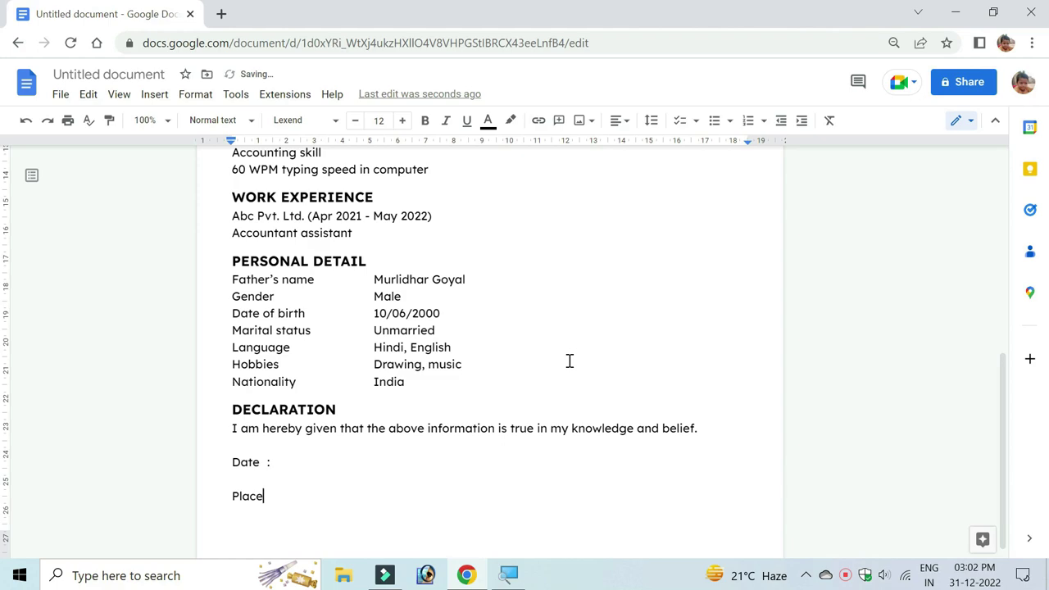
type(":")
key("Escape")
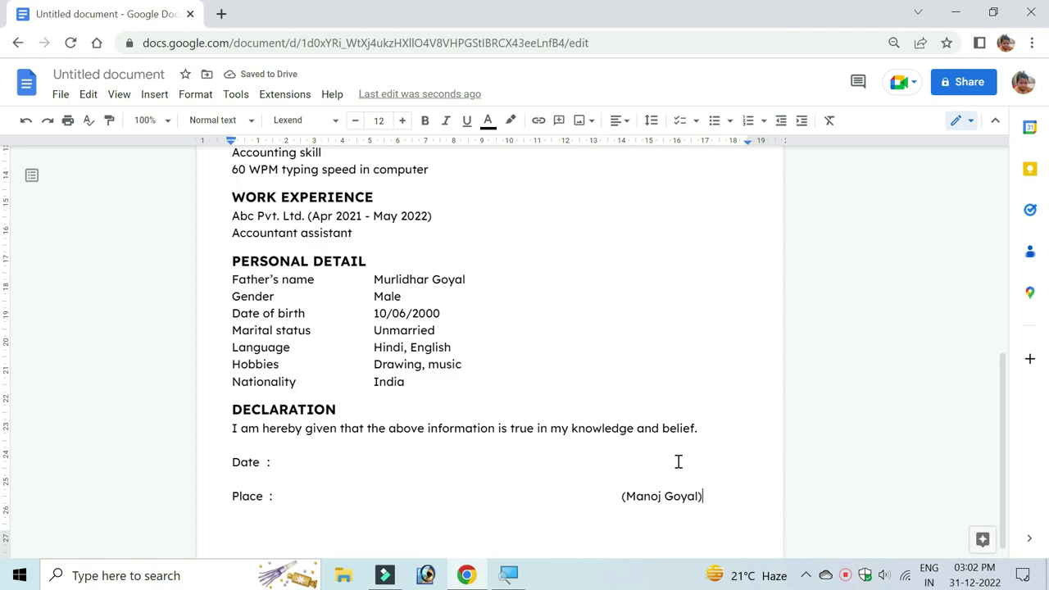
scroll(487, 479, "down", 1)
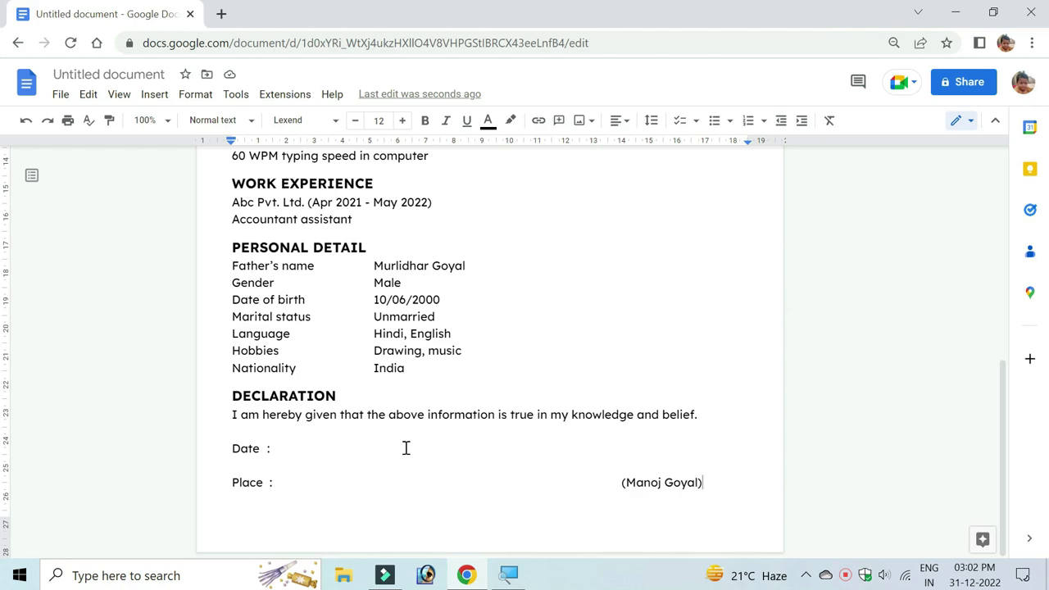
scroll(405, 447, "up", 2)
scroll(406, 448, "up", 2)
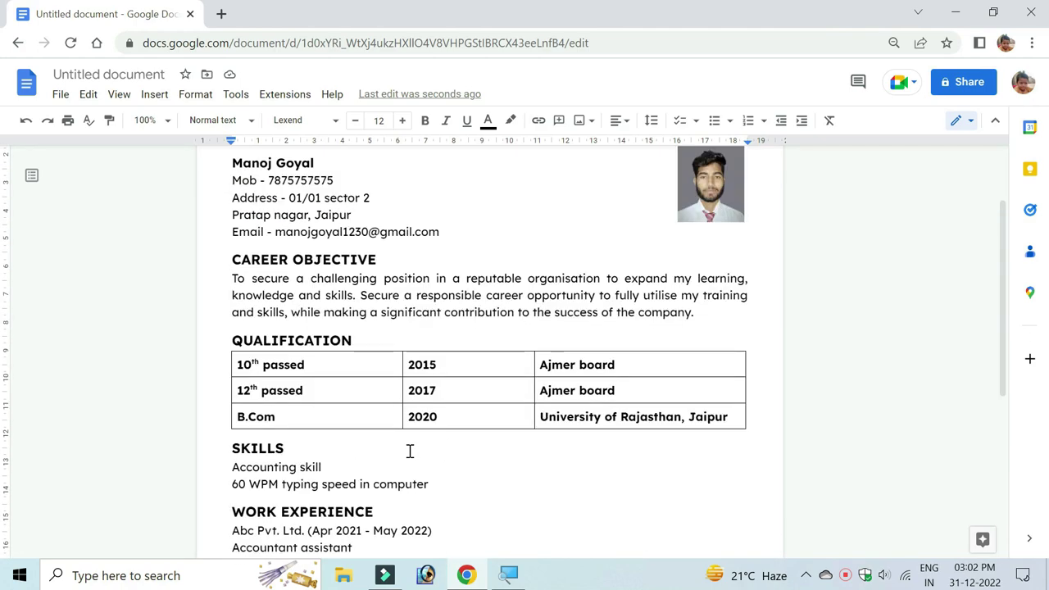
scroll(406, 448, "up", 1)
scroll(409, 447, "down", 3)
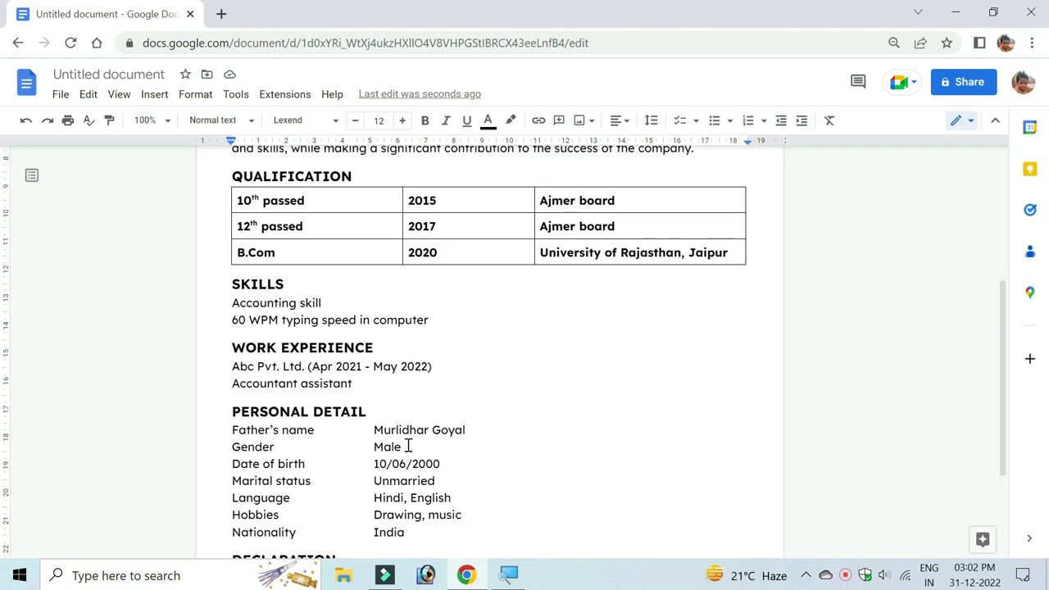
scroll(405, 459, "down", 2)
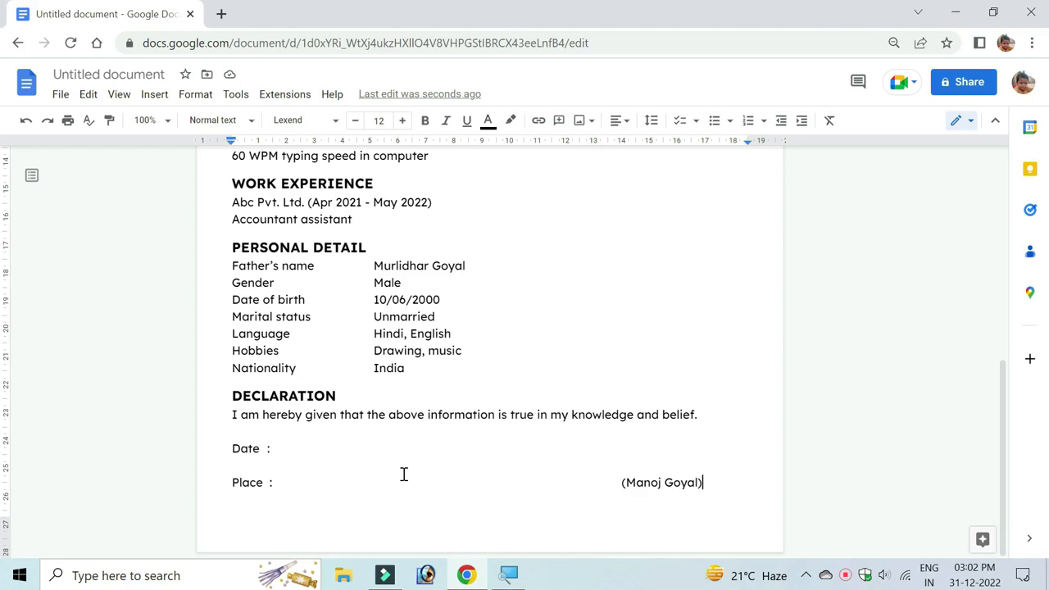
scroll(393, 464, "up", 3)
scroll(386, 449, "up", 3)
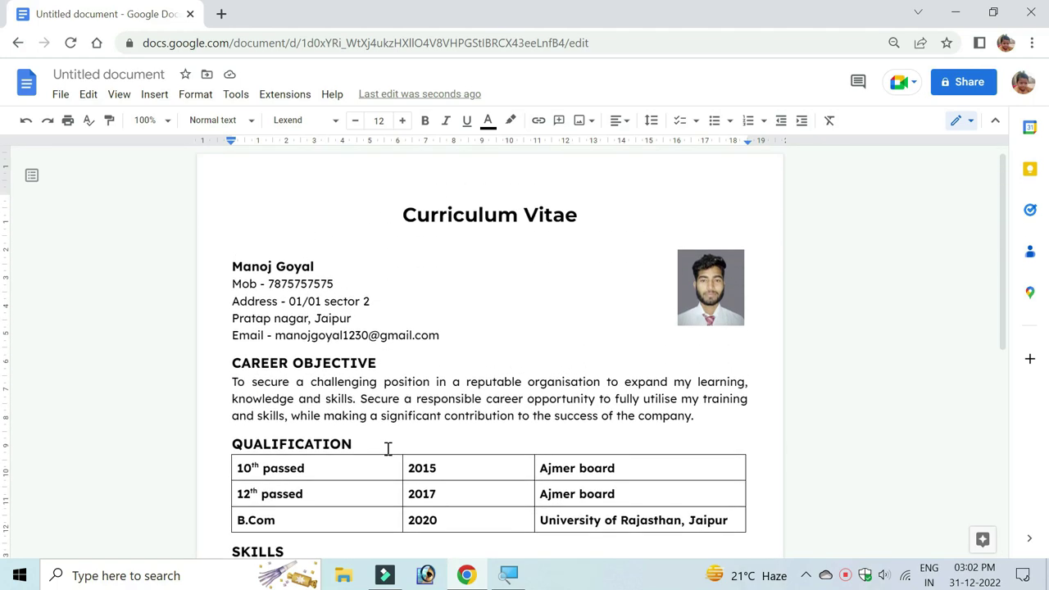
scroll(387, 447, "down", 6)
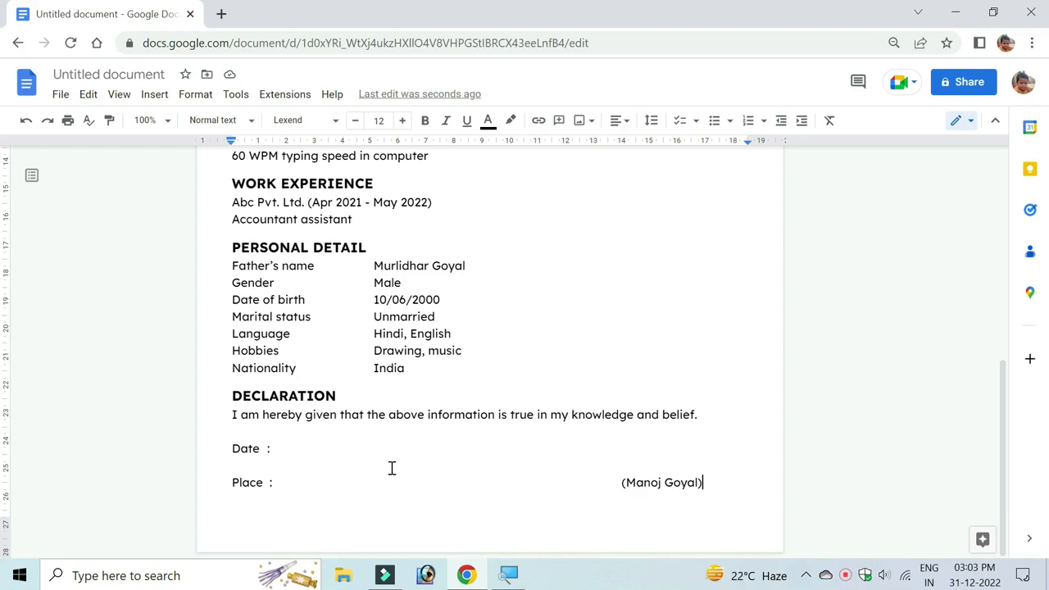
scroll(391, 459, "up", 4)
scroll(390, 457, "up", 2)
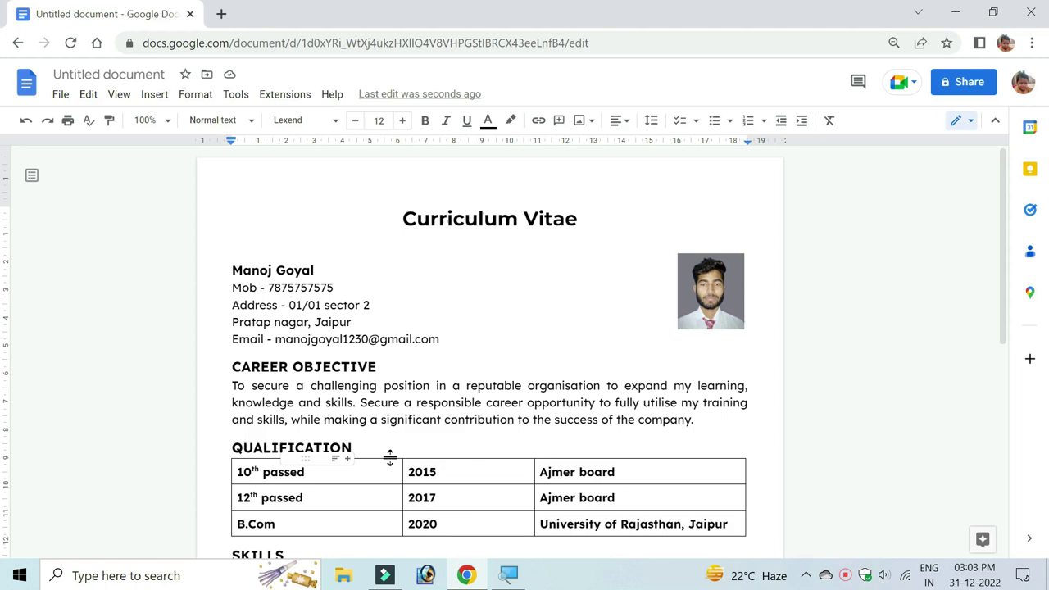
Step: Download the CV as PDF to the Desktop as Untitled document.pdf and show the desktop
left_click(61, 95)
mouse_move(99, 252)
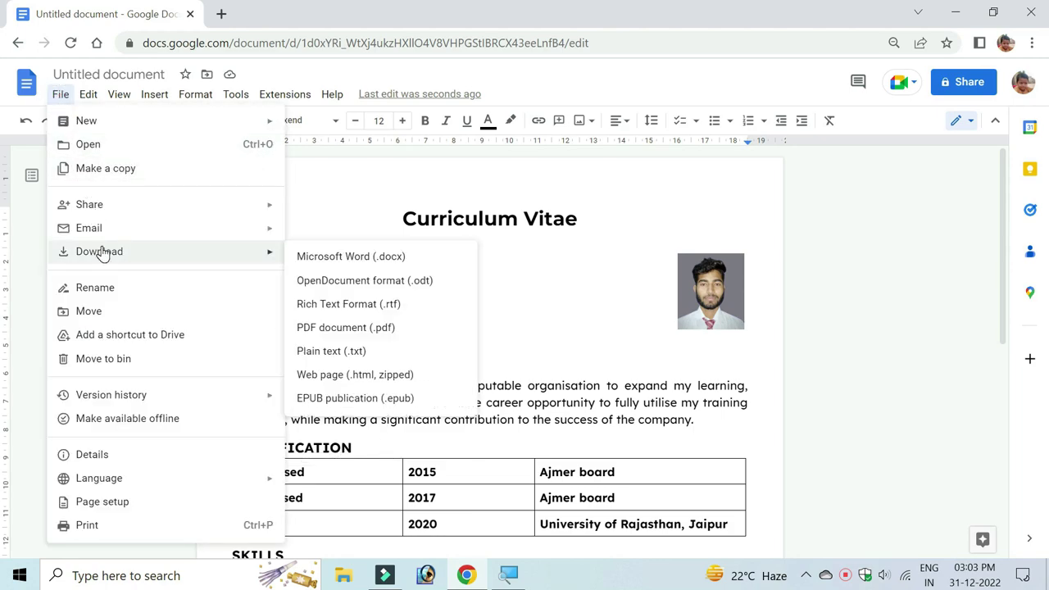
left_click(339, 329)
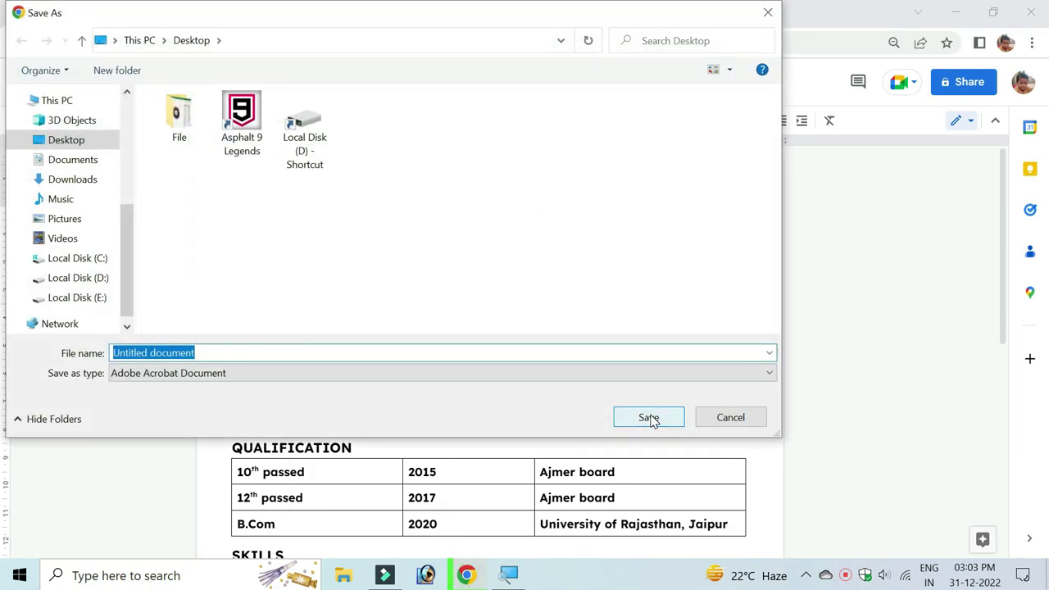
left_click(651, 419)
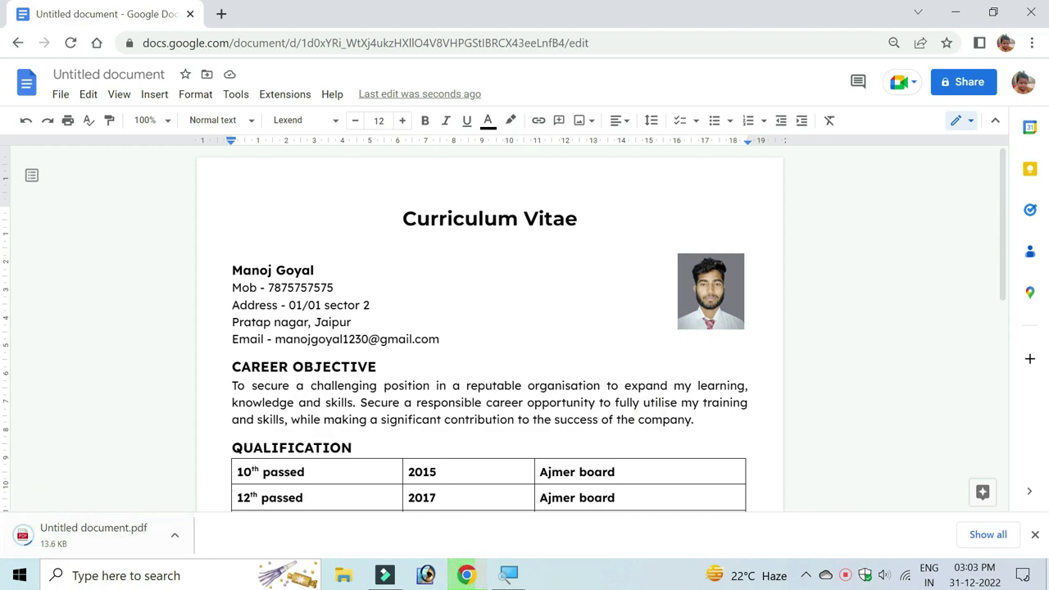
left_click(1047, 574)
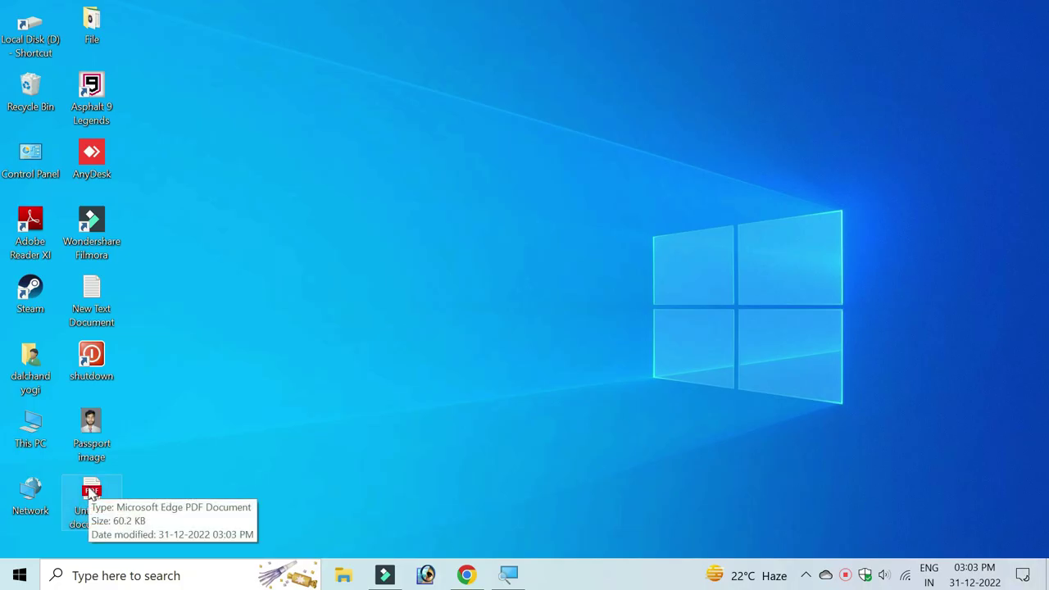
Step: Open Untitled document.pdf in Edge, scroll through it, close Edge and return to Chrome
double_click(91, 492)
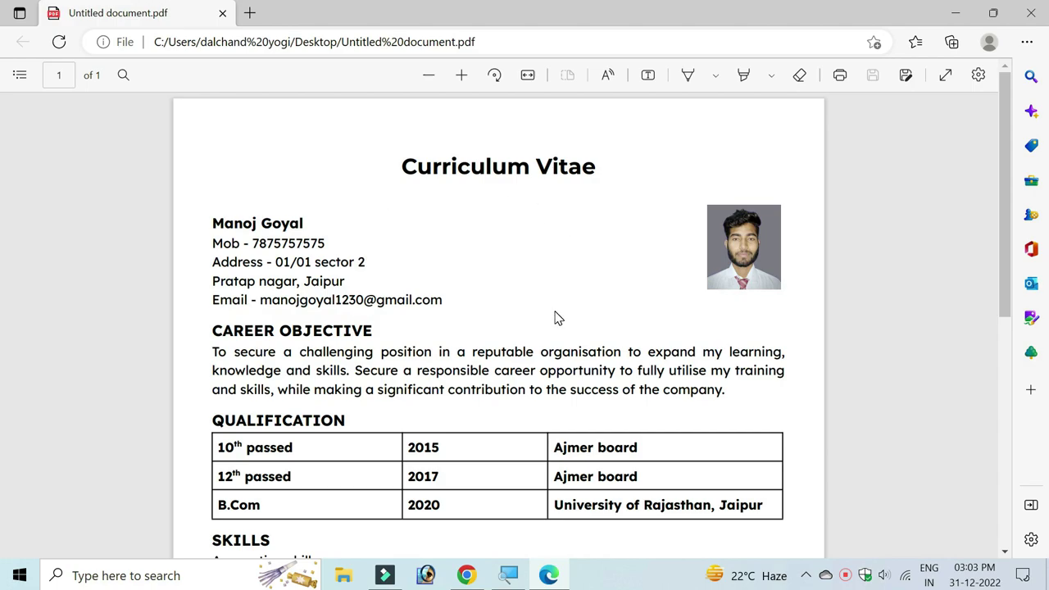
scroll(555, 318, "down", 3)
scroll(515, 273, "up", 3)
left_click(1030, 13)
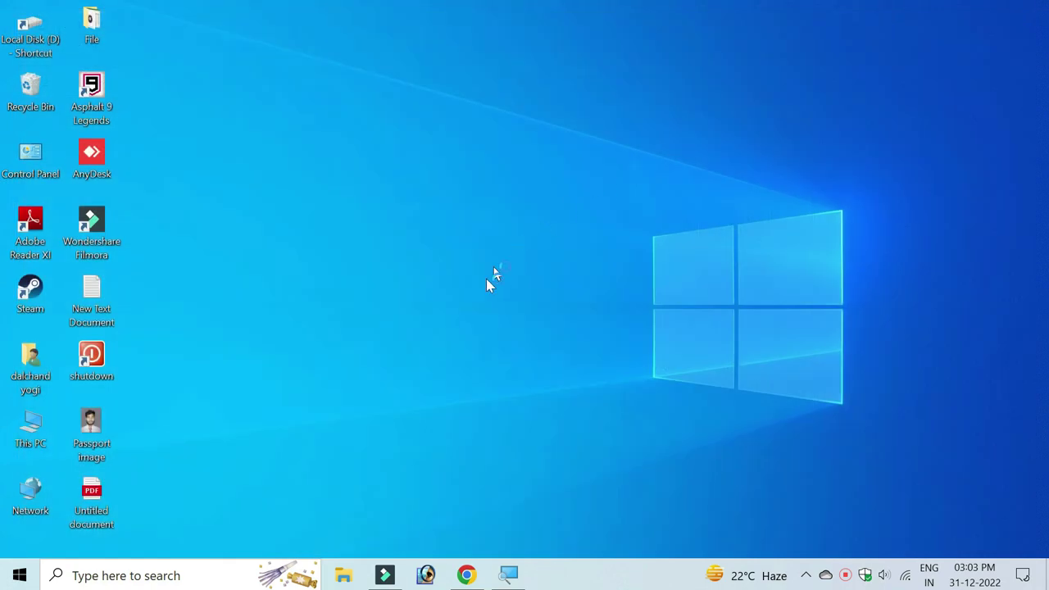
left_click(463, 574)
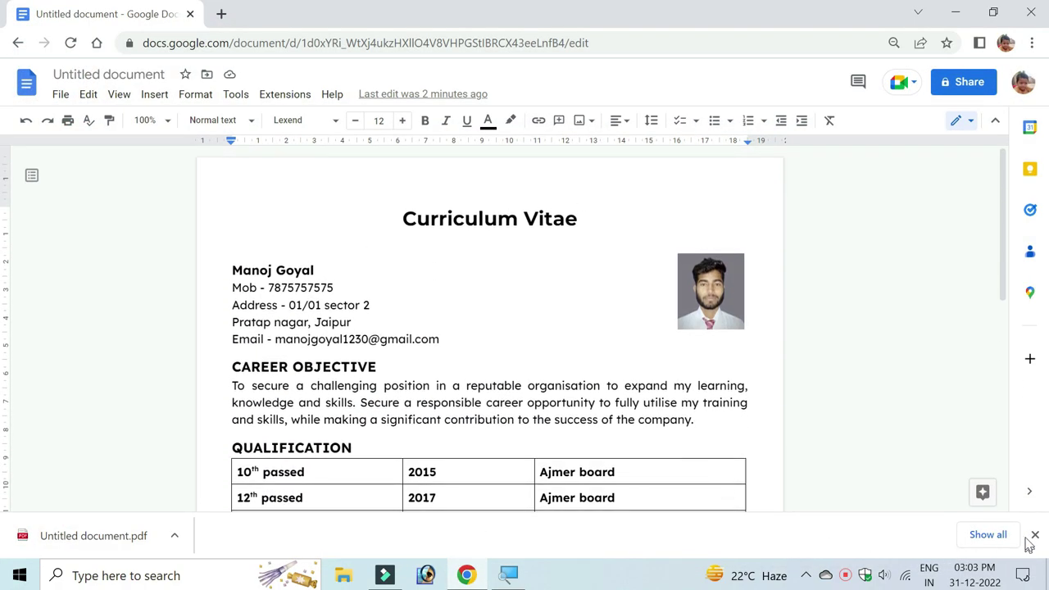
left_click(1033, 535)
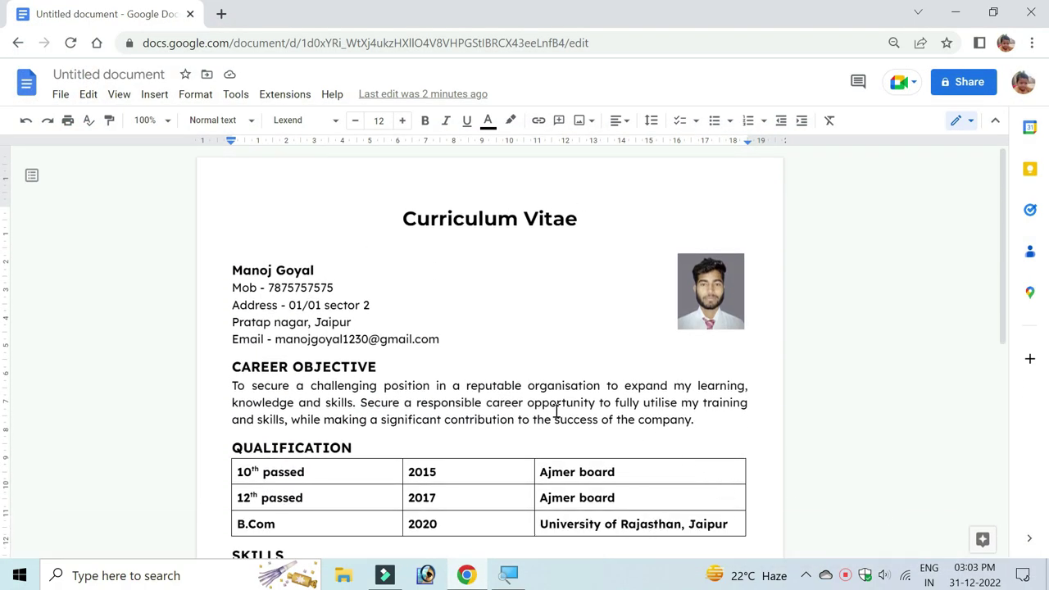
left_click(67, 120)
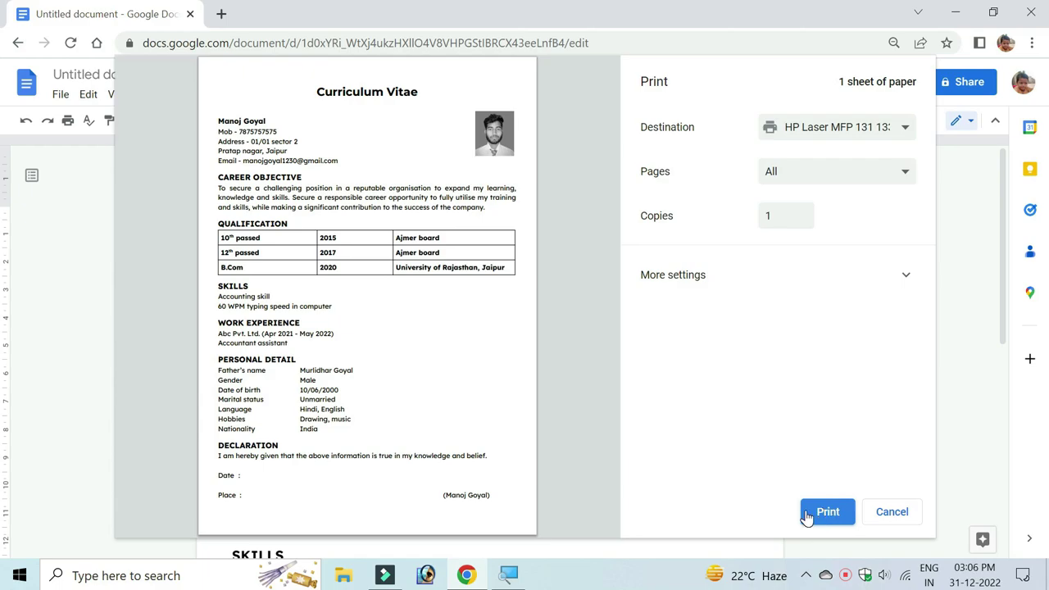
left_click(807, 516)
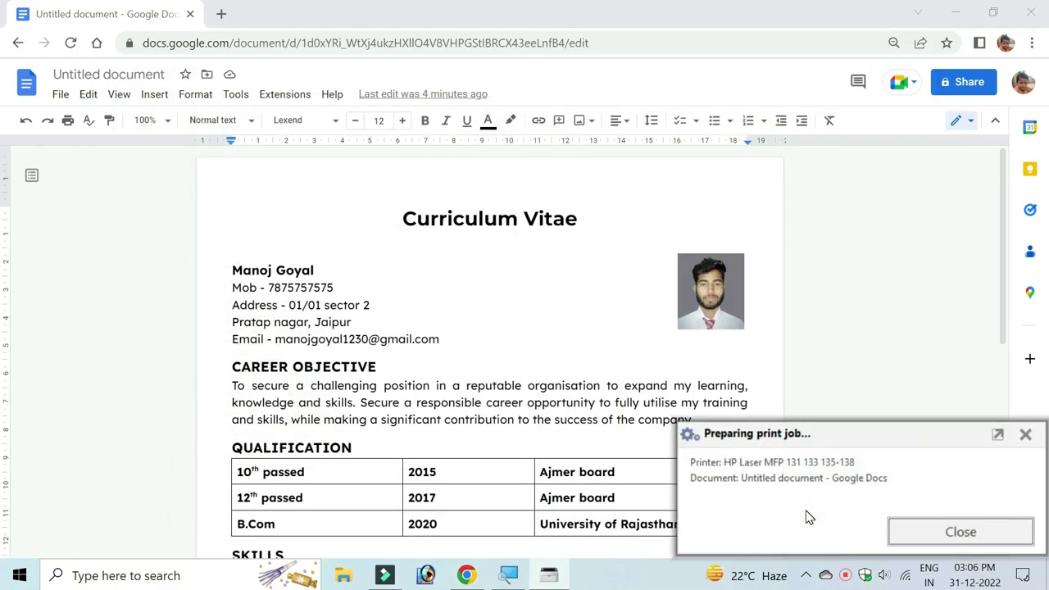